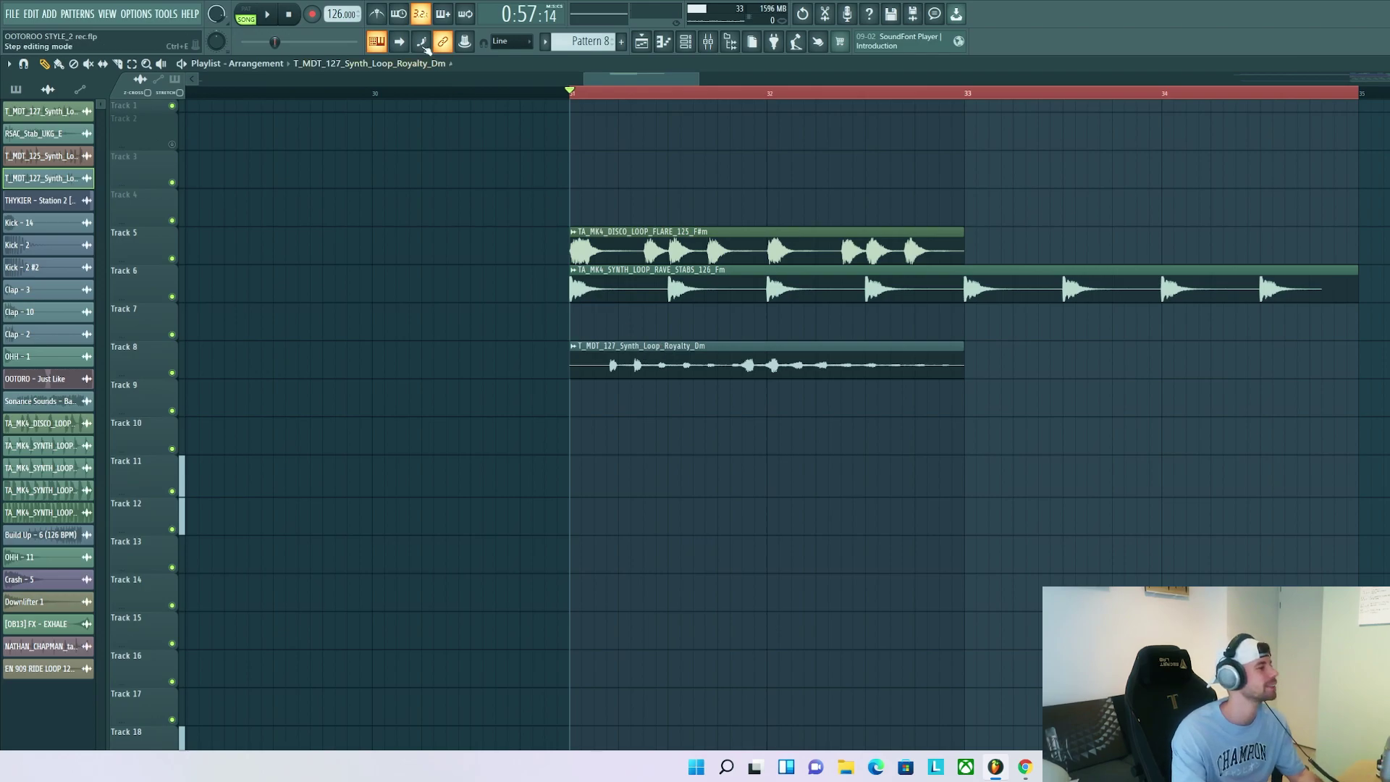
Step: Switch the Playlist tool from Playback to Slice
left_click(161, 63)
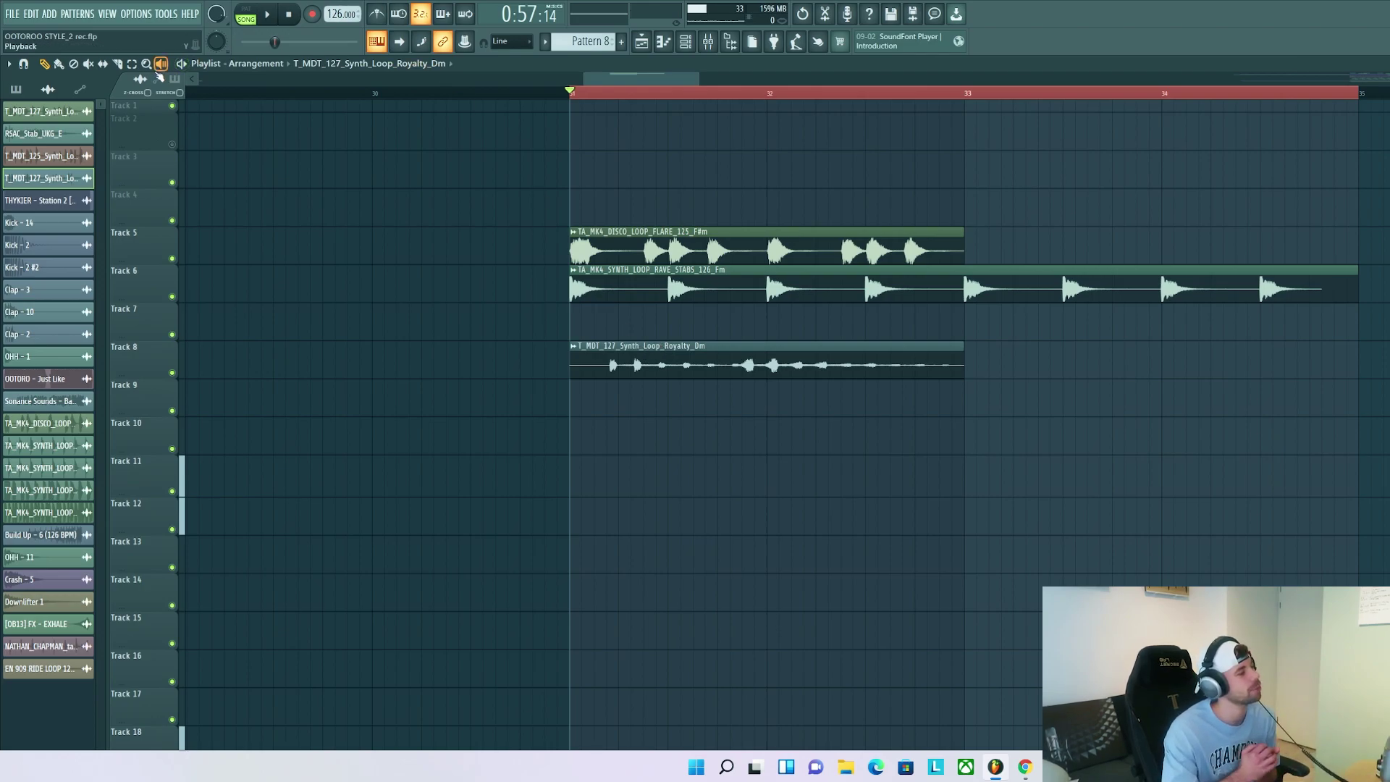
left_click(120, 65)
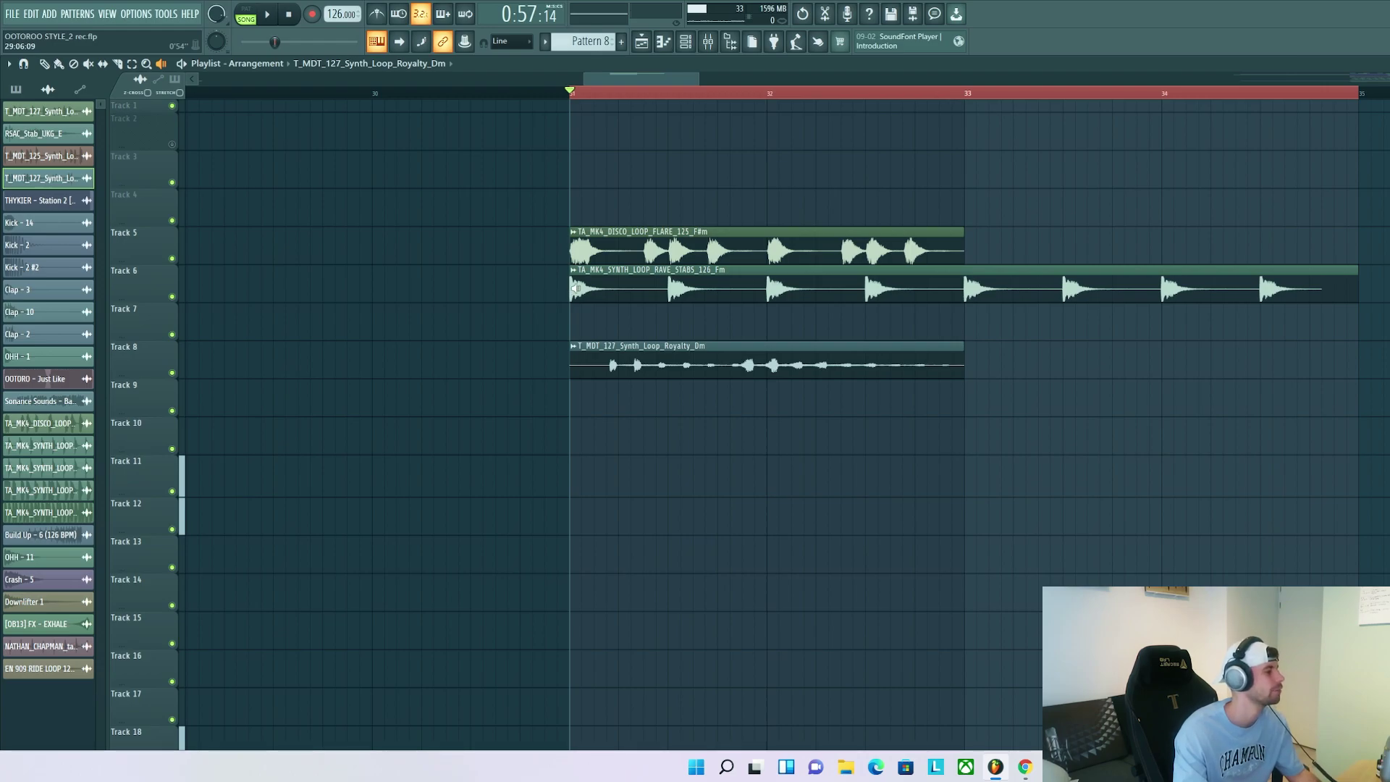
Step: Preview the disco loop, slice off its first hit, and open the rave stabs loop's sample settings
left_click(574, 246)
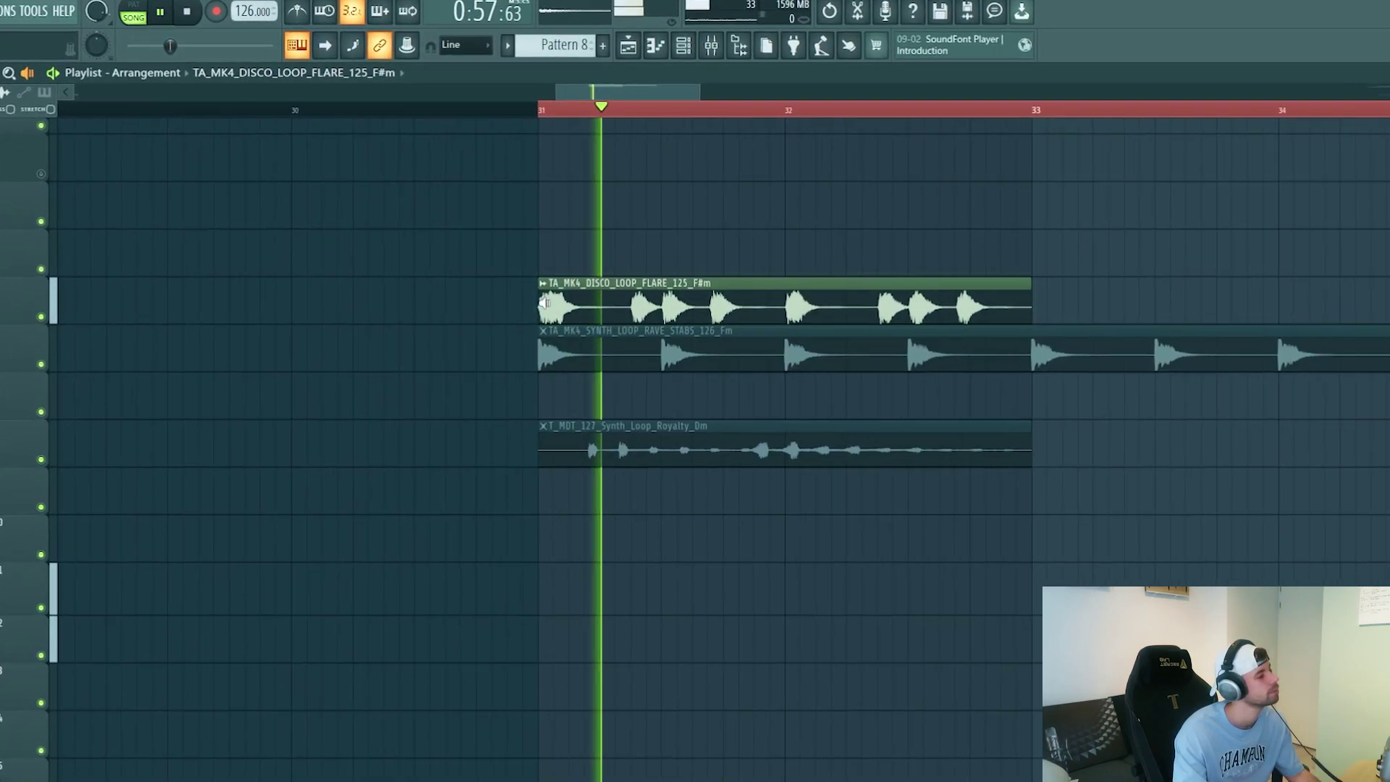
key("space")
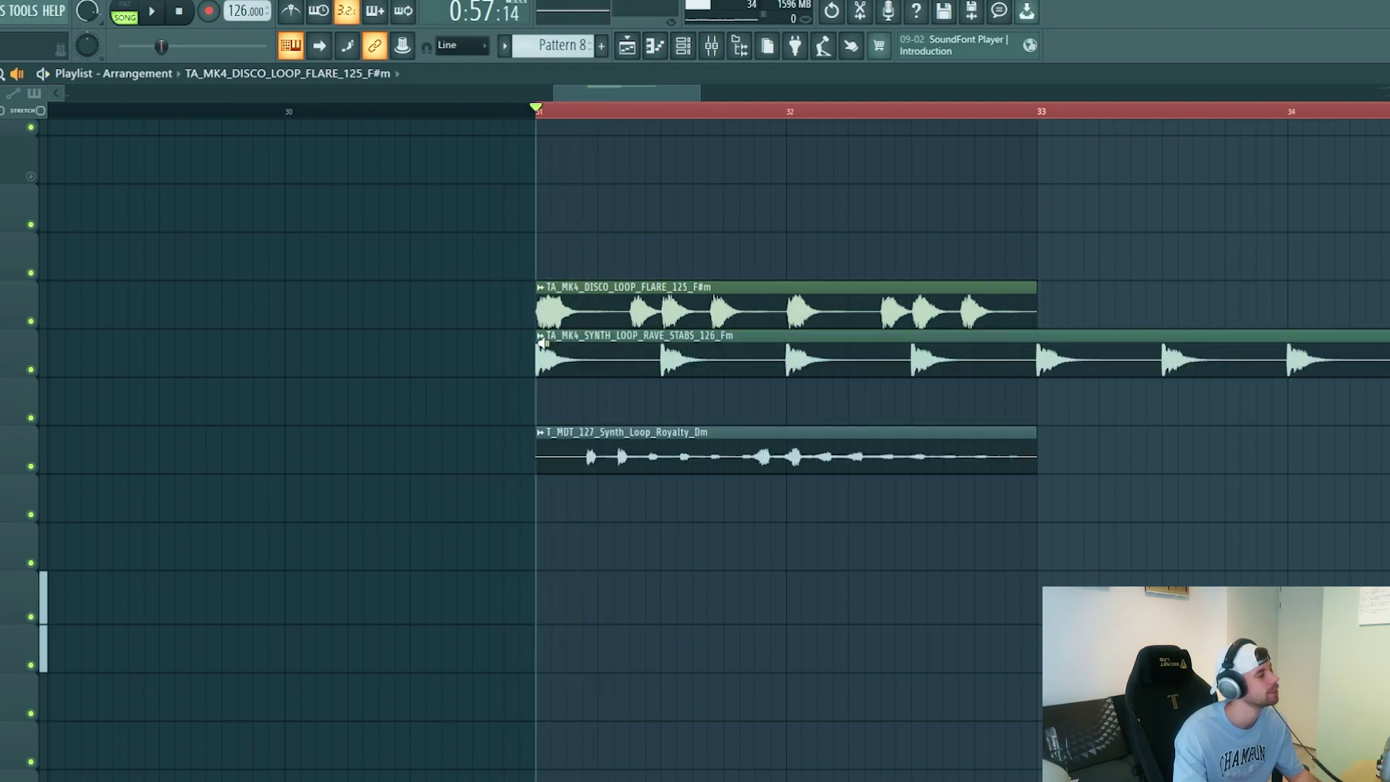
left_click_drag(598, 300, 599, 318)
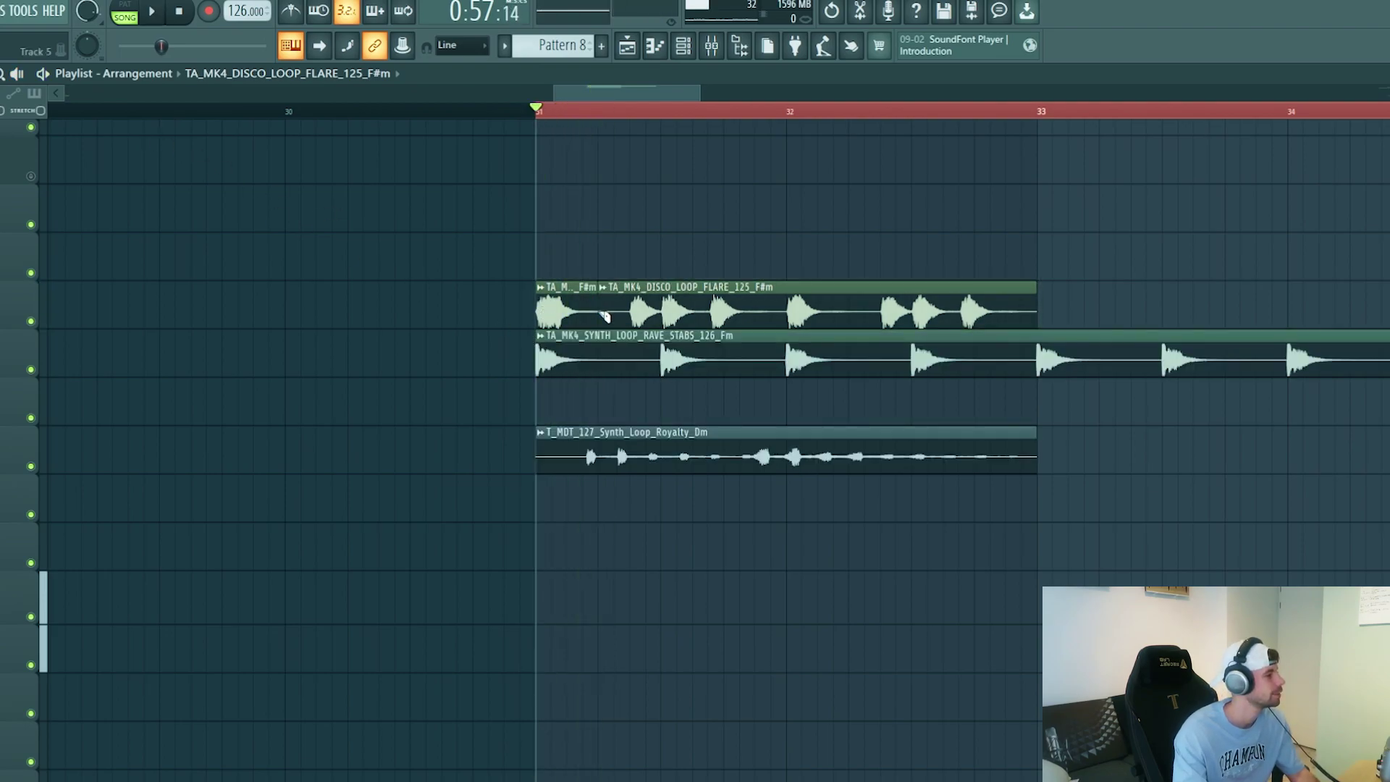
double_click(599, 316)
double_click(721, 360)
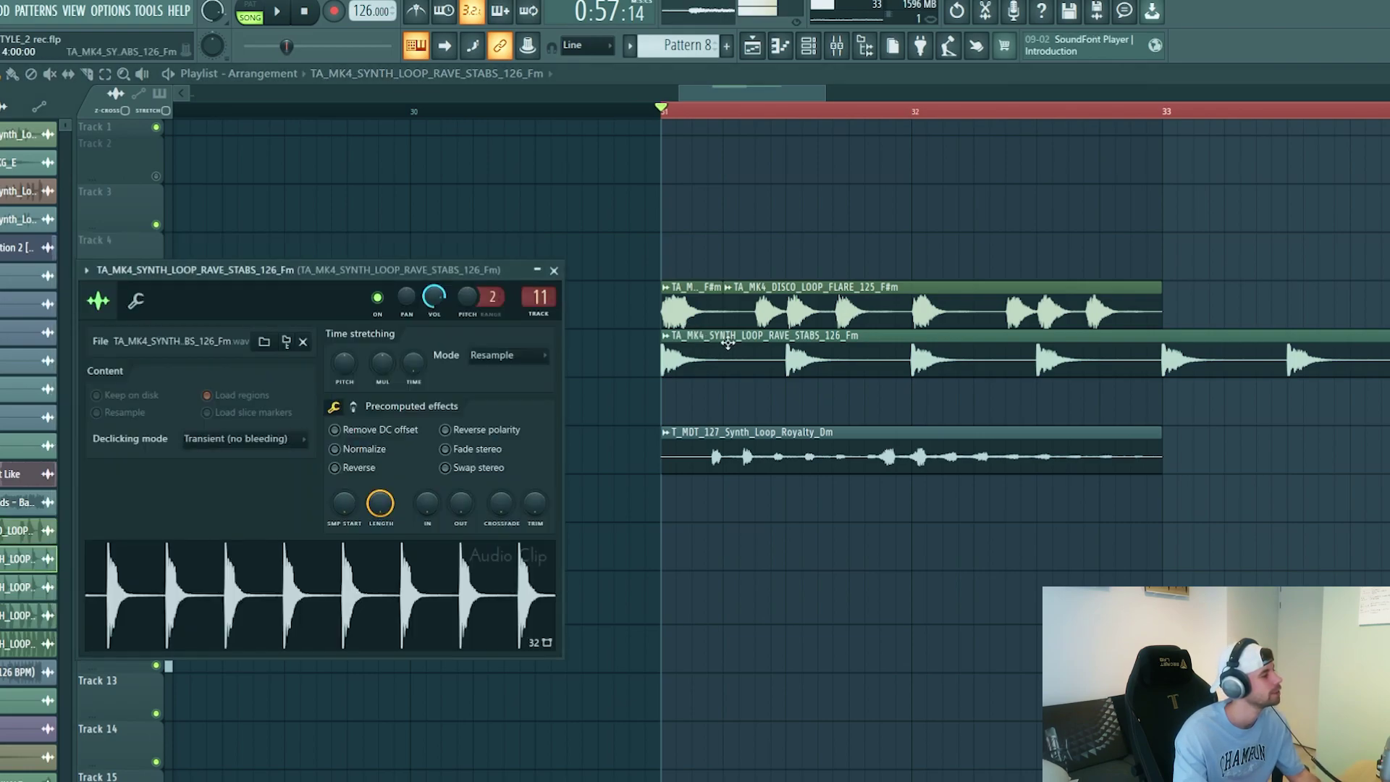
Step: Check the disco and Royalty loop settings, then move the first disco slice to Track 11
double_click(724, 311)
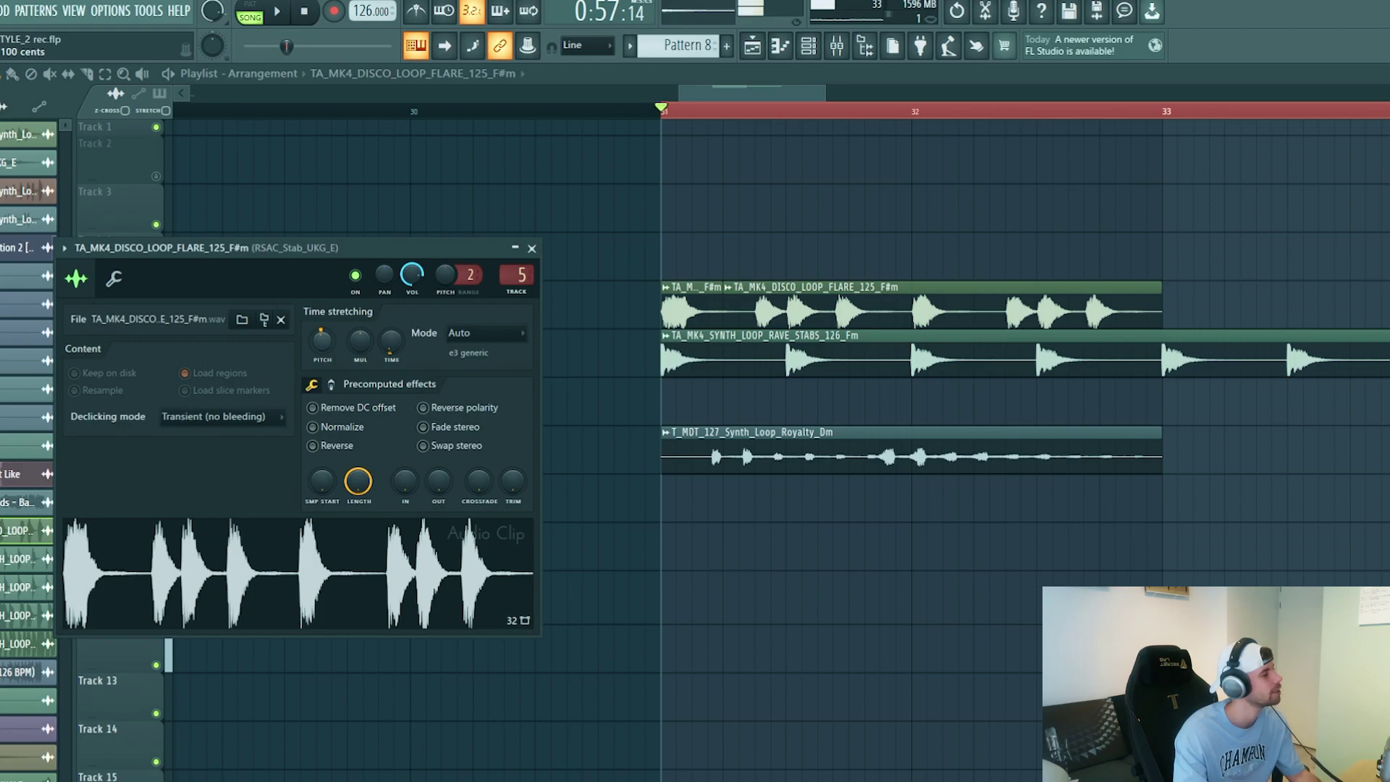
double_click(770, 434)
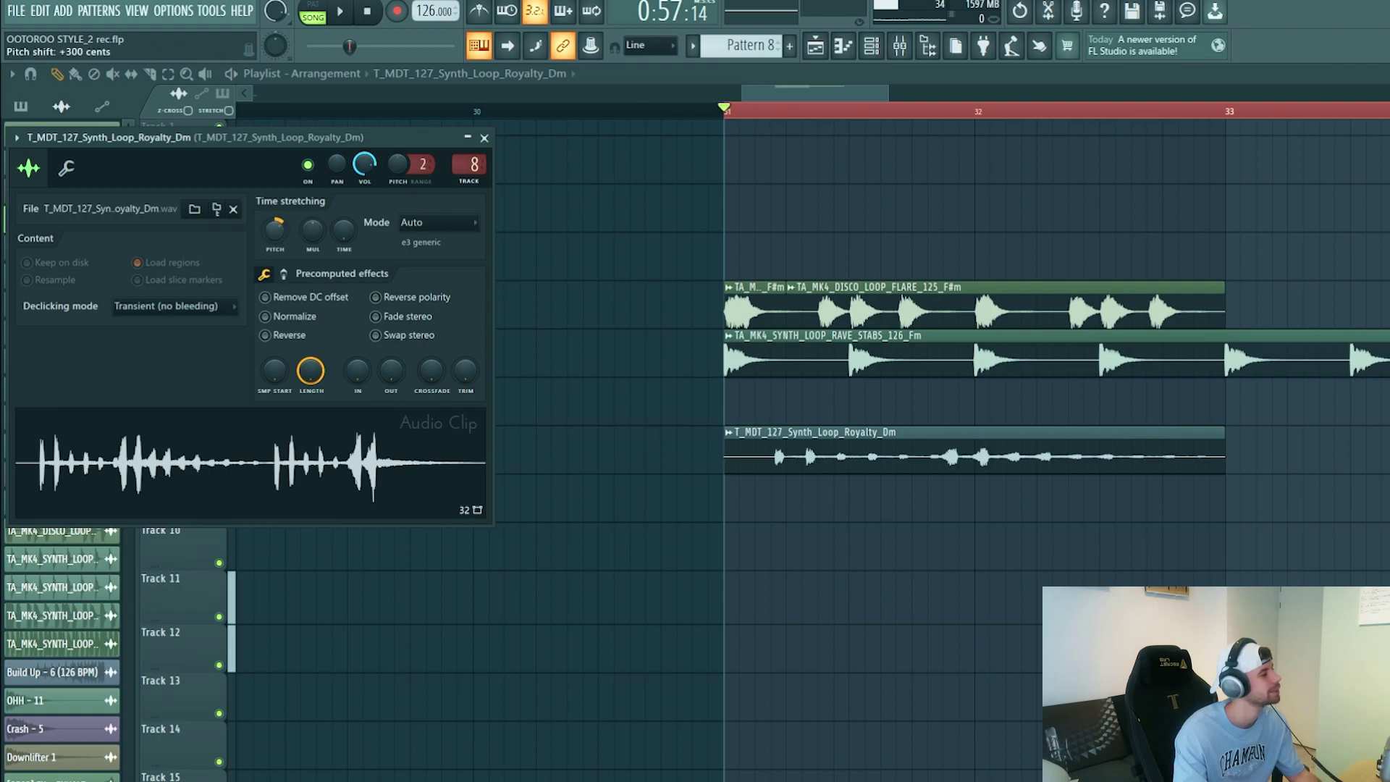
key("Escape")
scroll(709, 315, "up", 3)
left_click_drag(863, 311, 862, 602)
scroll(659, 616, "down", 3)
Step: Cut the rave stabs clip on Track 6 at two points
key("c")
left_click(734, 344)
left_click_drag(851, 340, 847, 372)
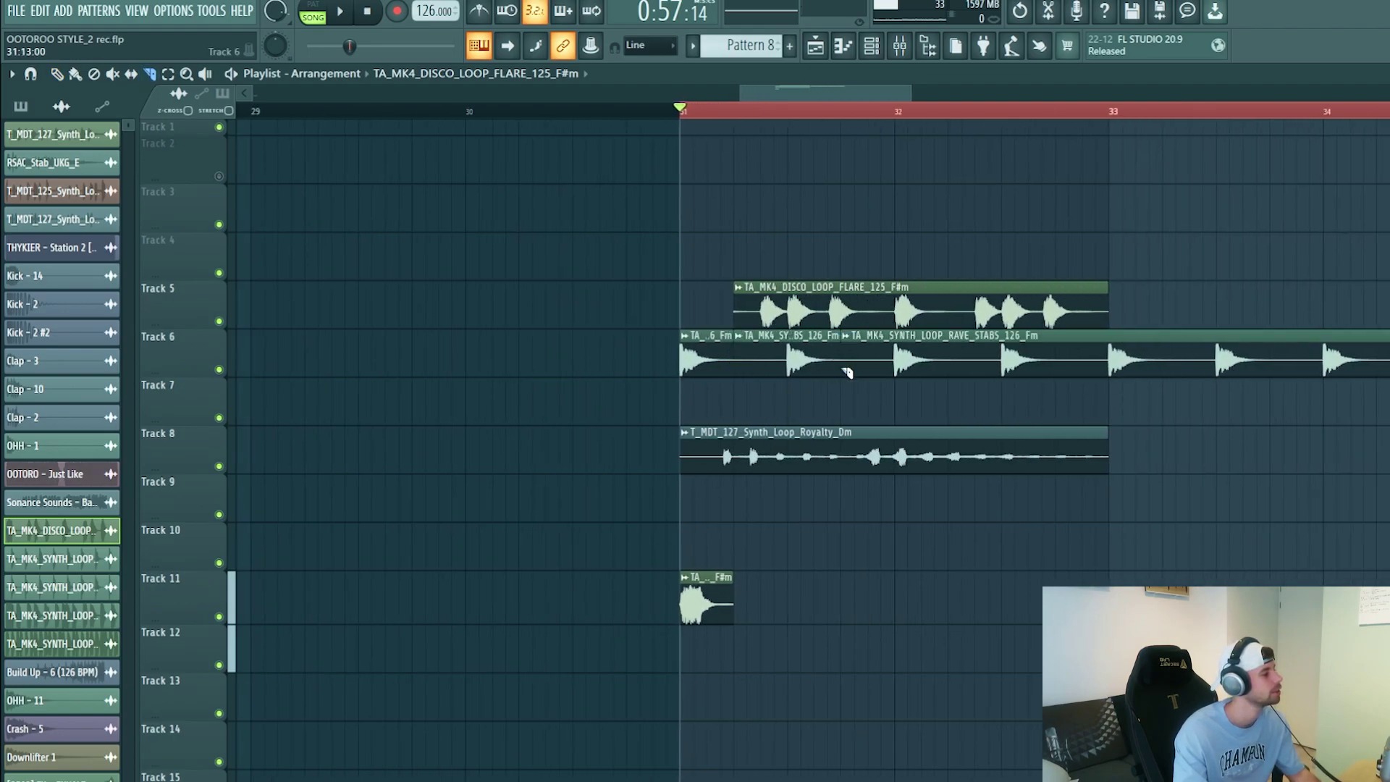
Step: Slice the rave stabs once more, delete its last slice and the Track 5 disco clip, and mute Track 8
left_click(950, 354)
left_click(60, 76)
right_click(962, 346)
scroll(760, 319, "up", 2)
right_click(757, 311)
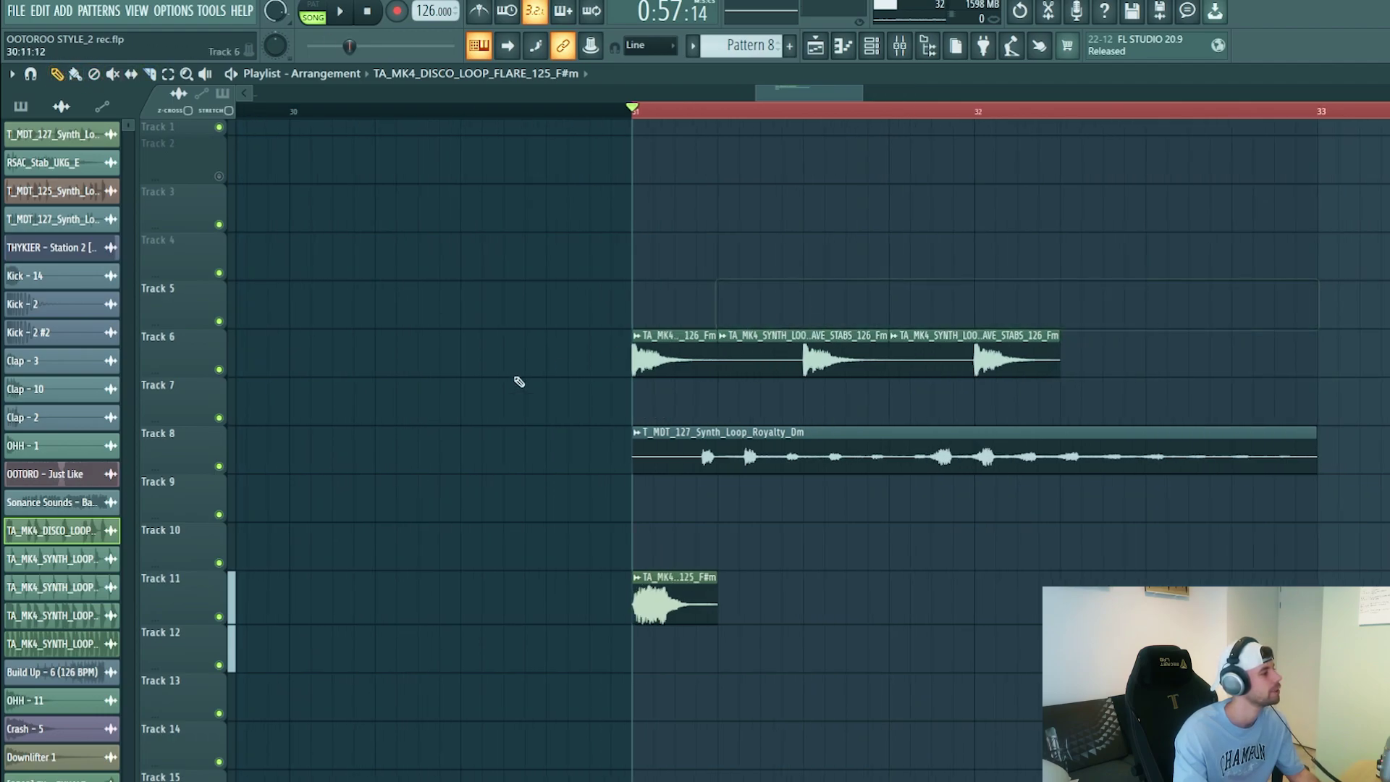
left_click(219, 465)
Step: Regroup the stab slices so they start mid-bar 31, and play them back to check
left_click(1007, 352)
left_click(1007, 352)
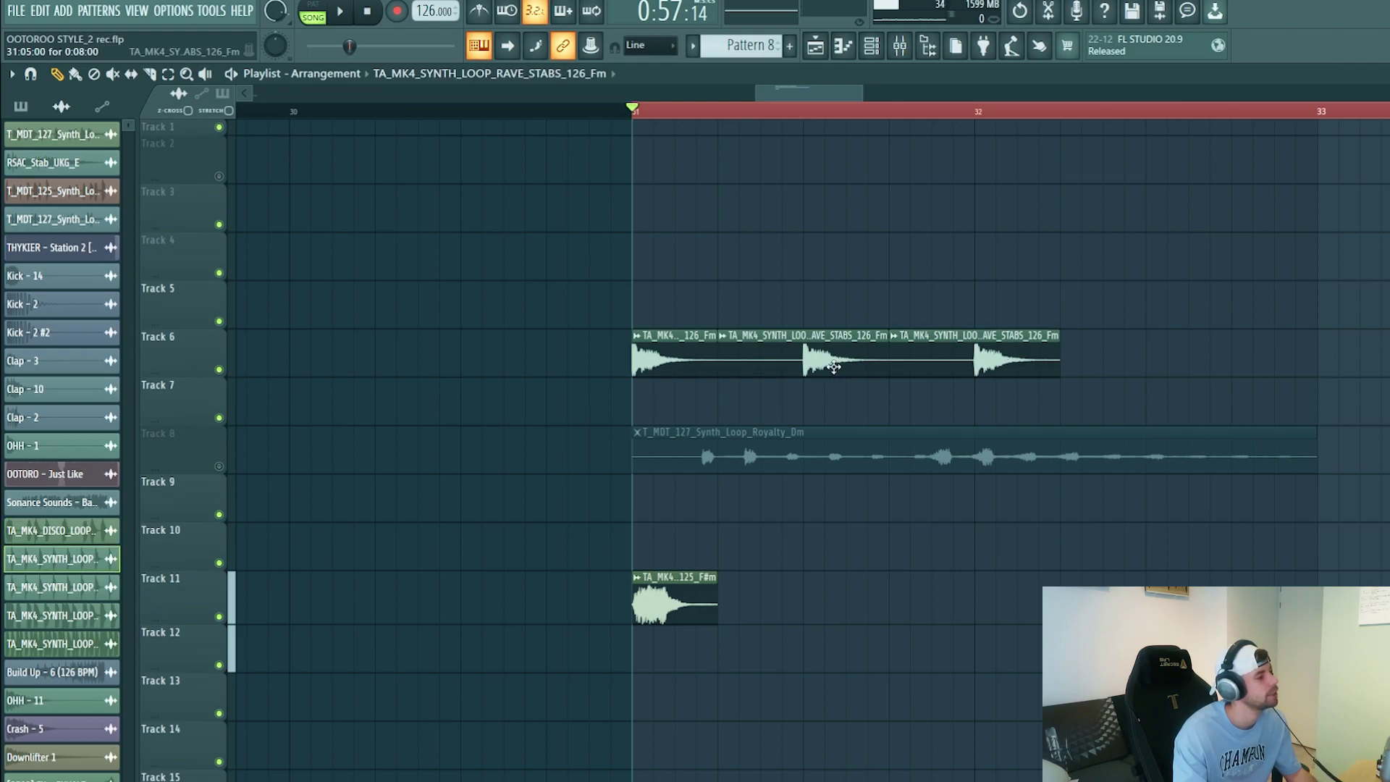
left_click_drag(823, 358, 941, 355)
left_click_drag(675, 365, 880, 362)
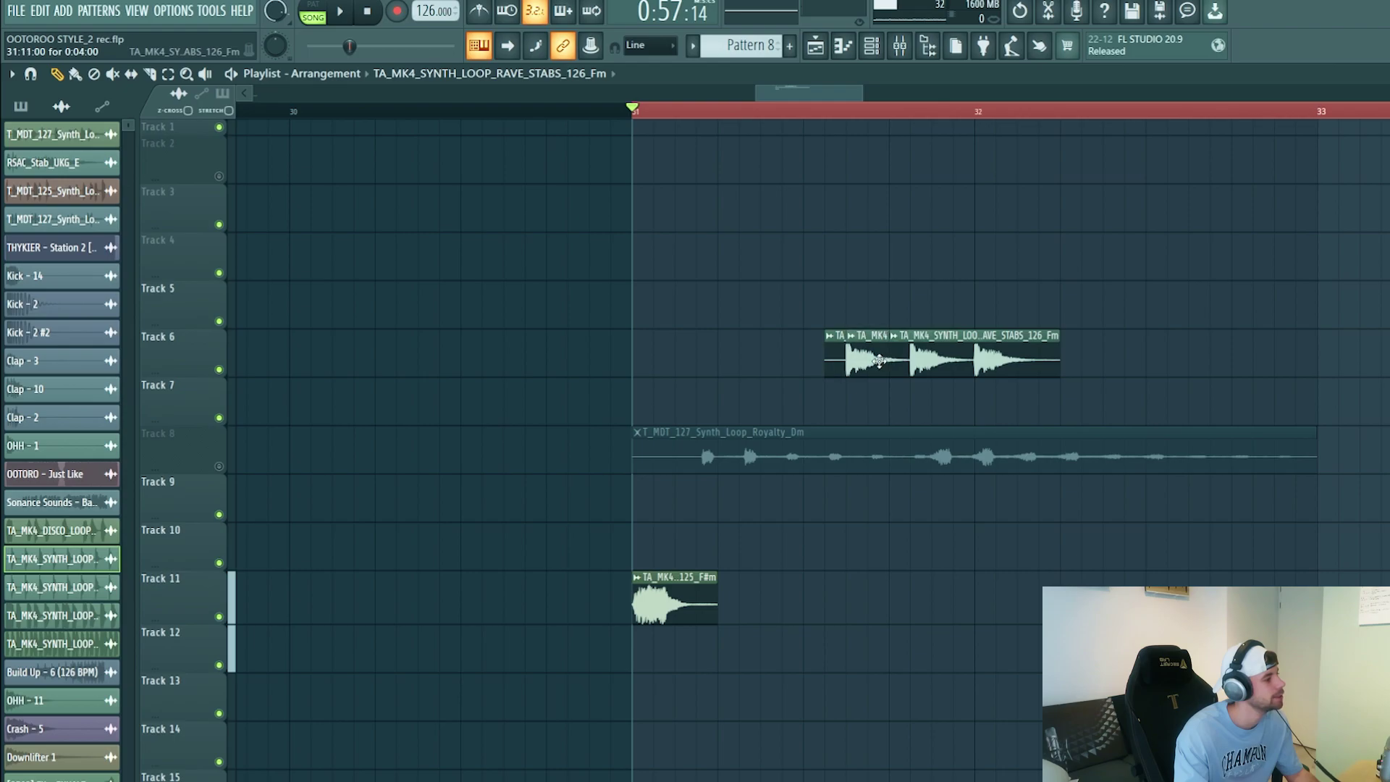
left_click(823, 110)
key("space")
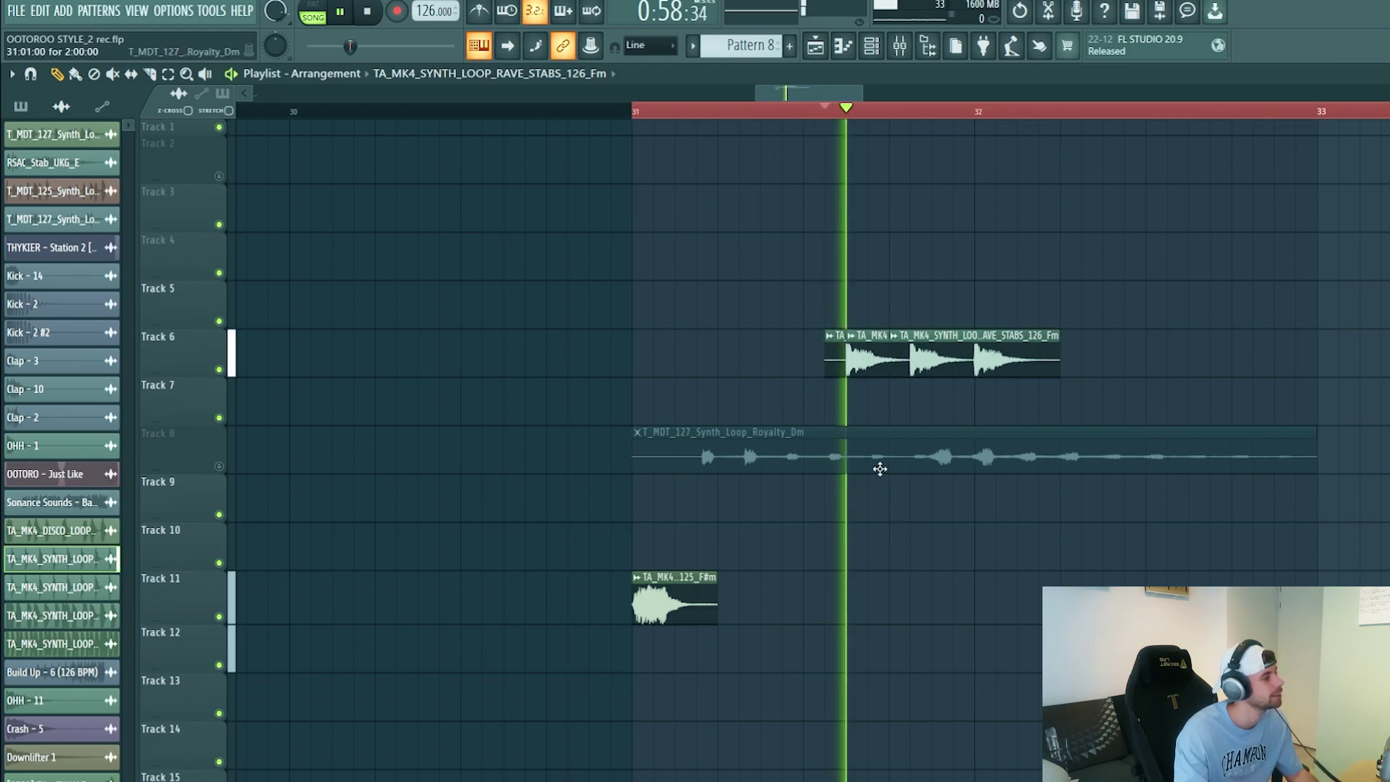
key("space")
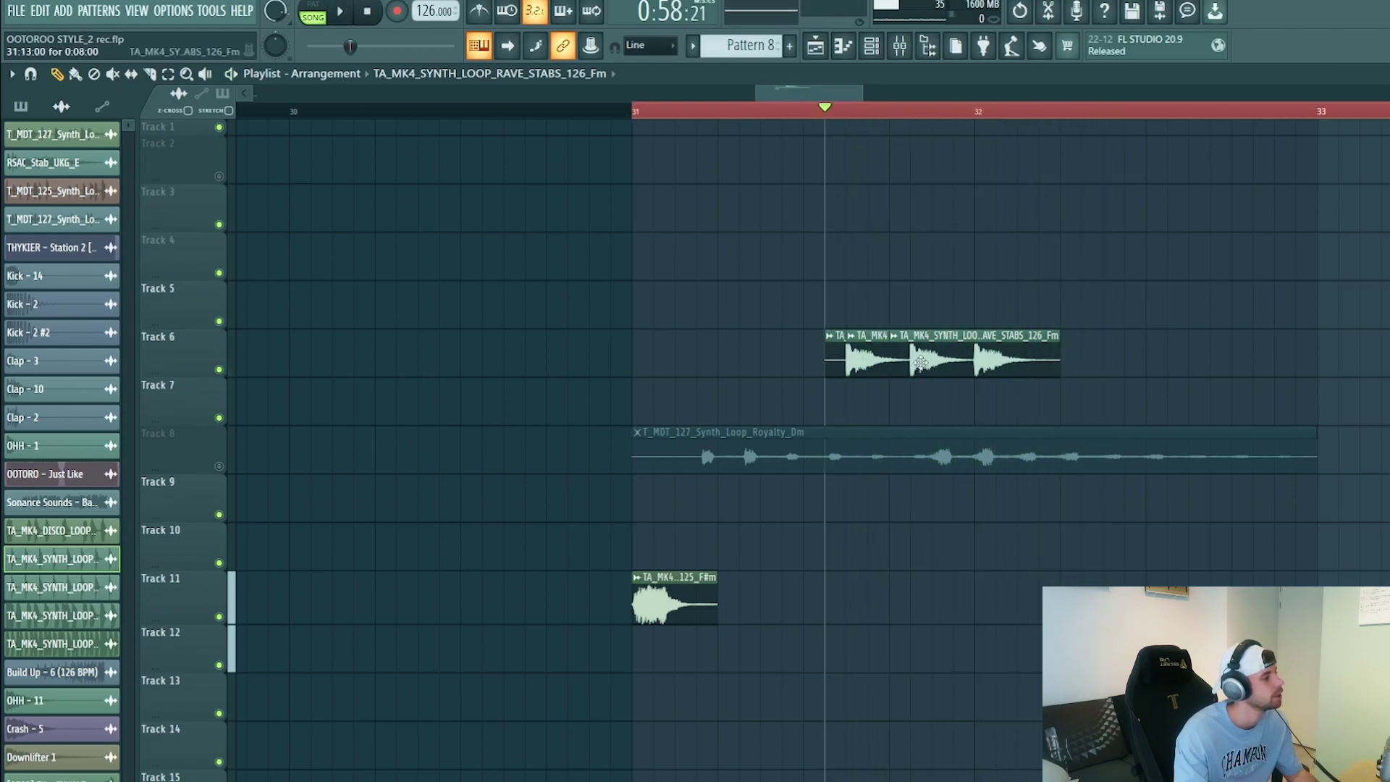
mouse_move(924, 355)
left_mouse_down()
mouse_move(923, 410)
mouse_move(924, 356)
left_mouse_up()
Step: Make the last rave stab slice a unique sample, then play from mid-bar 31
right_click(893, 342)
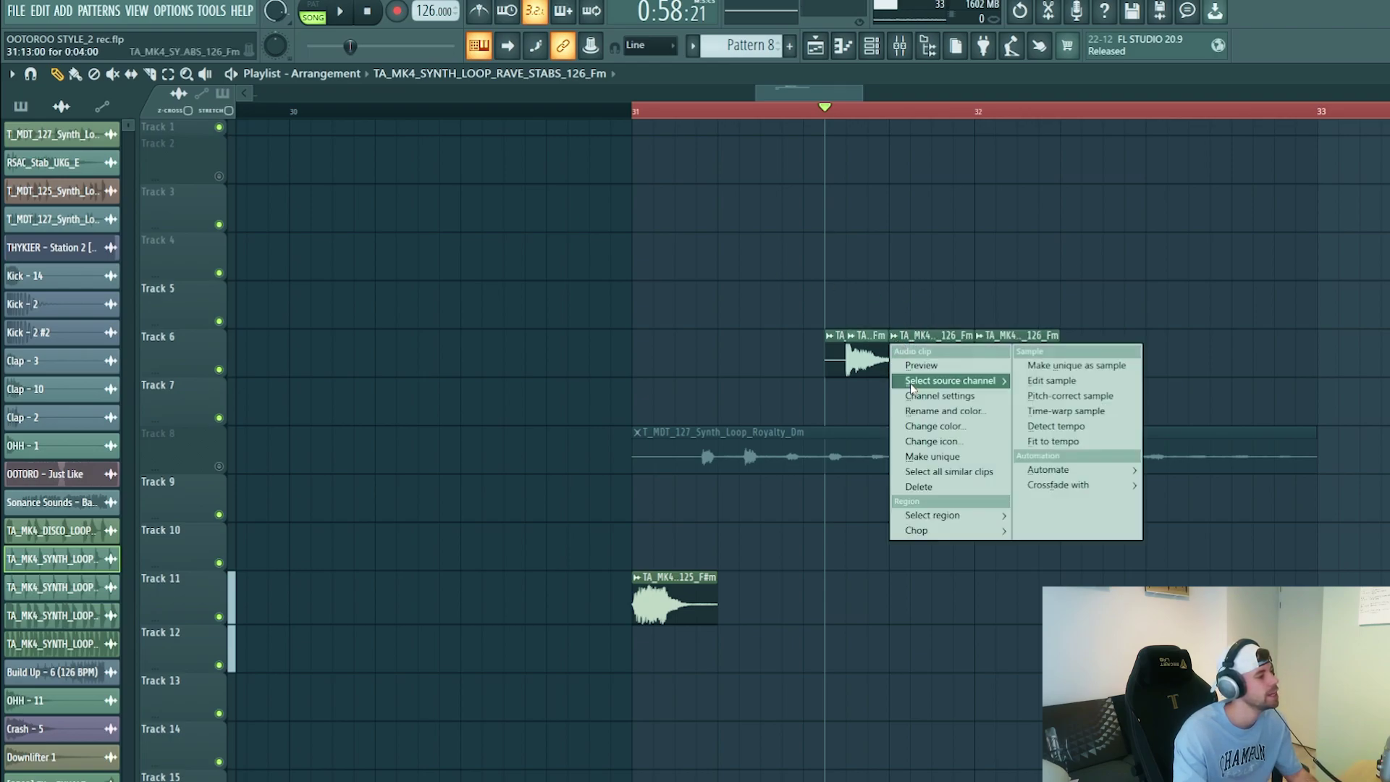
left_click(953, 459)
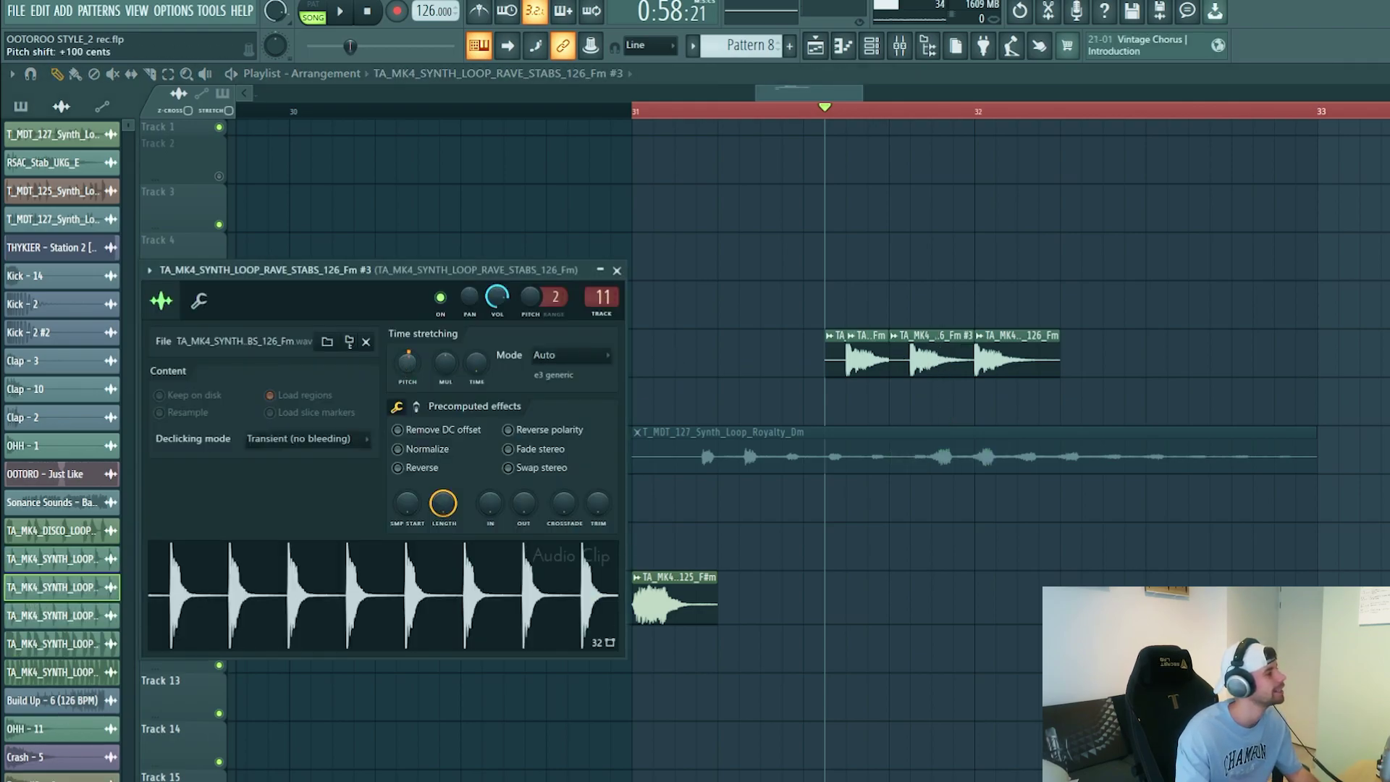
key("Escape")
key("space")
key("space")
Step: Duplicate the chopped section to bar 33, deleting the bar 33 disco hit copy and bar 31 Royalty loop
left_click_drag(1160, 768, 586, 300, "ctrl")
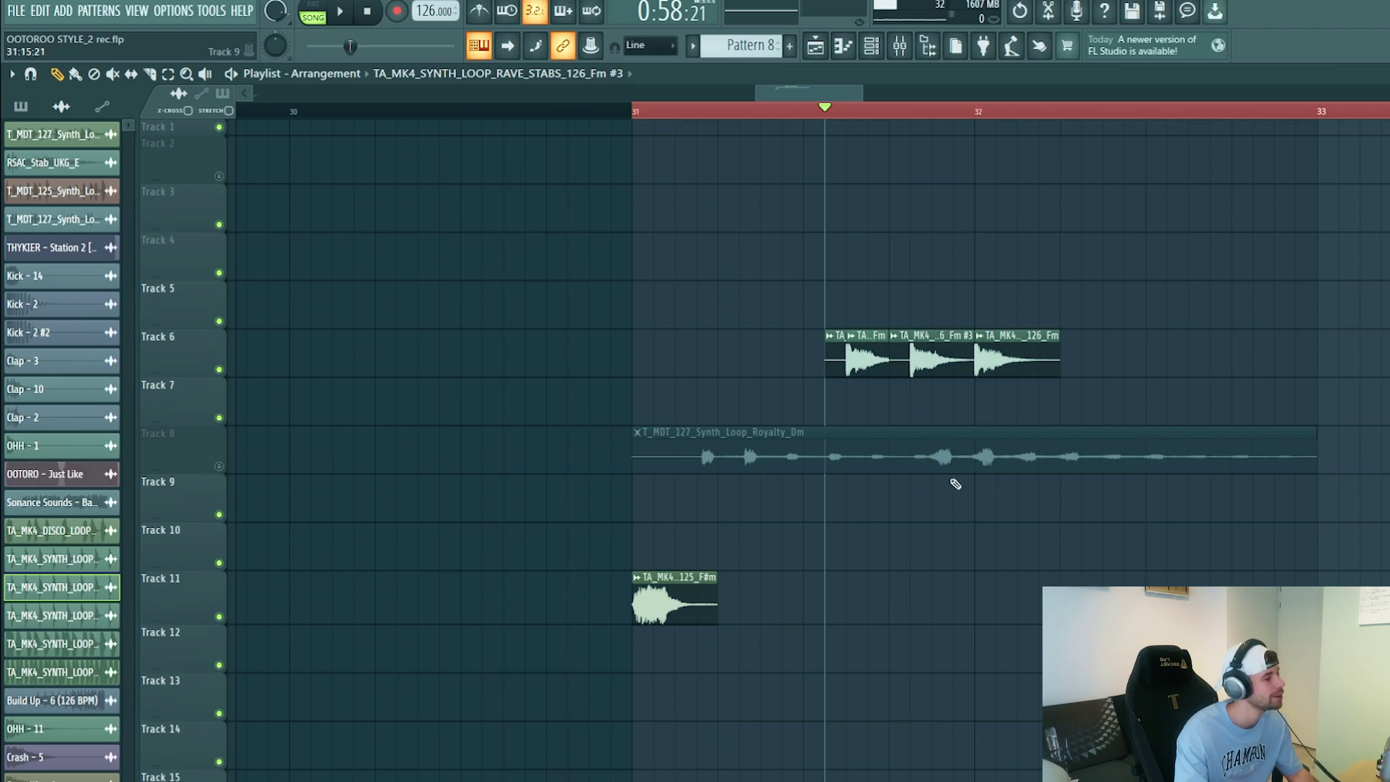
left_click_drag(461, 241, 462, 244)
left_click_drag(537, 478, 1077, 478)
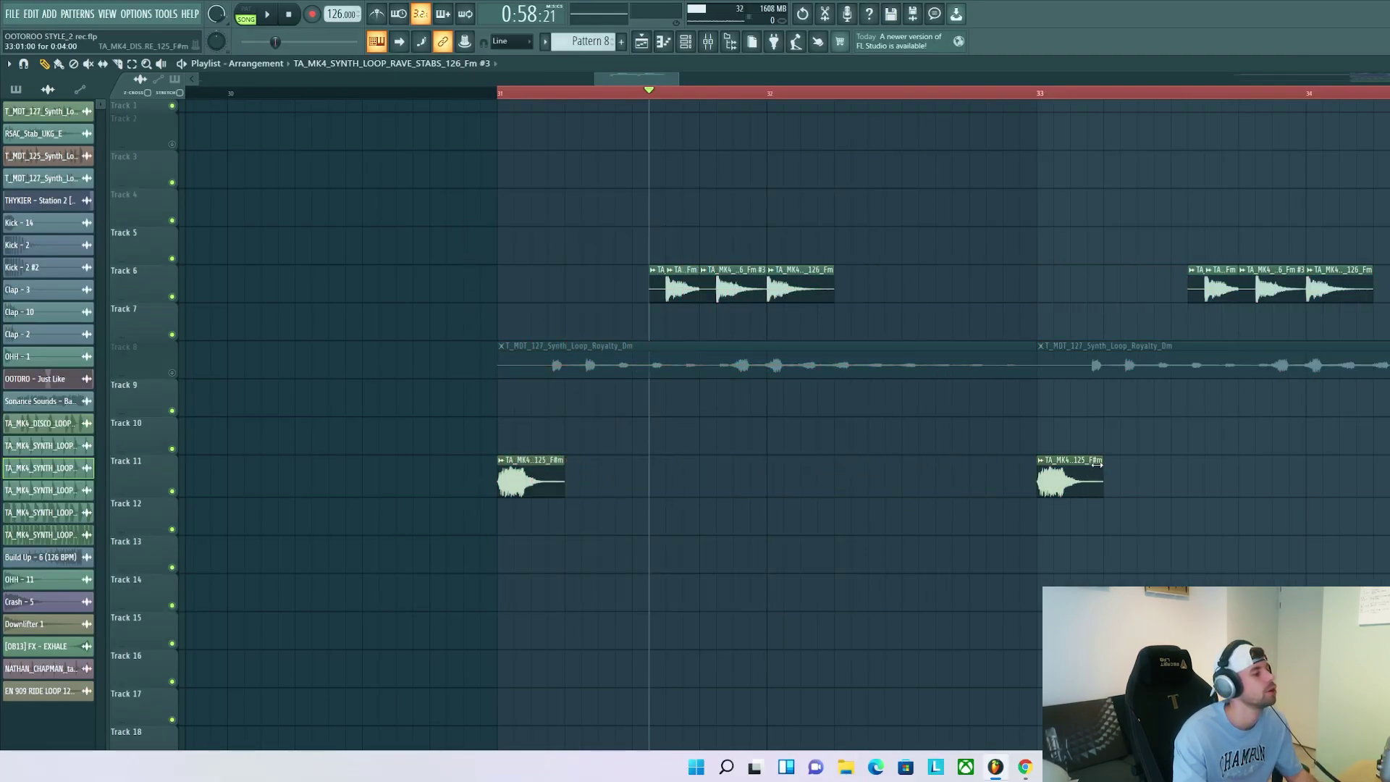
right_click(1089, 481)
right_click(579, 366)
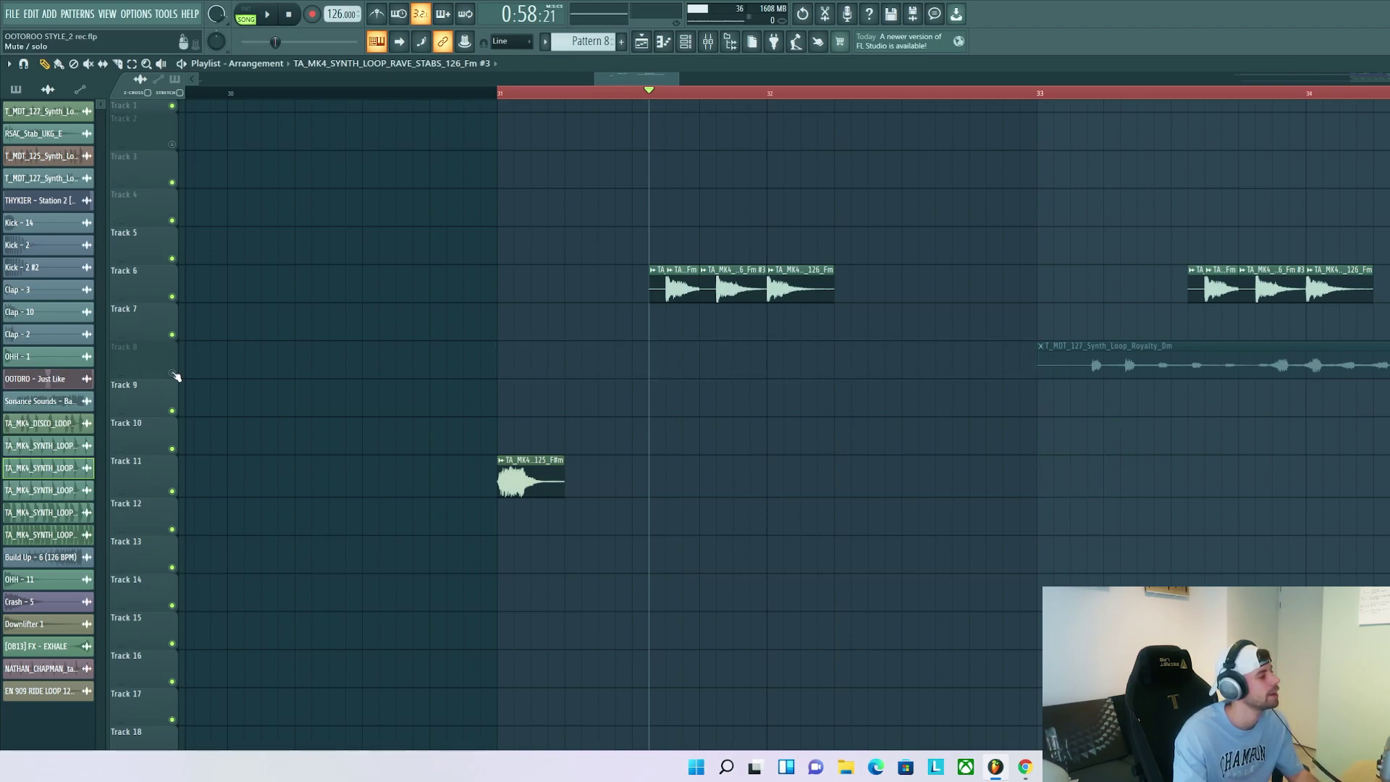
Step: Solo Track 8 and trim the Royalty copy to start near bar 33.75, previewing it, then solo Track 6
right_click(174, 374)
mouse_move(1038, 364)
left_mouse_down()
mouse_move(1219, 364)
mouse_move(1037, 364)
left_mouse_up()
left_click(1068, 93)
key("space")
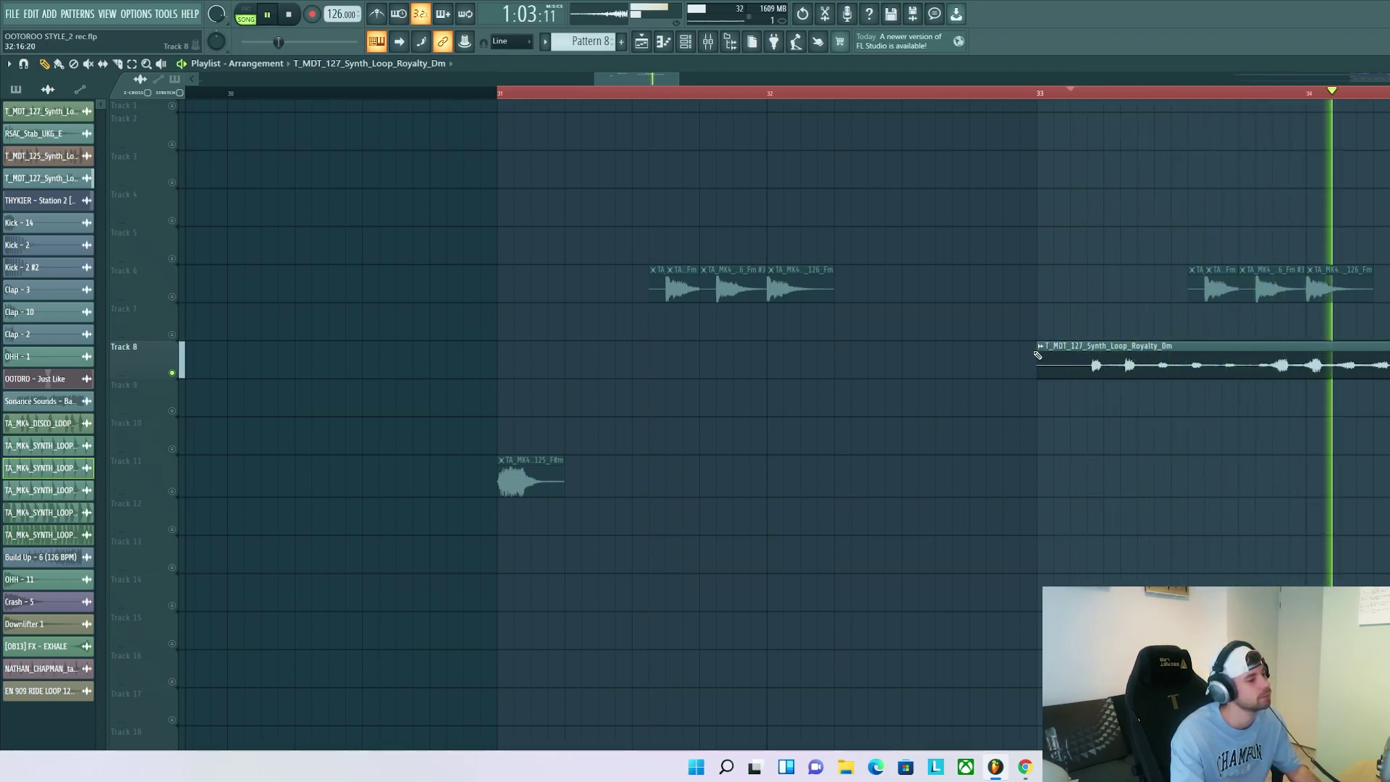
key("space")
left_click_drag(1053, 354, 1254, 355)
scroll(1240, 93, "right", 2)
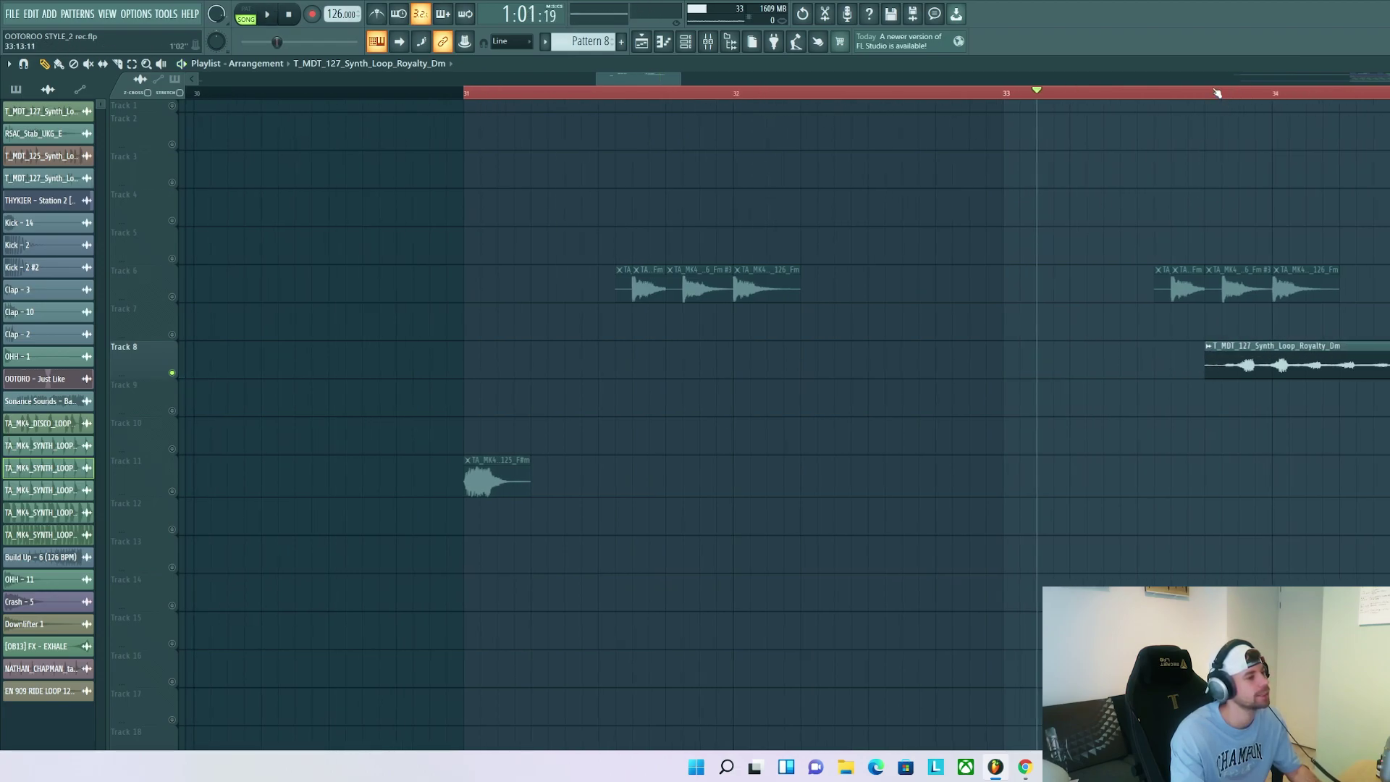
left_click(1176, 94)
key("space")
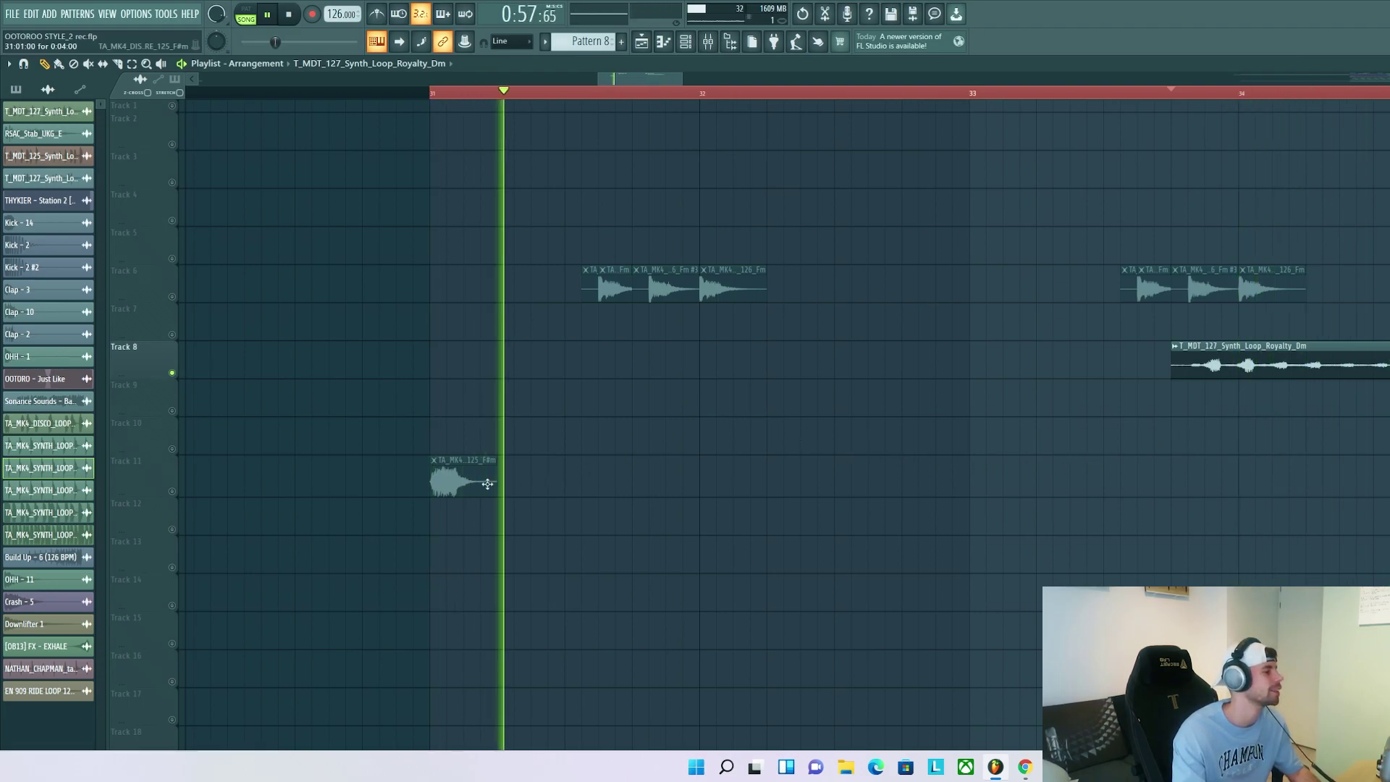
key("space")
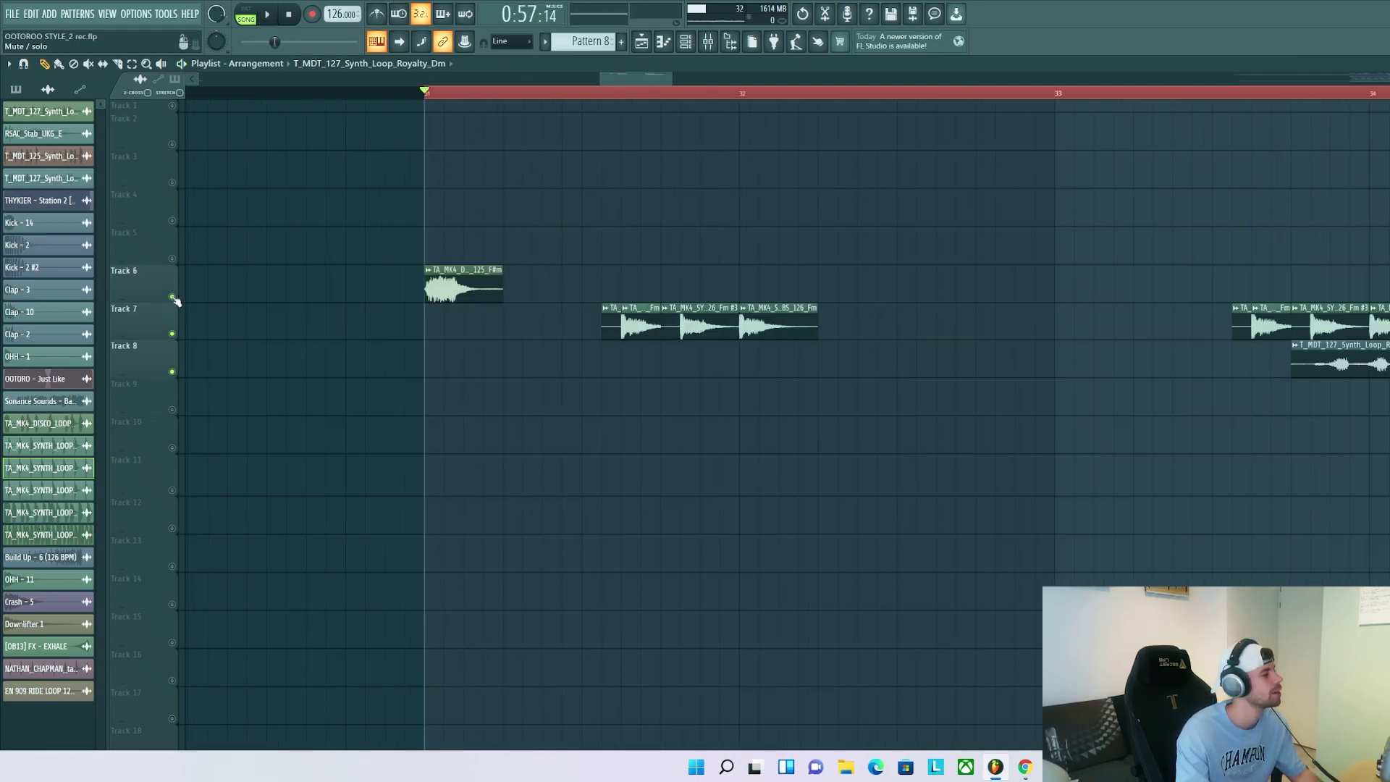
right_click(172, 297)
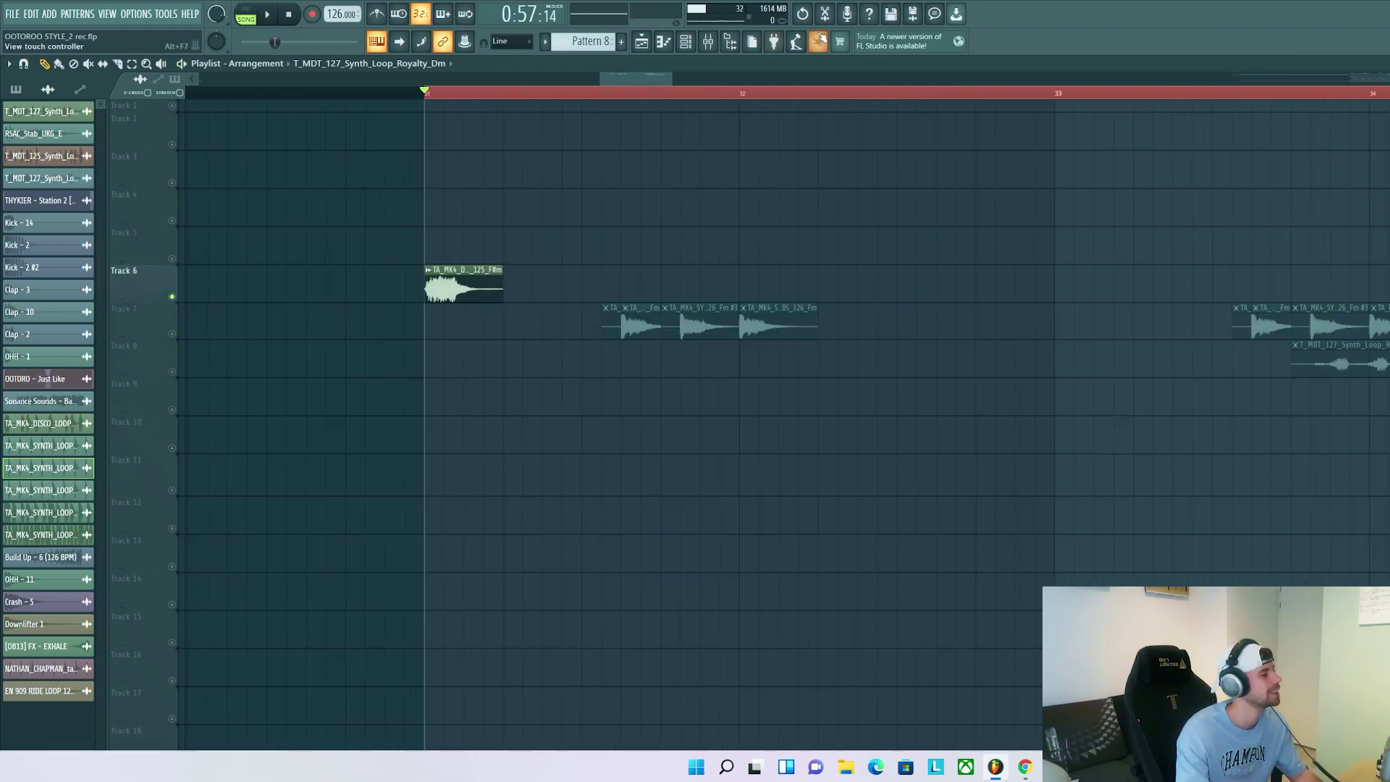
key("space")
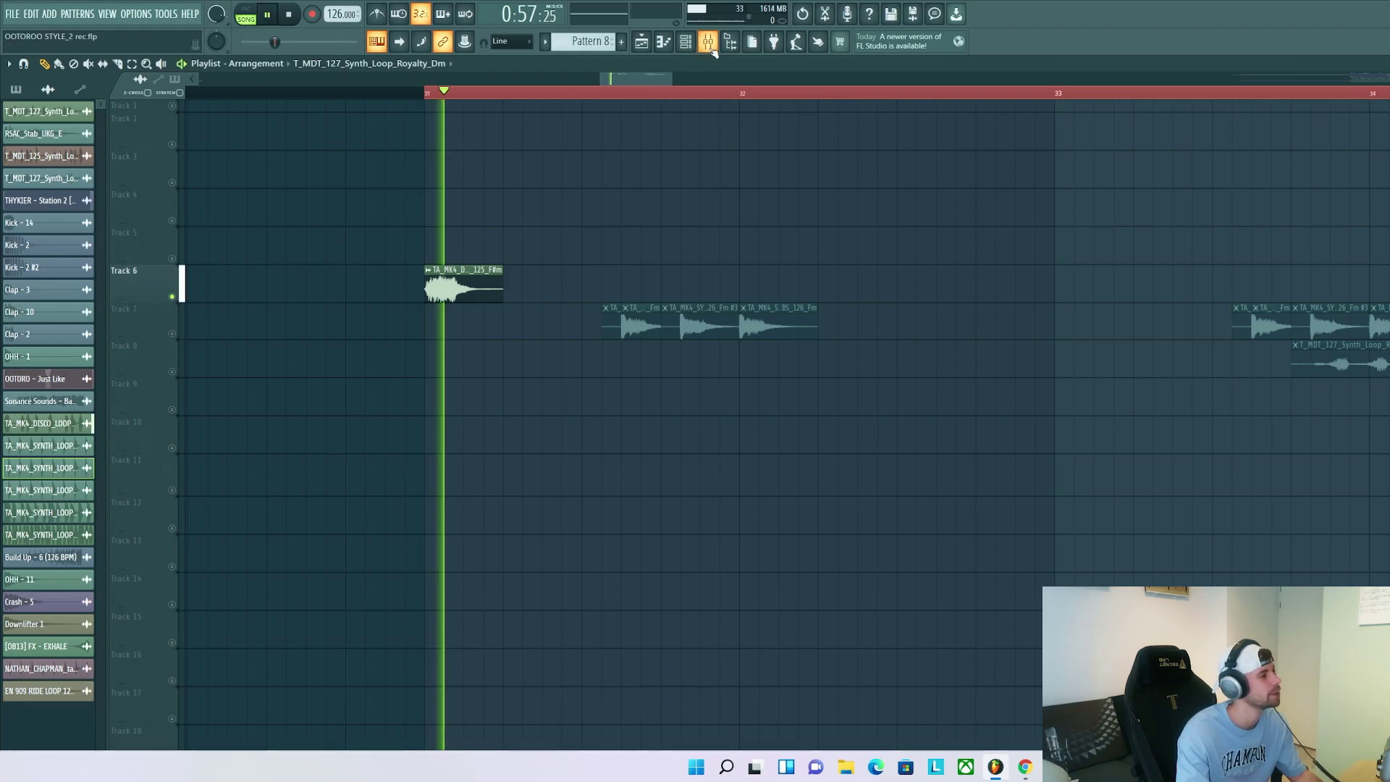
Step: In the Mixer, audition the stab channels' Pro-Q 3, Kickstart and CamelCrusher effects during playback
key("space")
key("F9")
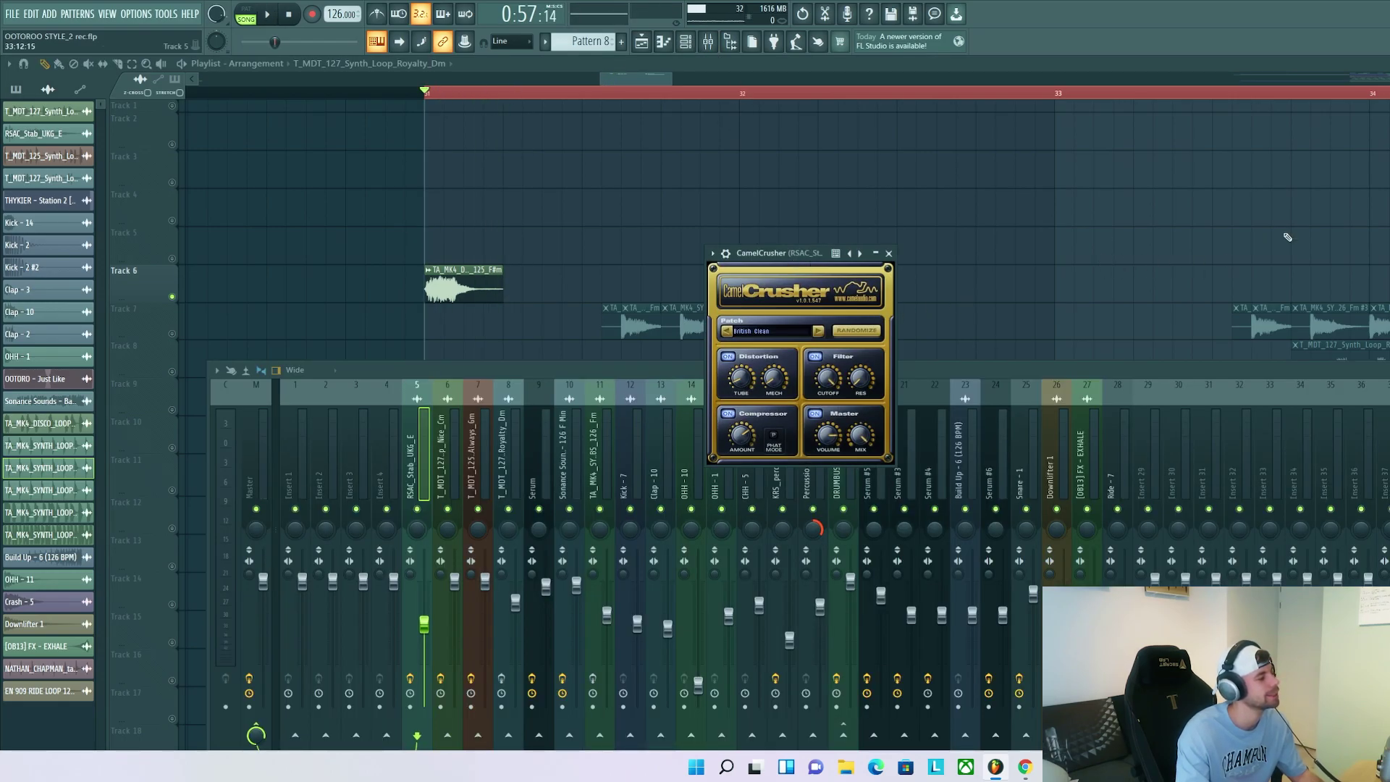
key("space")
key("space")
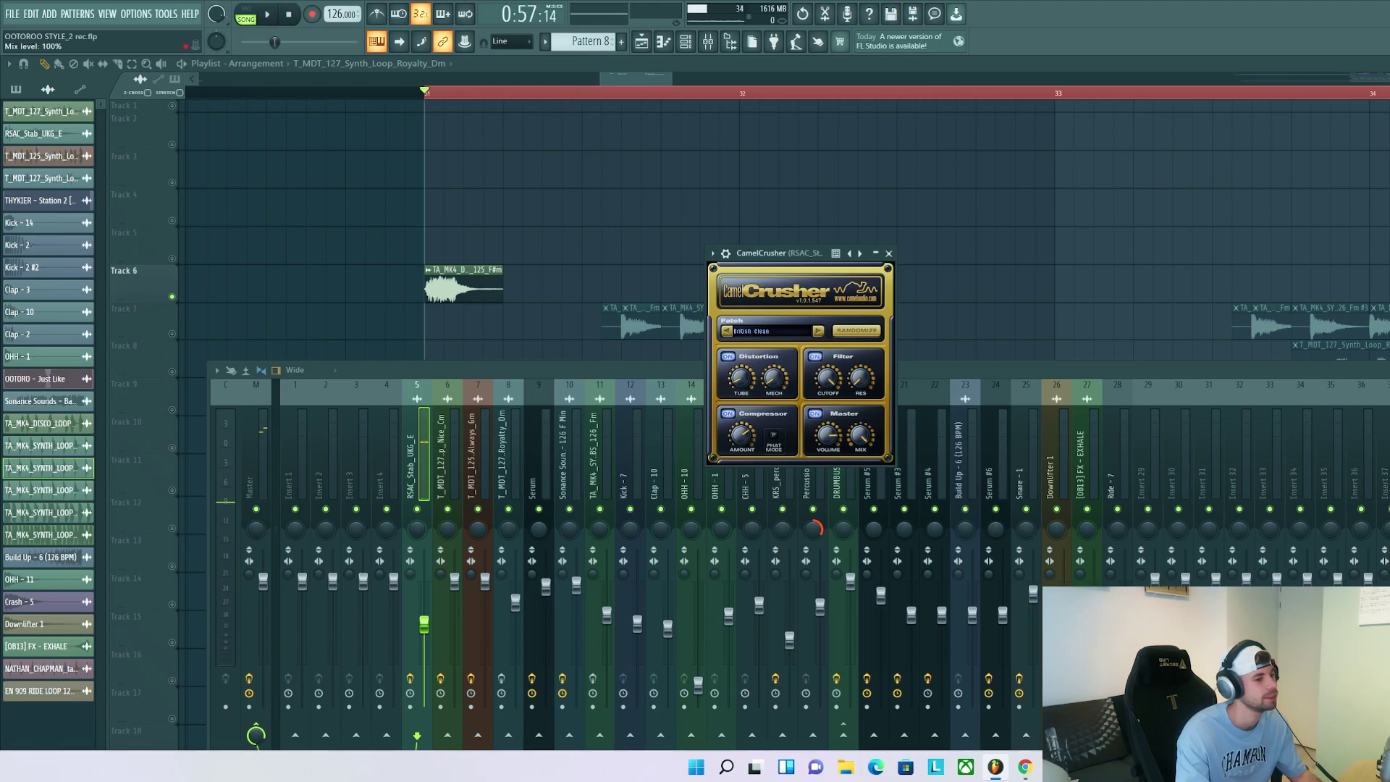
key("F9")
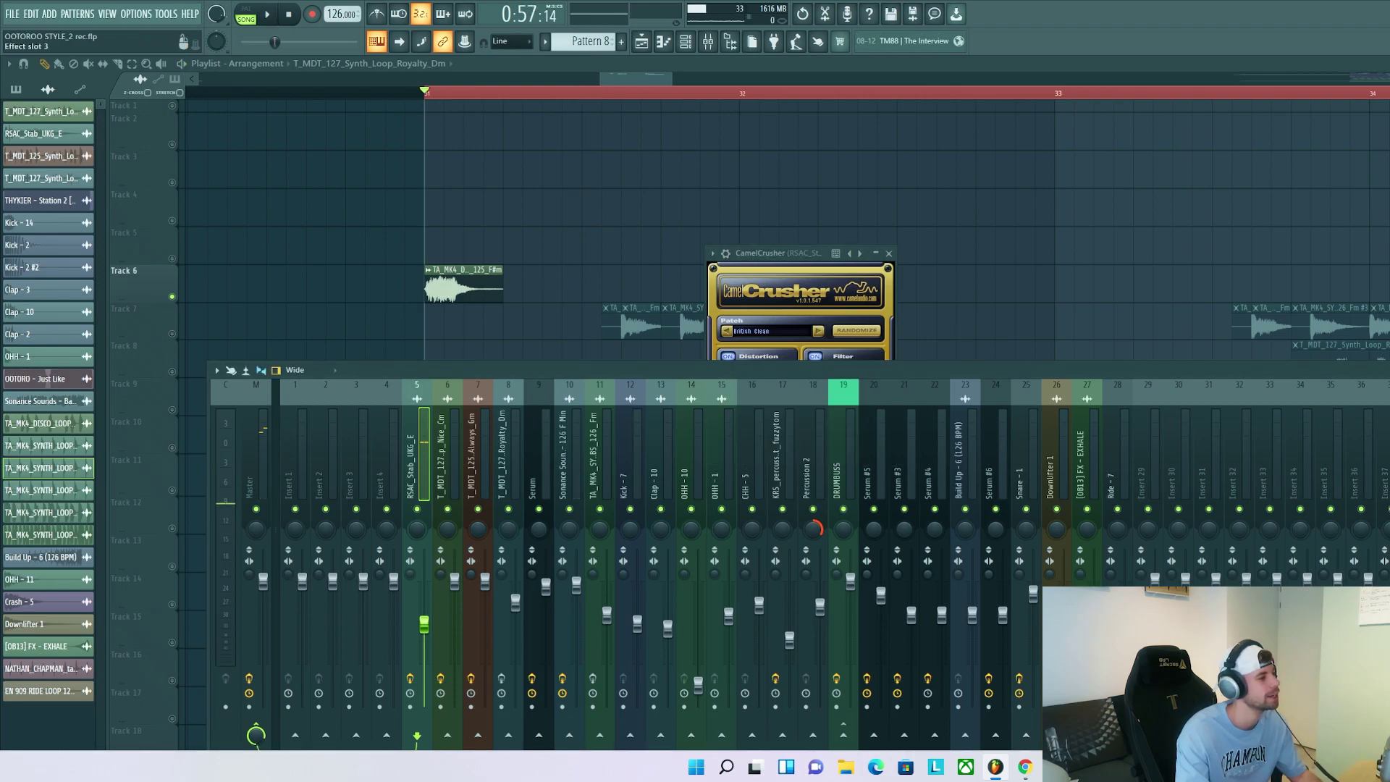
left_click_drag(367, 200, 757, 186)
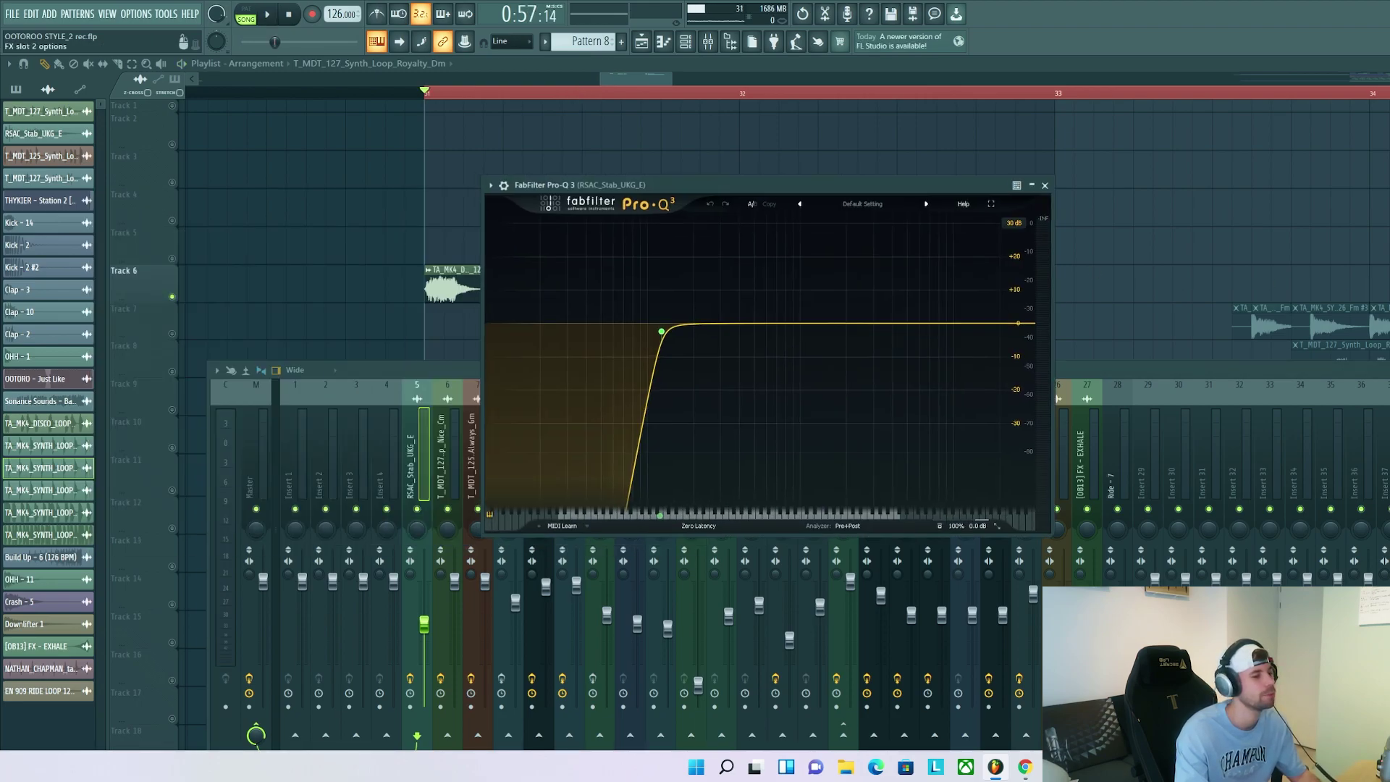
key("space")
key("space")
key("F9")
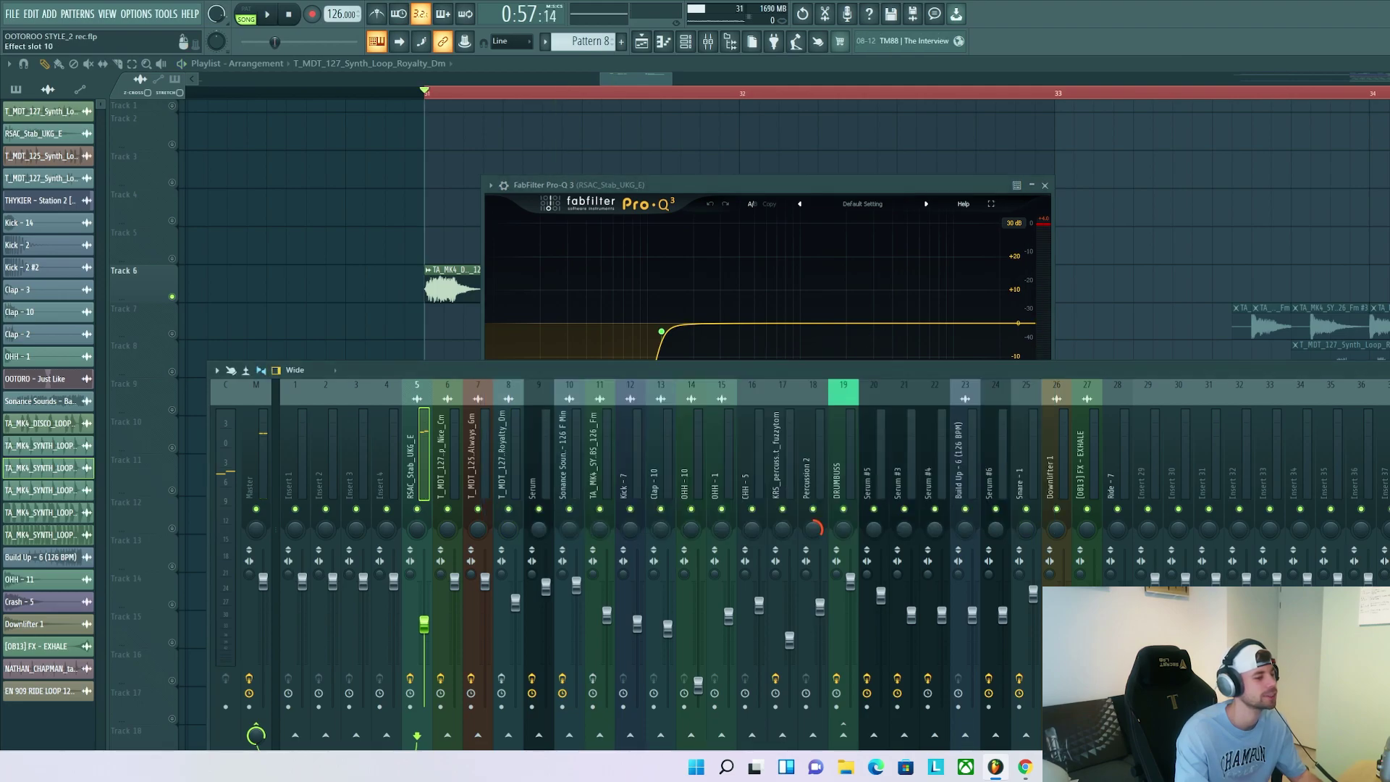
left_click_drag(266, 199, 909, 213)
key("space")
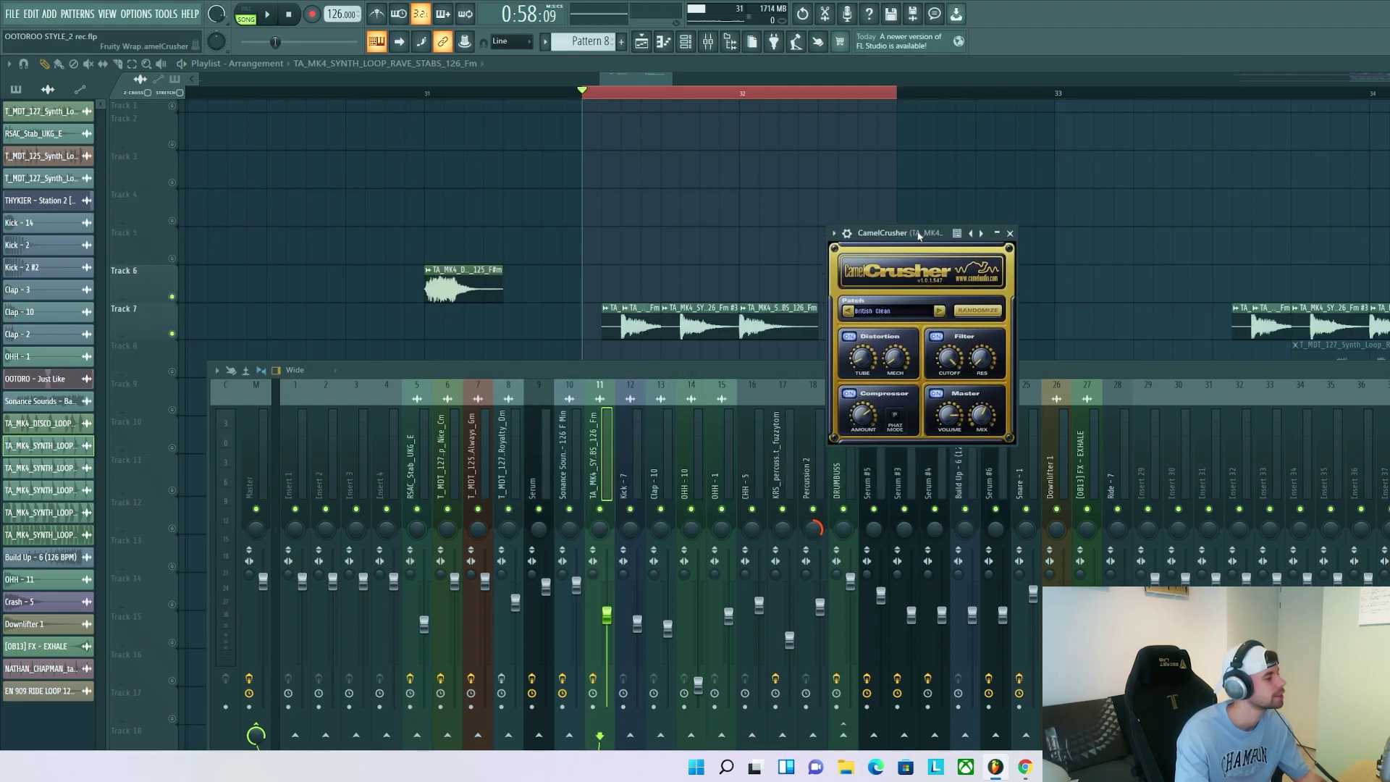
left_click_drag(918, 235, 944, 230)
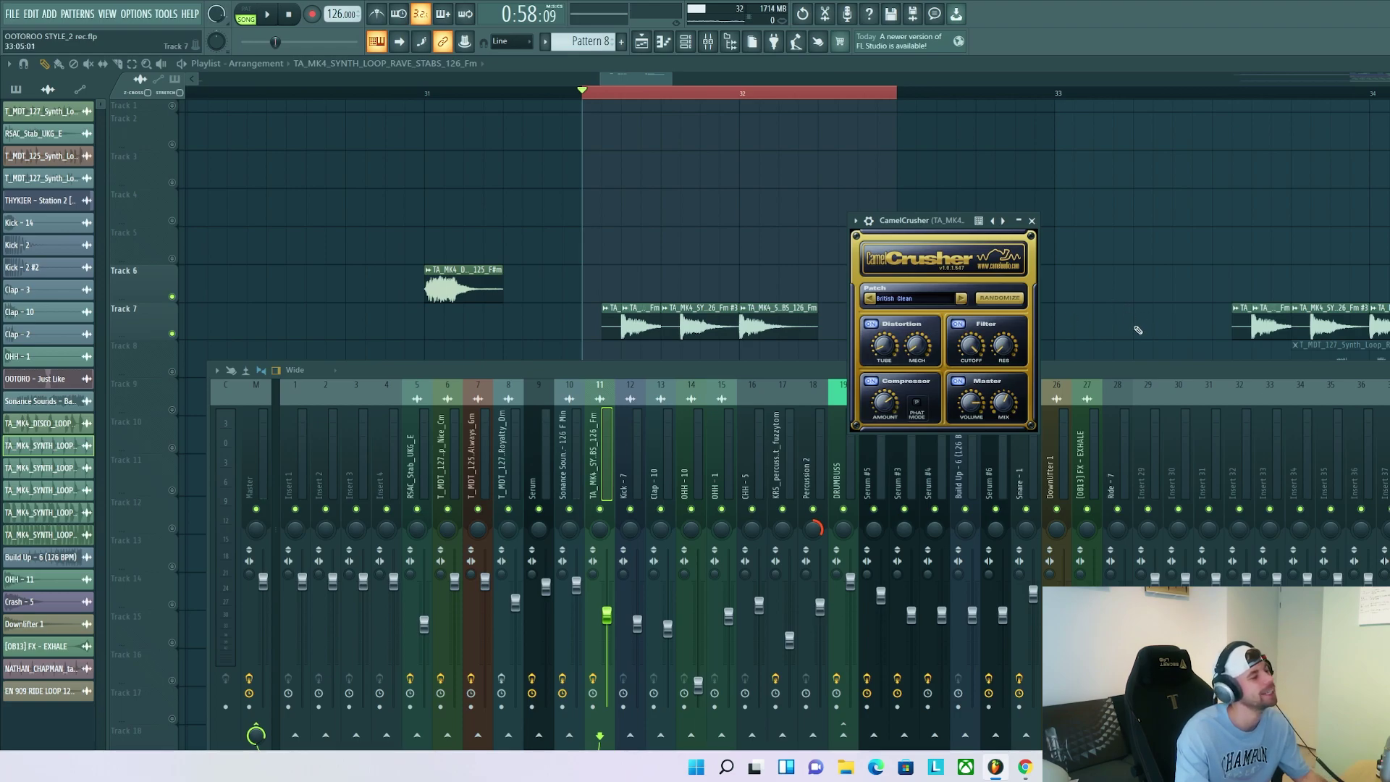
Step: Audition the Pro-Q 3, S1 Imager, Pro-R reverb and Kickstart effects on the synth stab loop in turn
key("space")
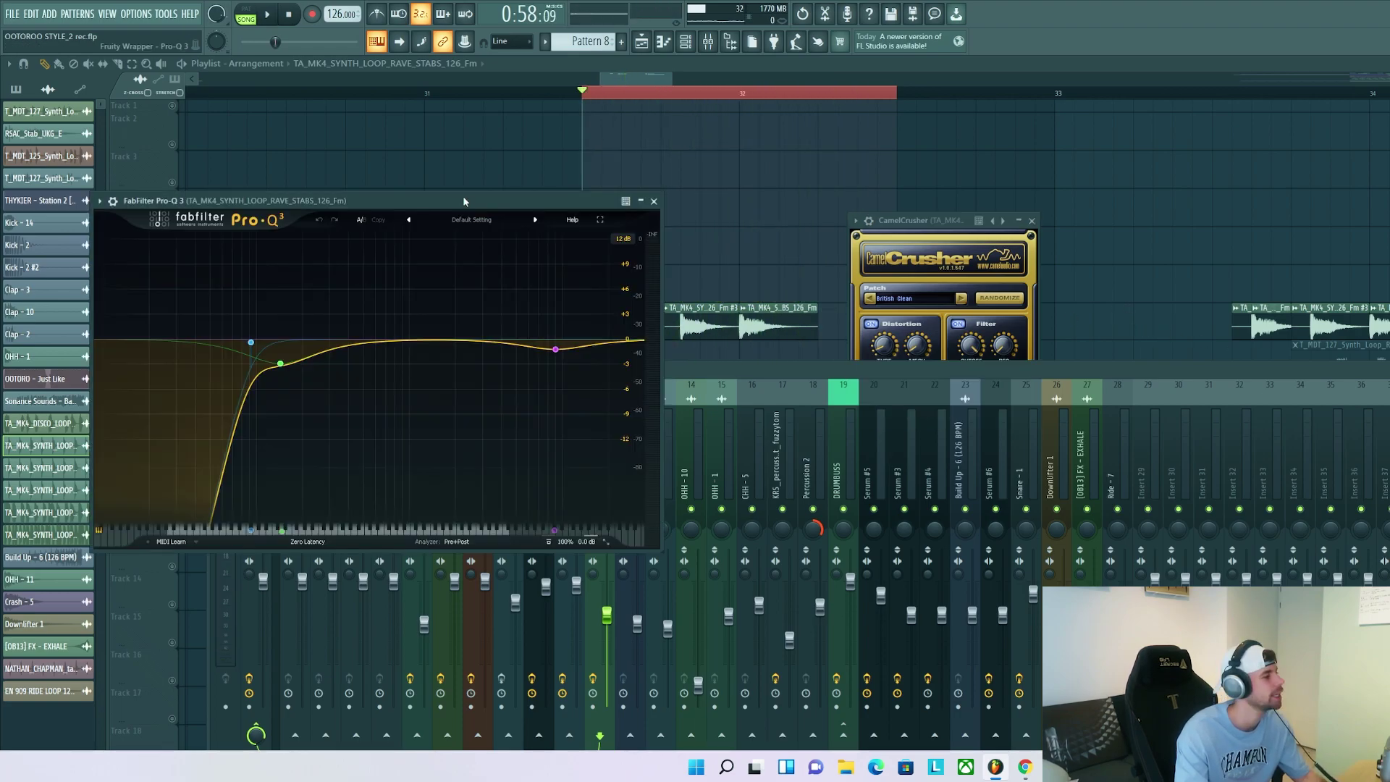
left_click_drag(464, 201, 1035, 190)
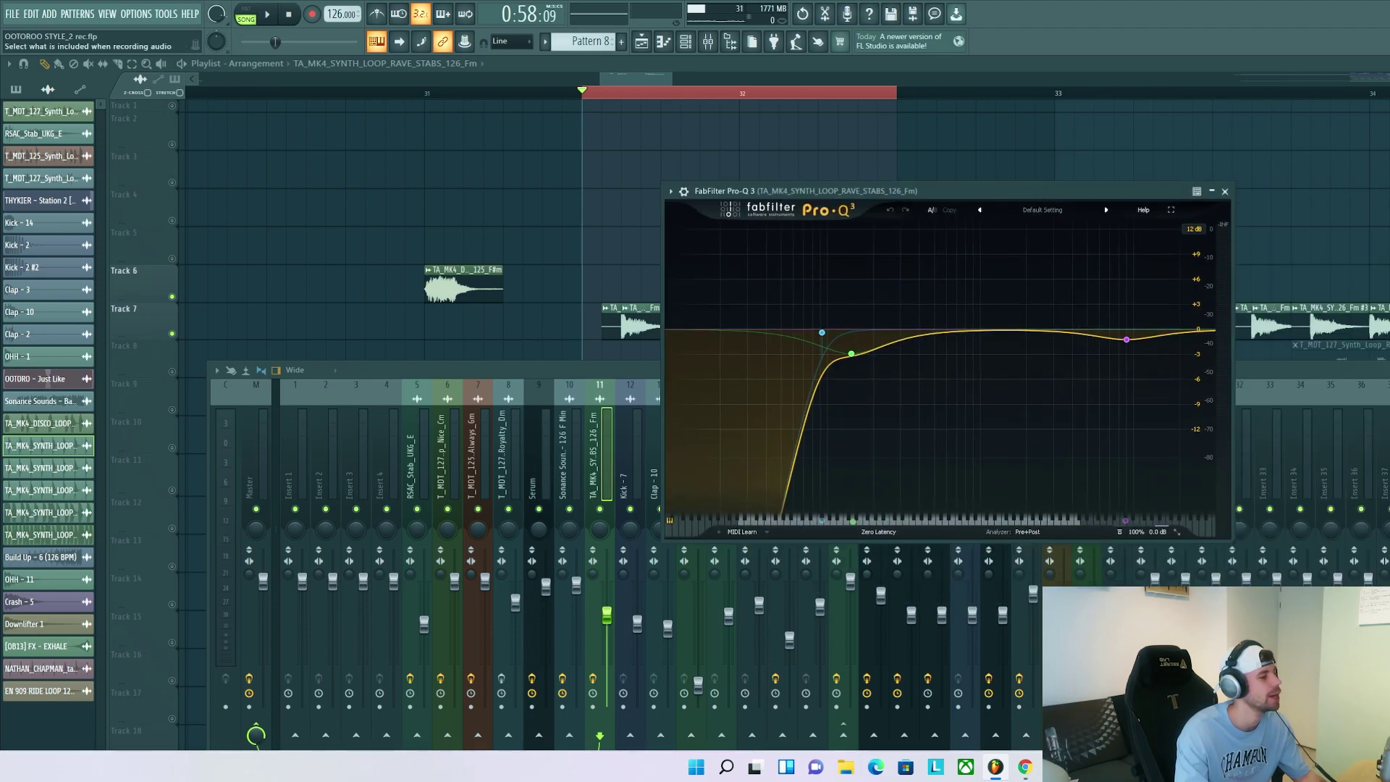
key("space")
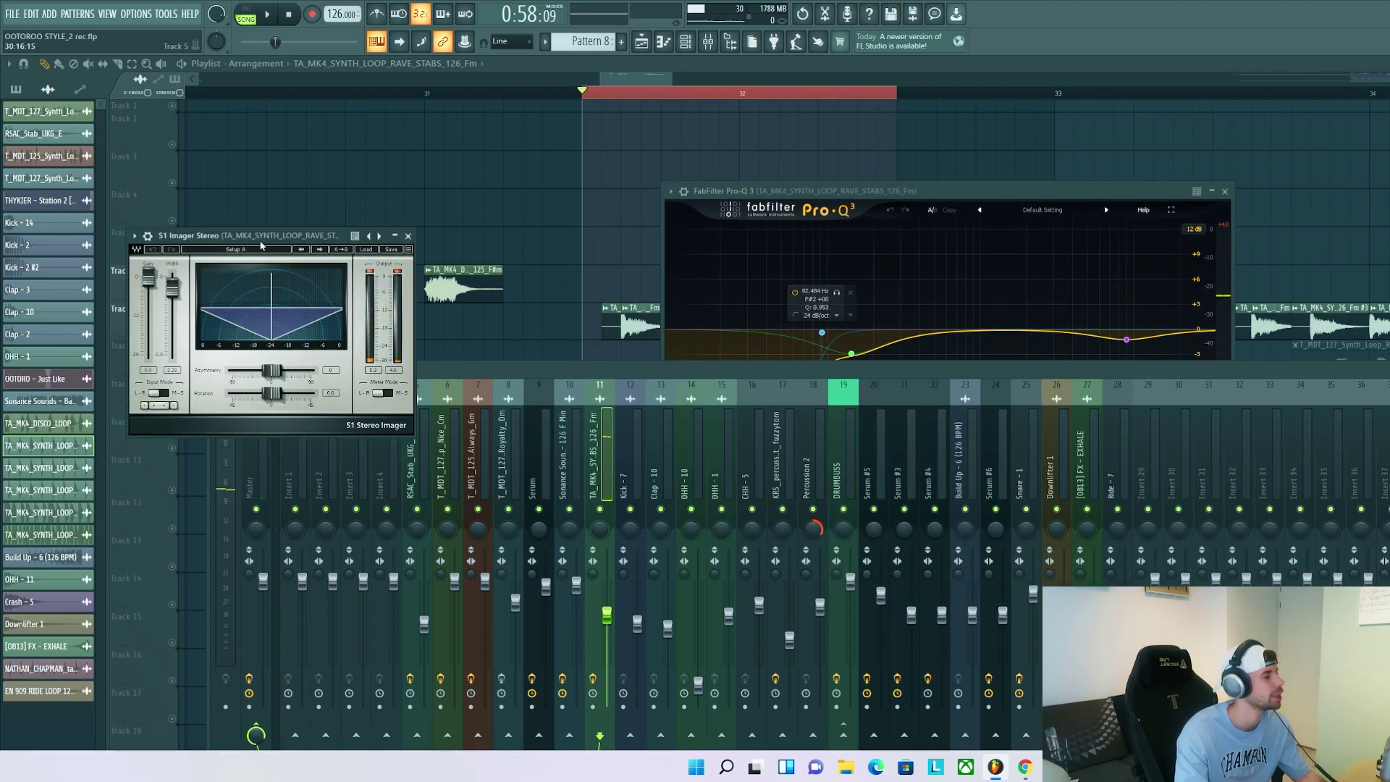
left_click_drag(261, 246, 760, 272)
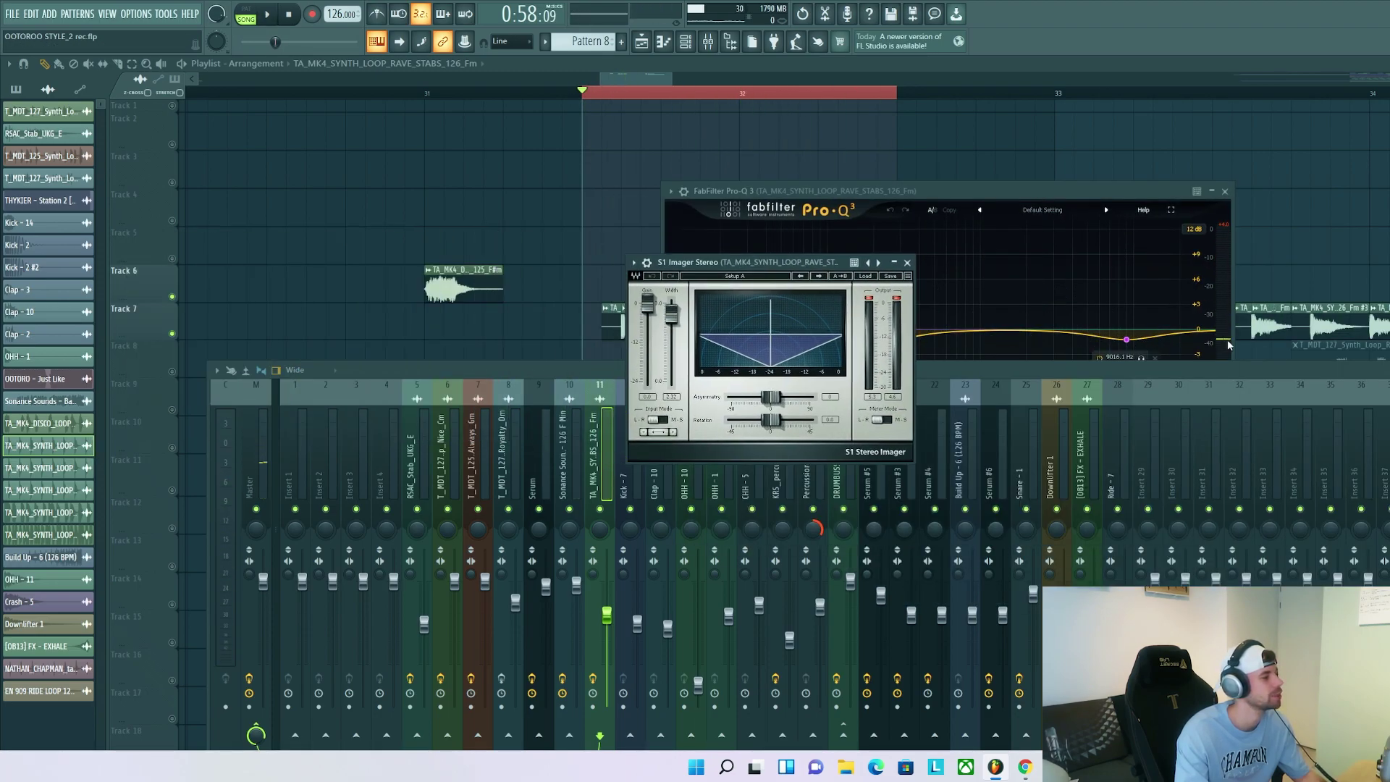
key("space")
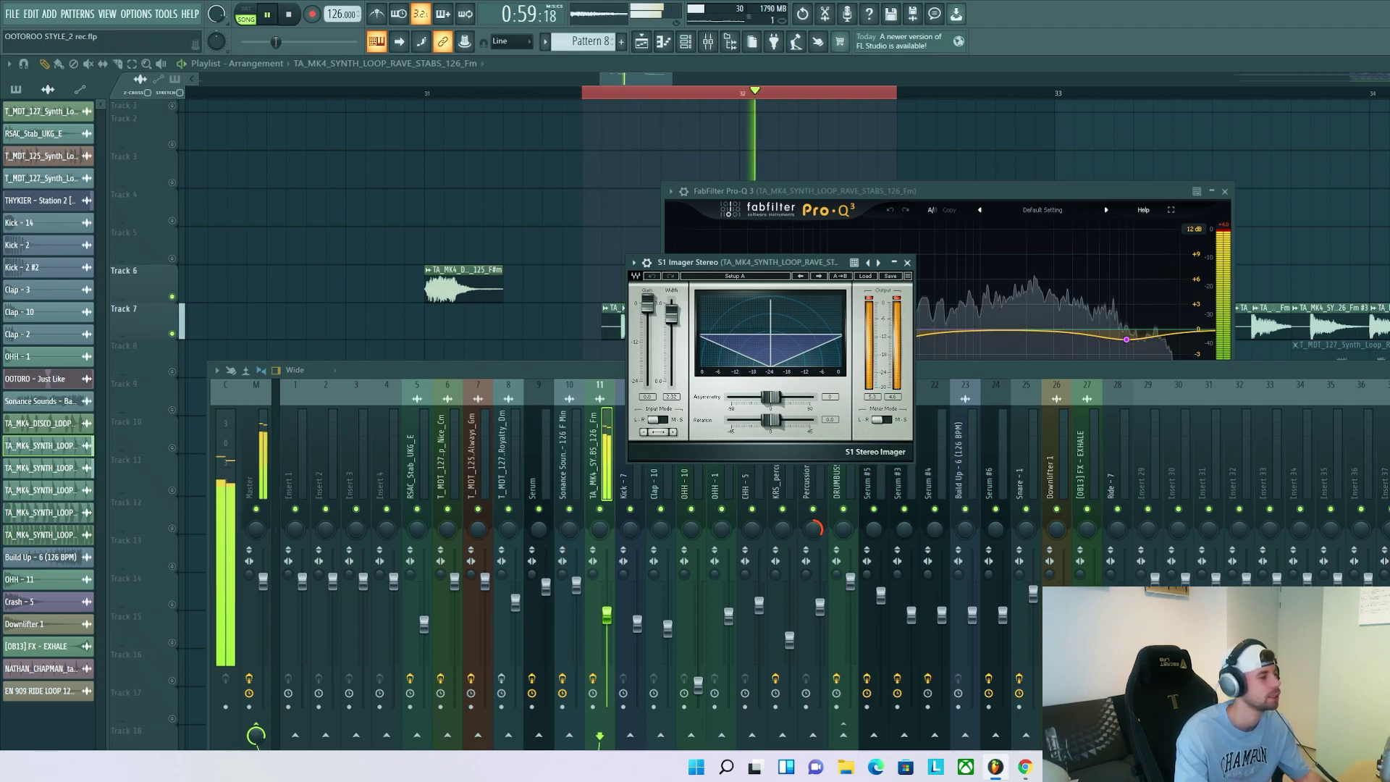
key("space")
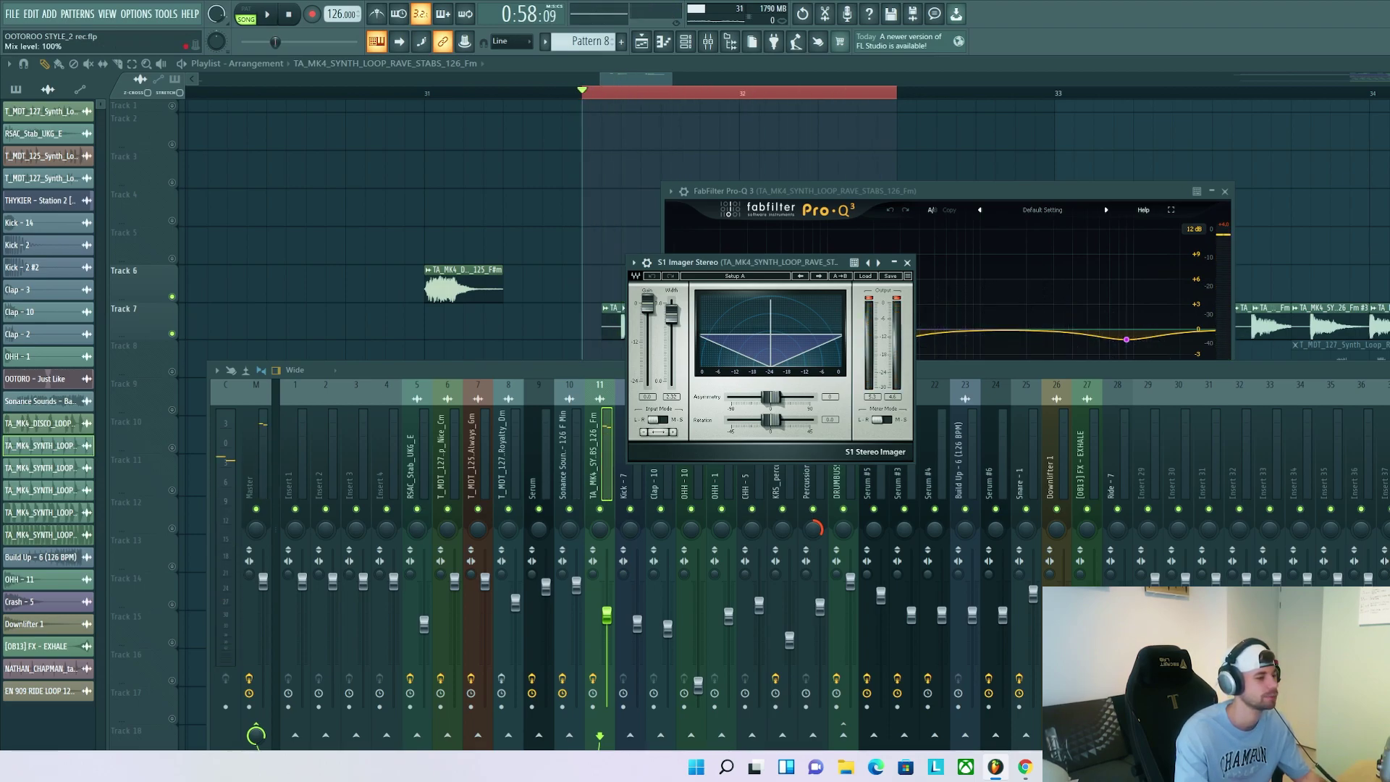
key("space")
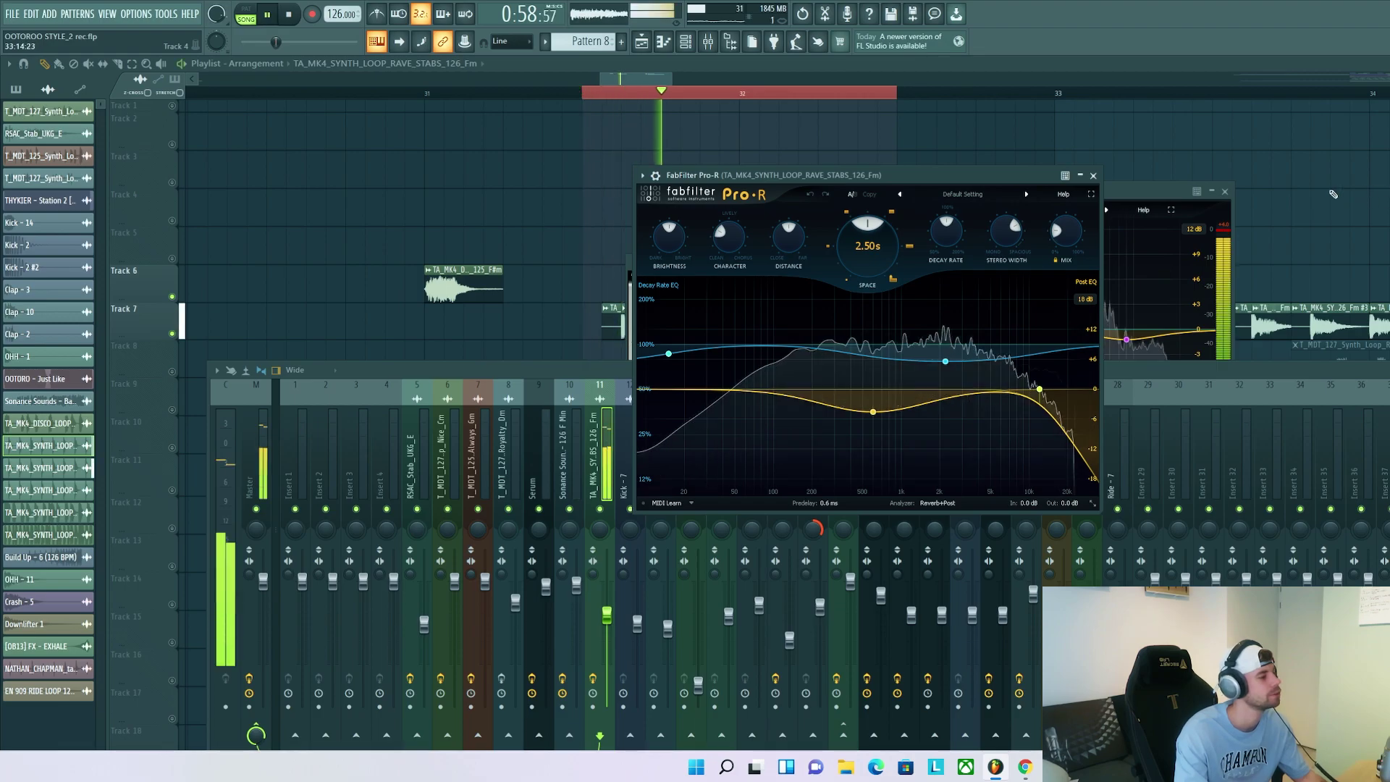
key("space")
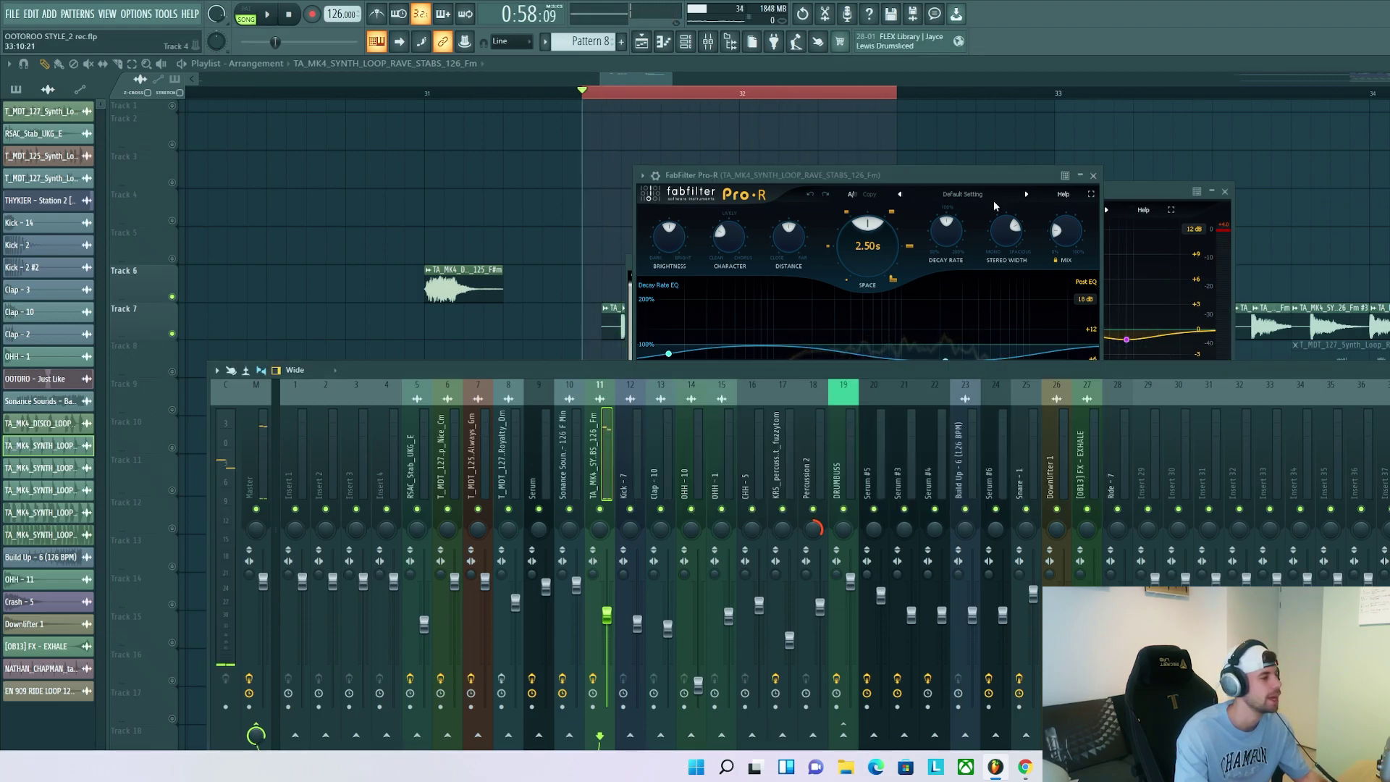
key("space")
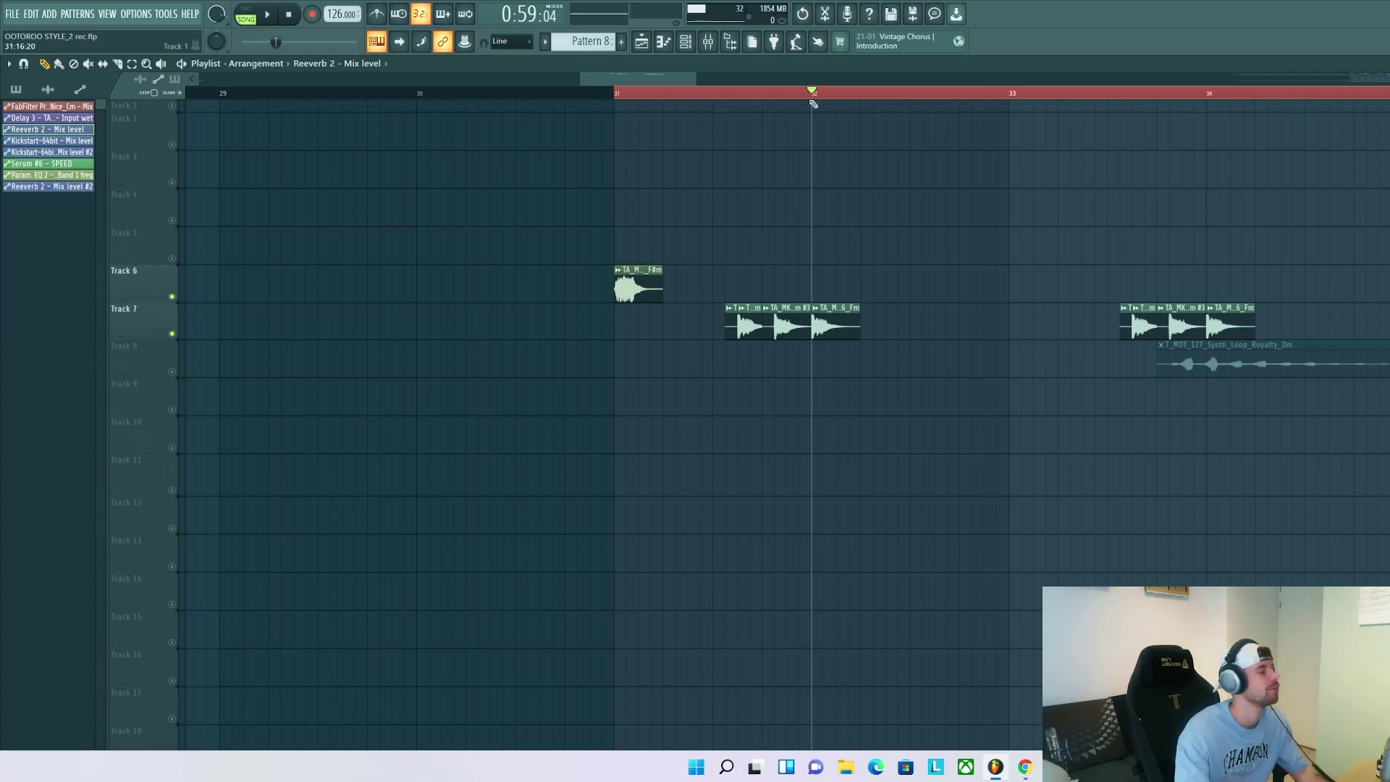
Step: Open Fruity Delay 3 from the Mixer, move it aside, and play the loop to hear the delay
key("F9")
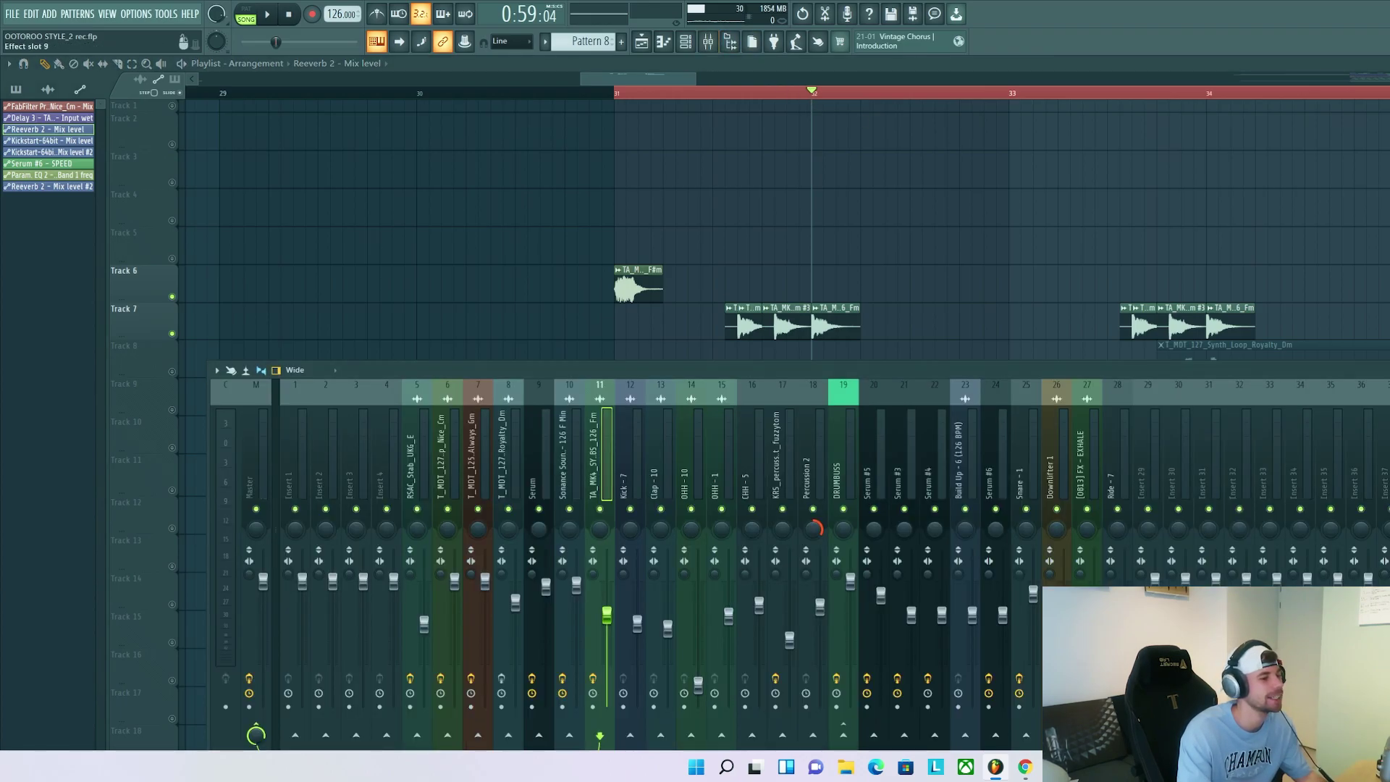
left_click_drag(725, 301, 958, 300)
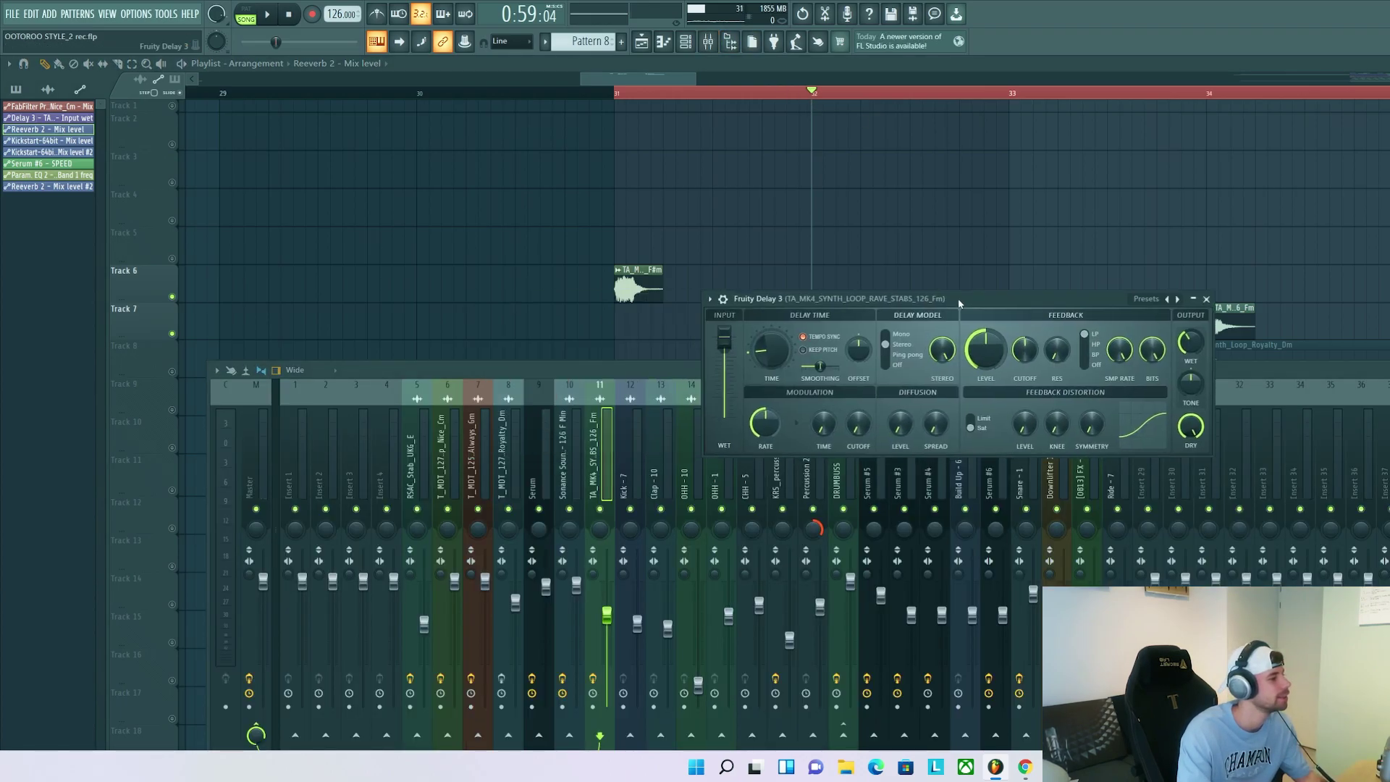
key("space")
key("space")
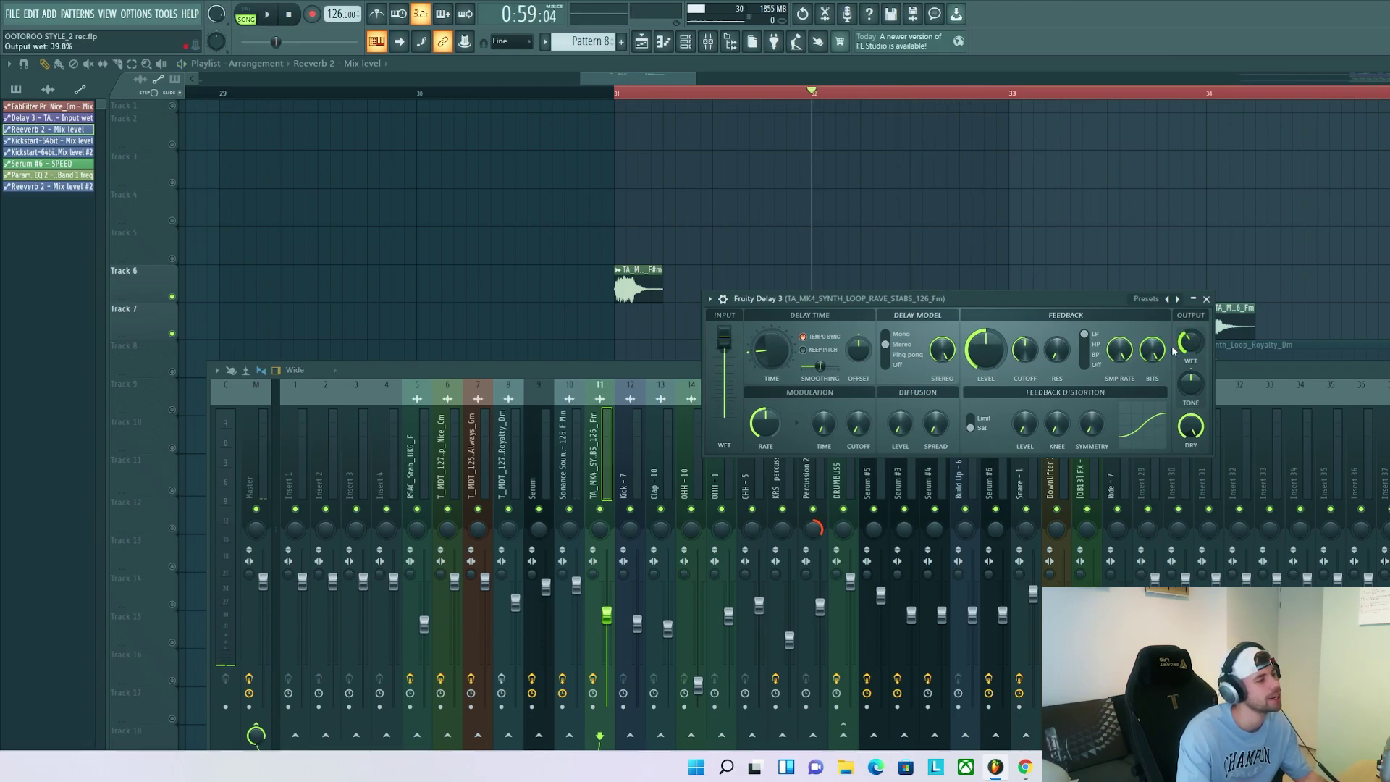
key("space")
key("space")
key("F9")
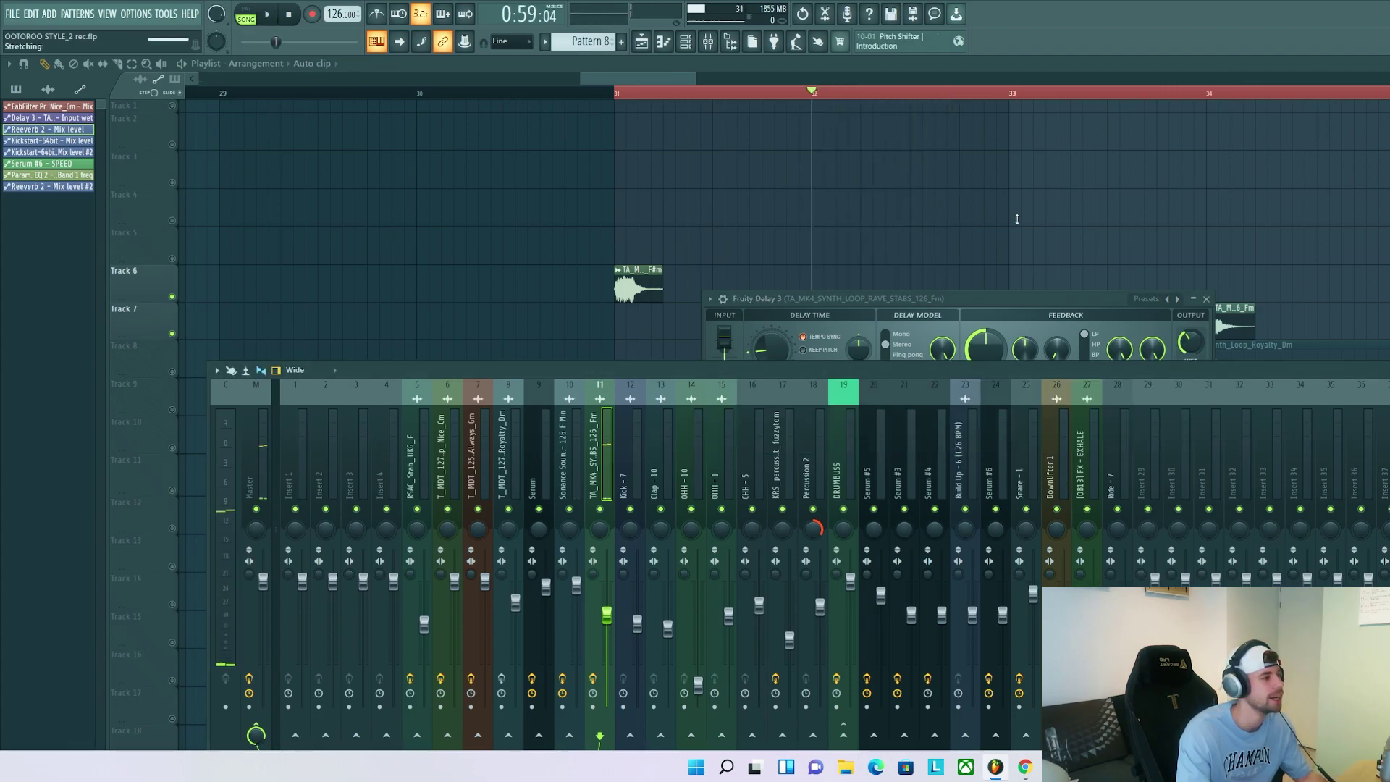
Step: Place the Delay 3 mix automation on Track 9, end it at bar 33, and start it at zero
left_click_drag(878, 108, 823, 391)
left_click_drag(1387, 383, 1032, 353)
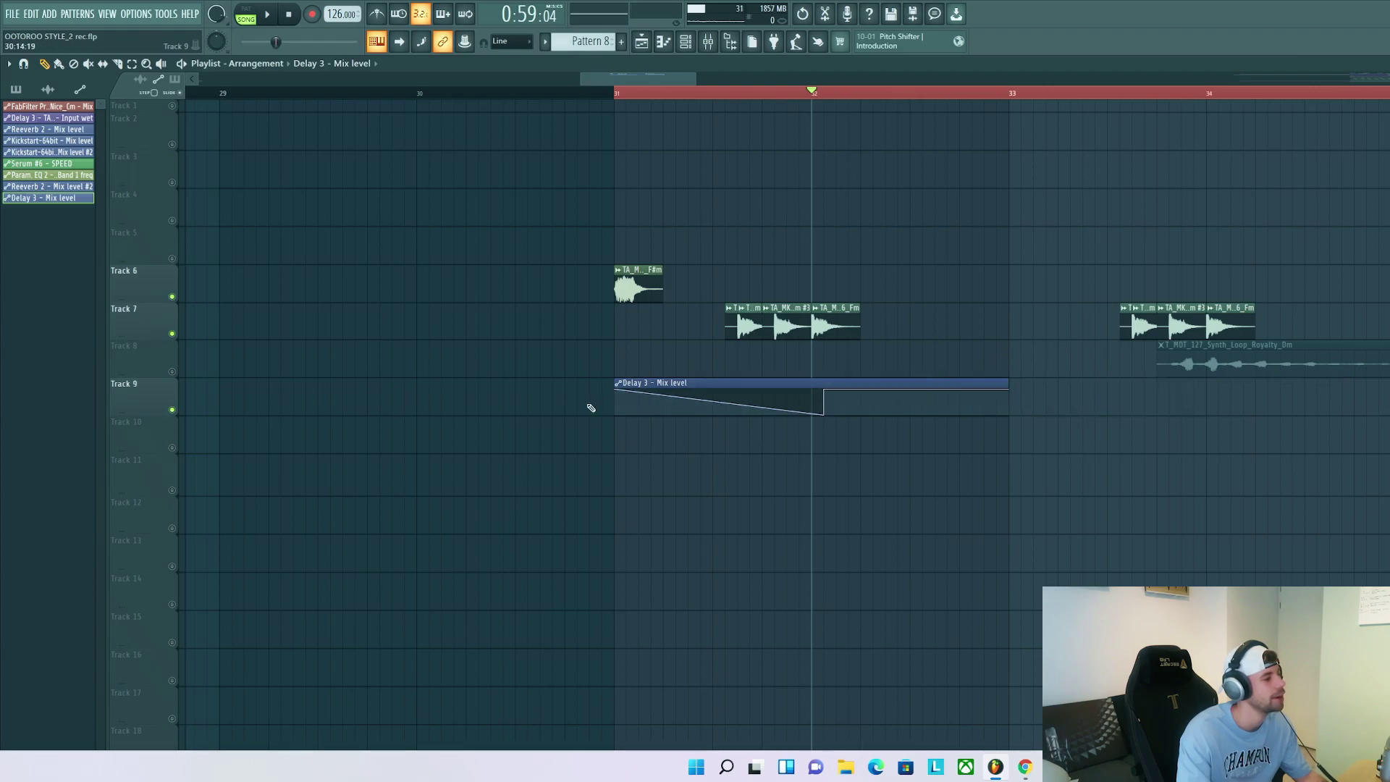
left_click_drag(616, 389, 616, 415)
key("space")
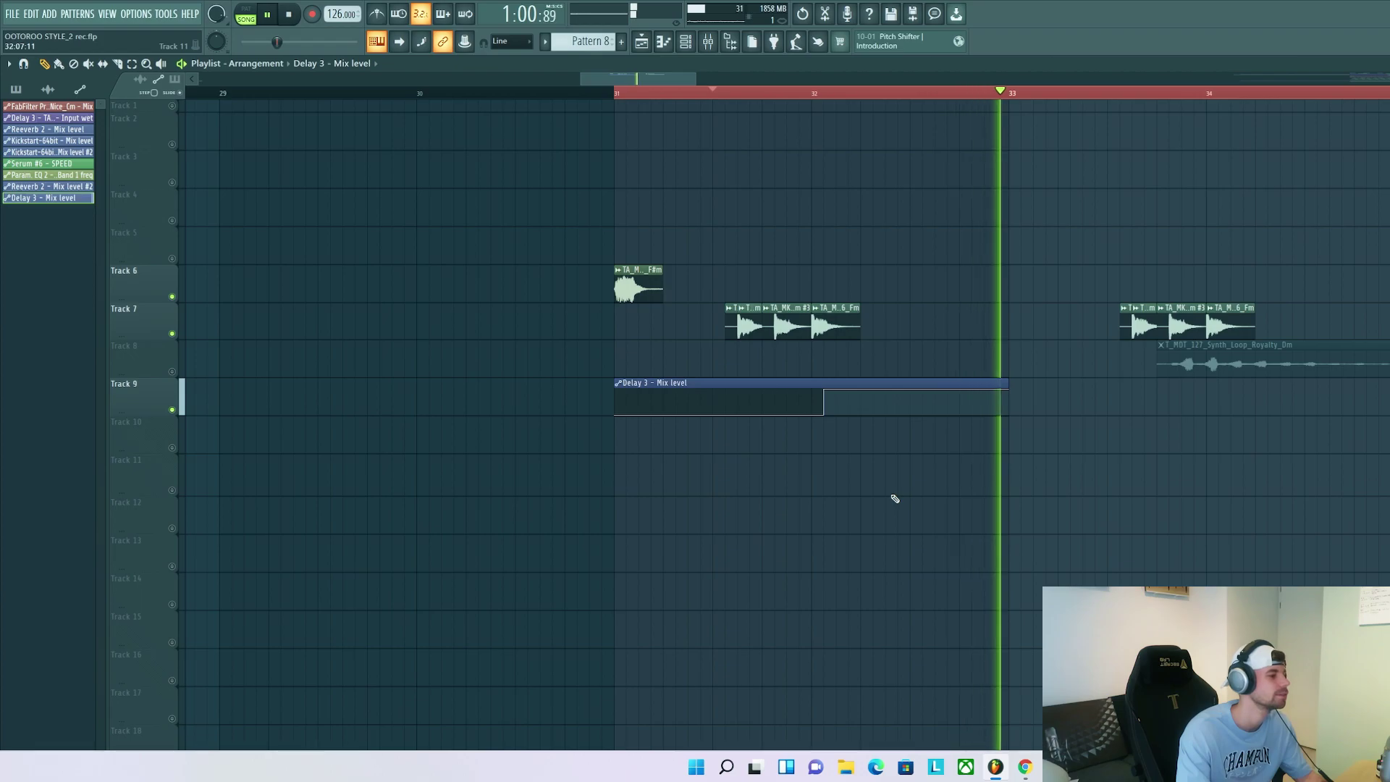
key("space")
key("F9")
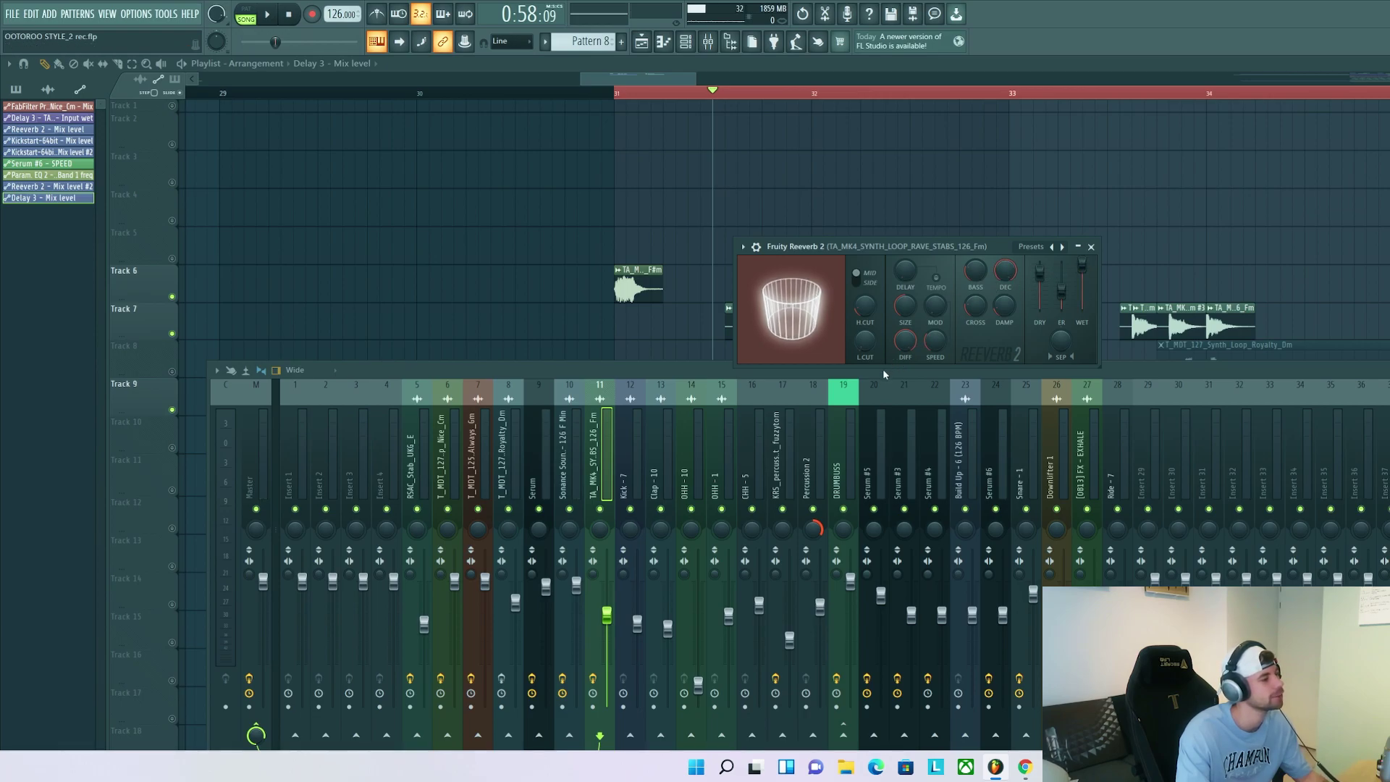
Step: Place the Reeverb 2 mix automation clip on Track 10, audition the swell, then set the position to bar 31
key("space")
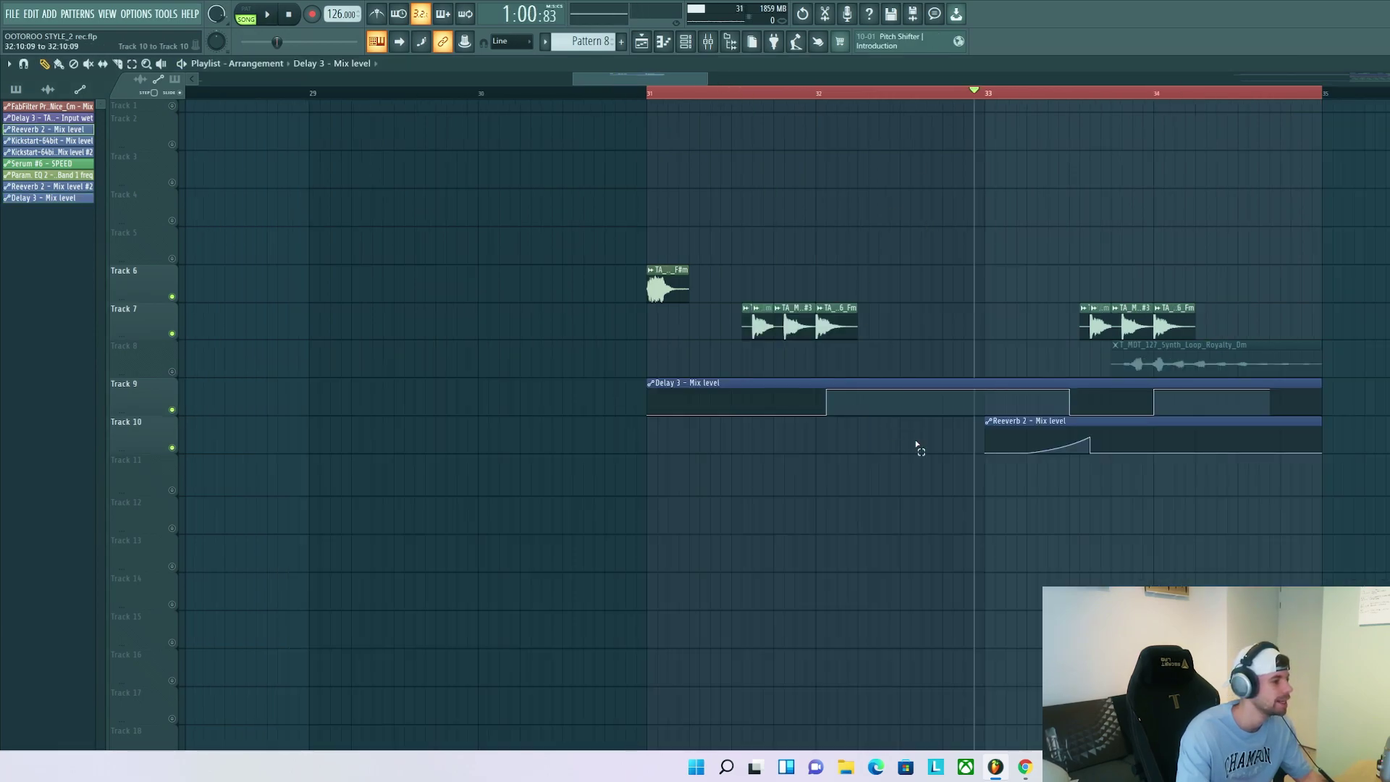
left_click_drag(918, 444, 1101, 555)
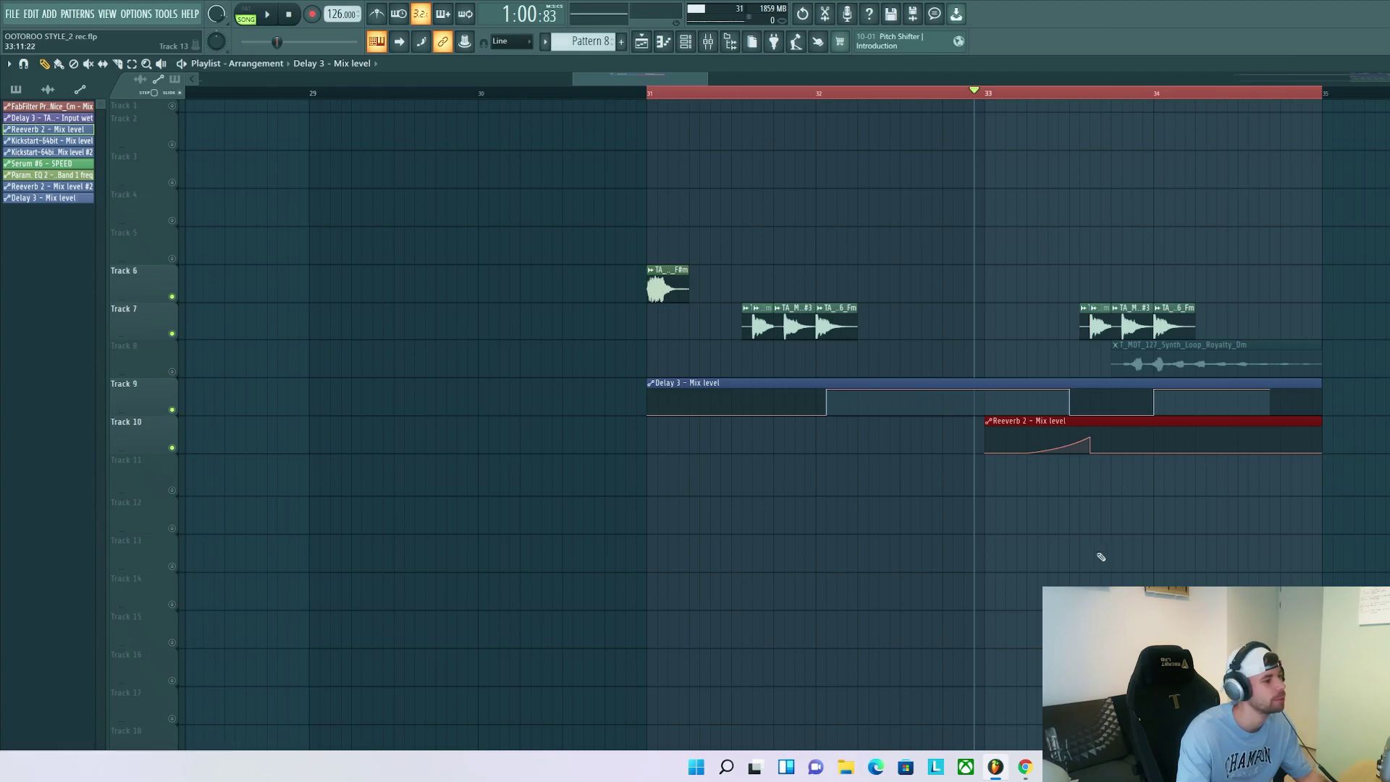
scroll(1052, 422, "up", 2)
scroll(1086, 409, "up", 2)
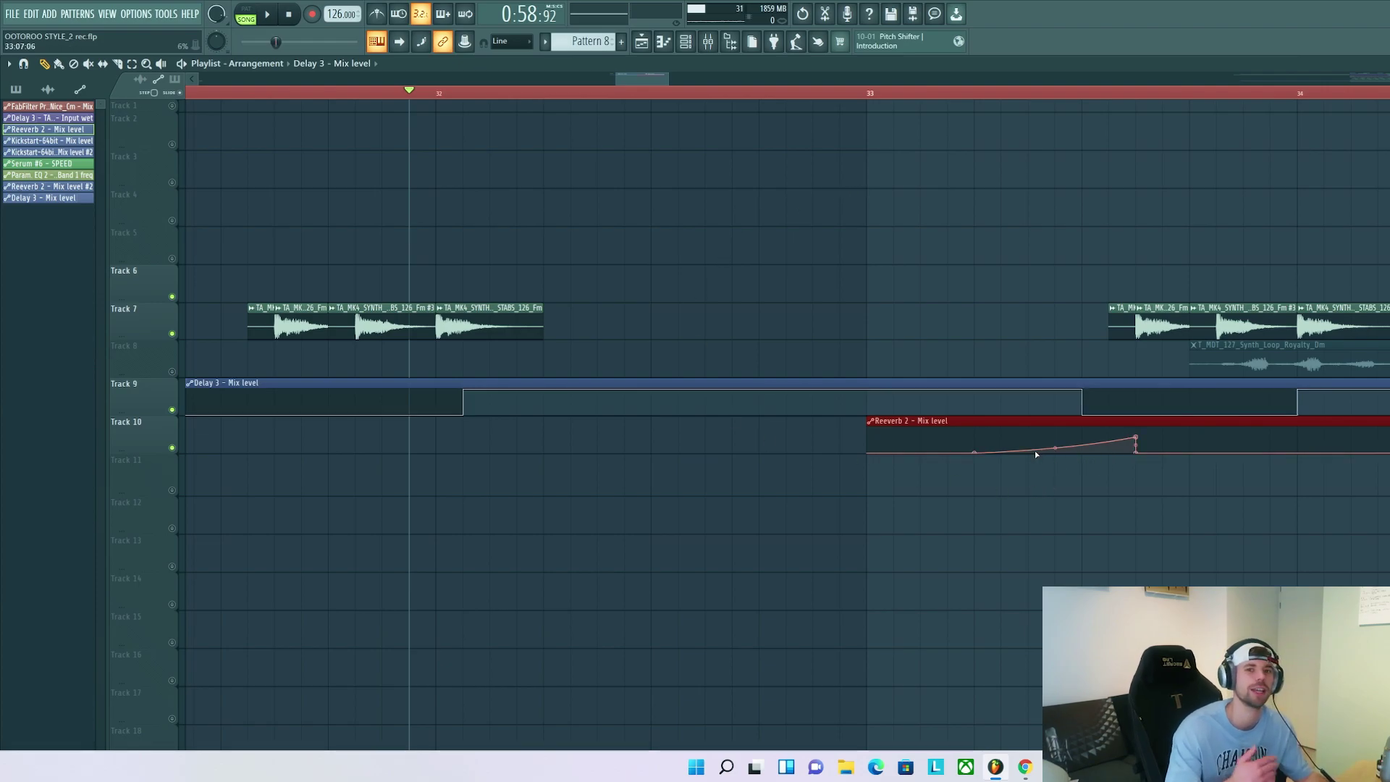
key("space")
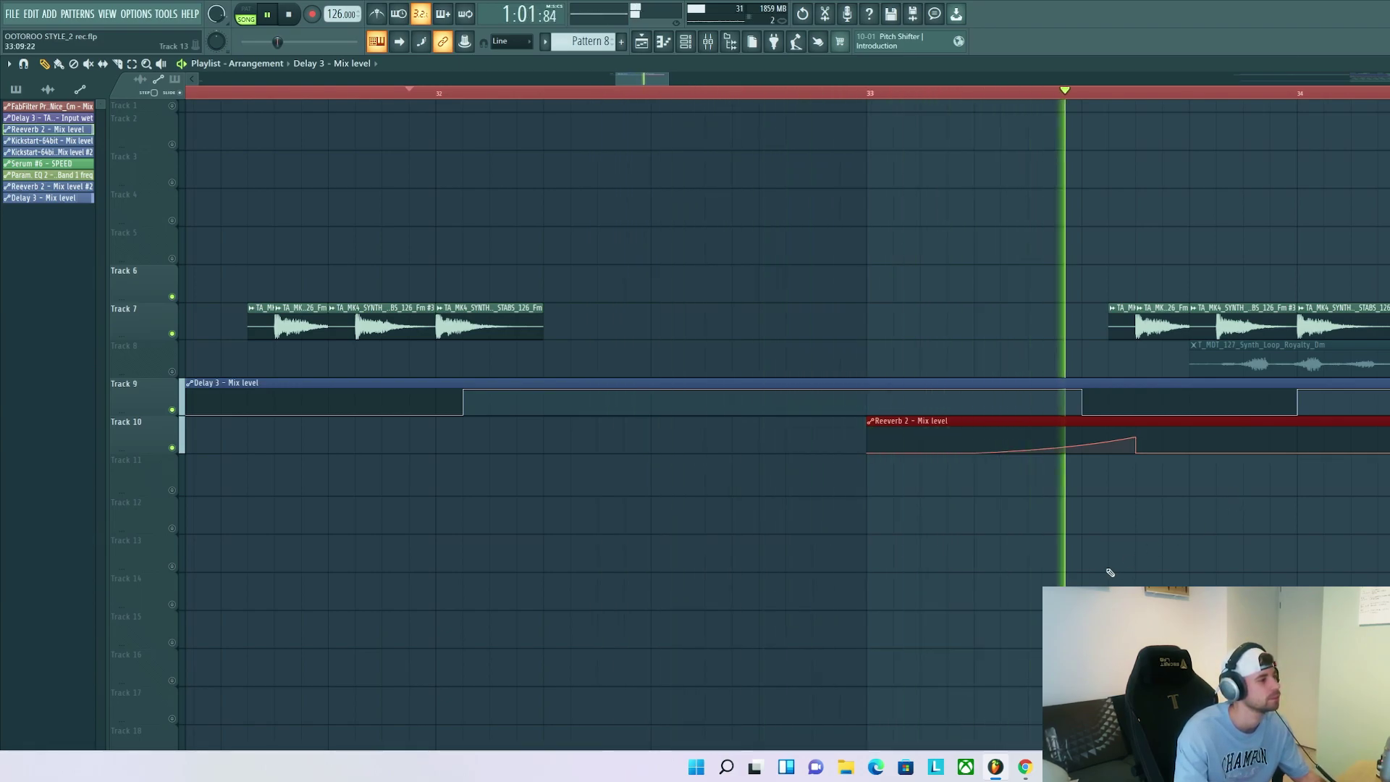
key("space")
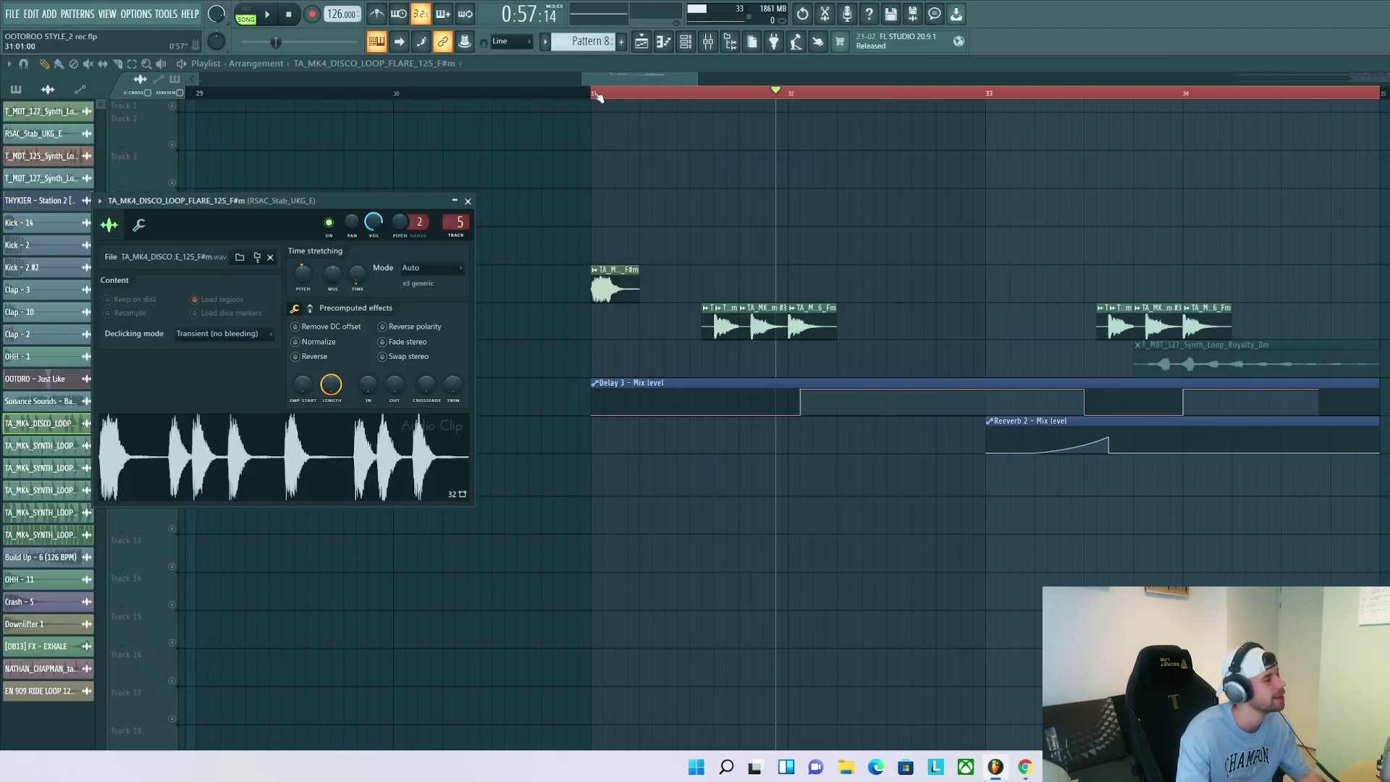
left_click(598, 97)
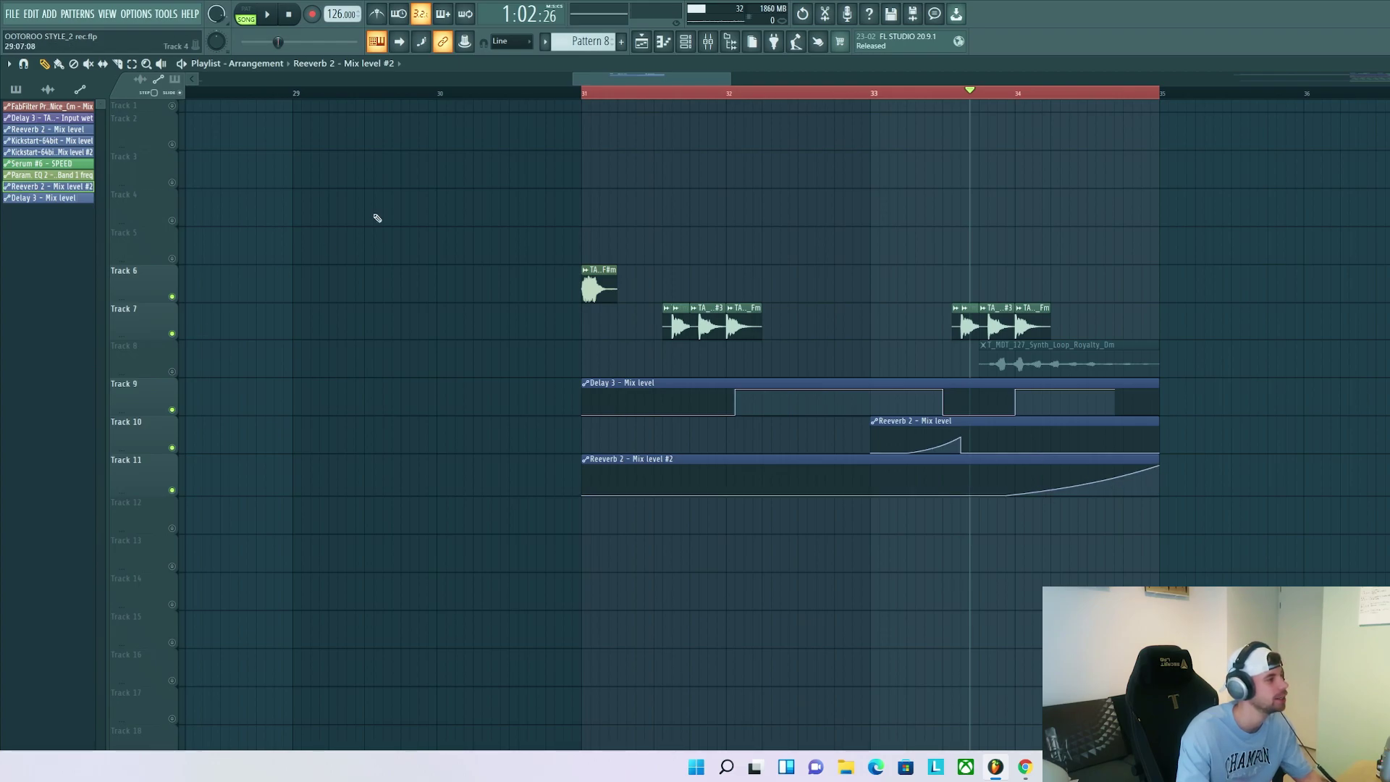
Step: Show and hide the mixer, then play the automated section from bar 31
left_click(719, 46)
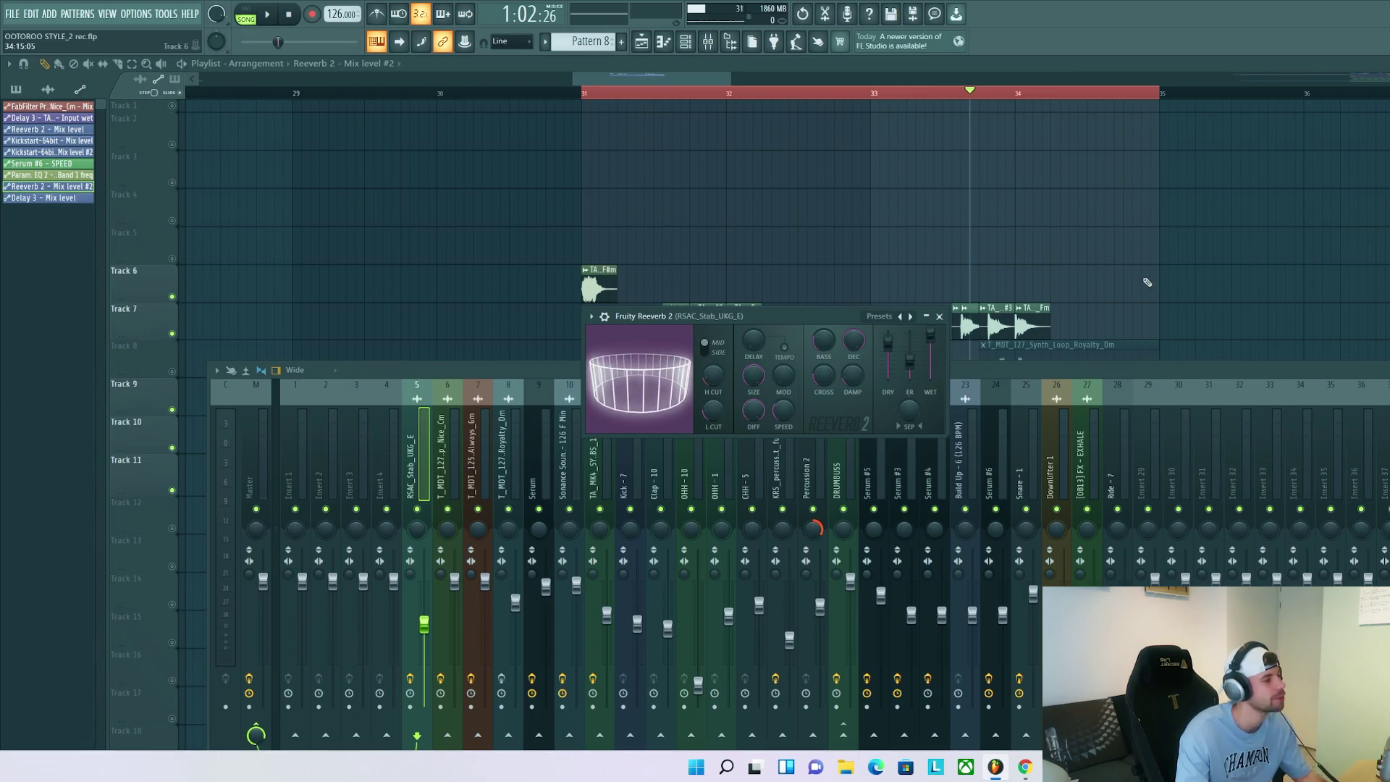
key("F5")
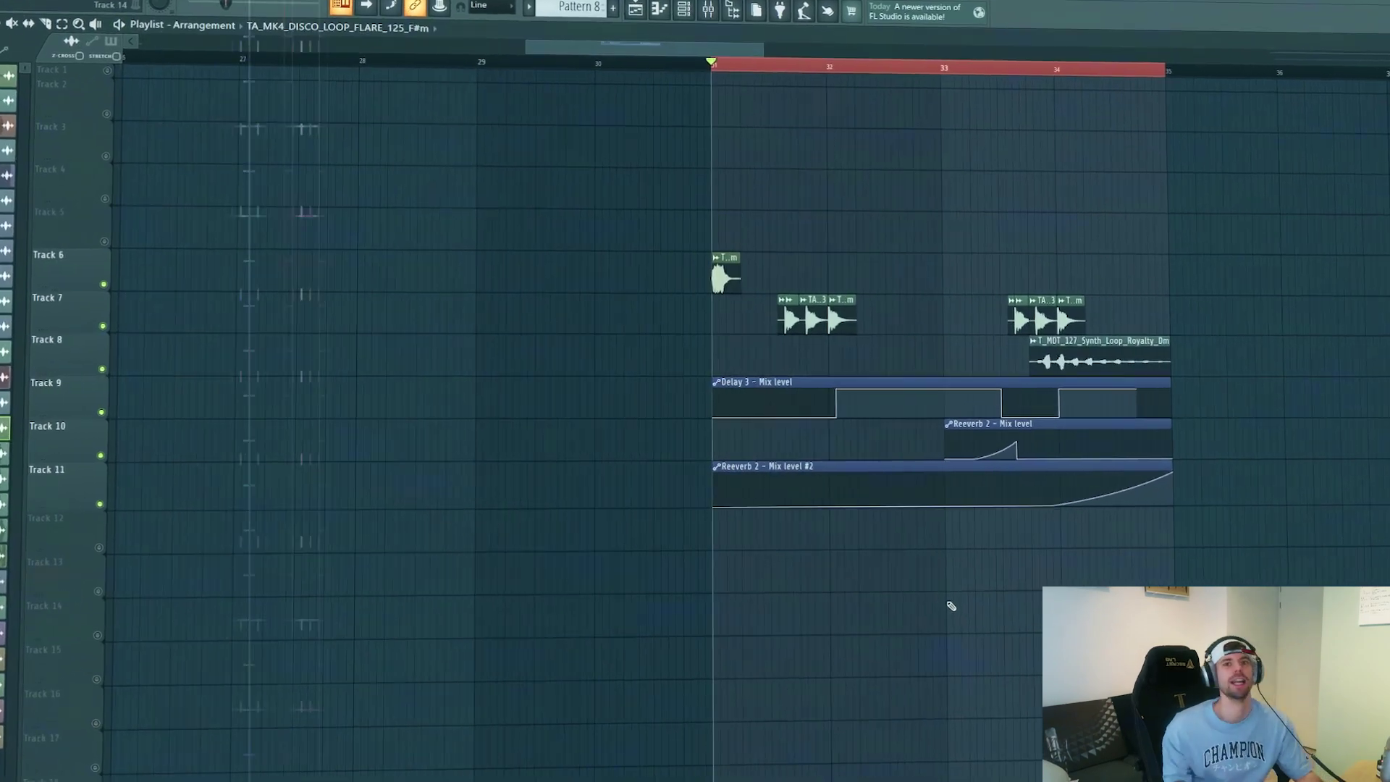
key("space")
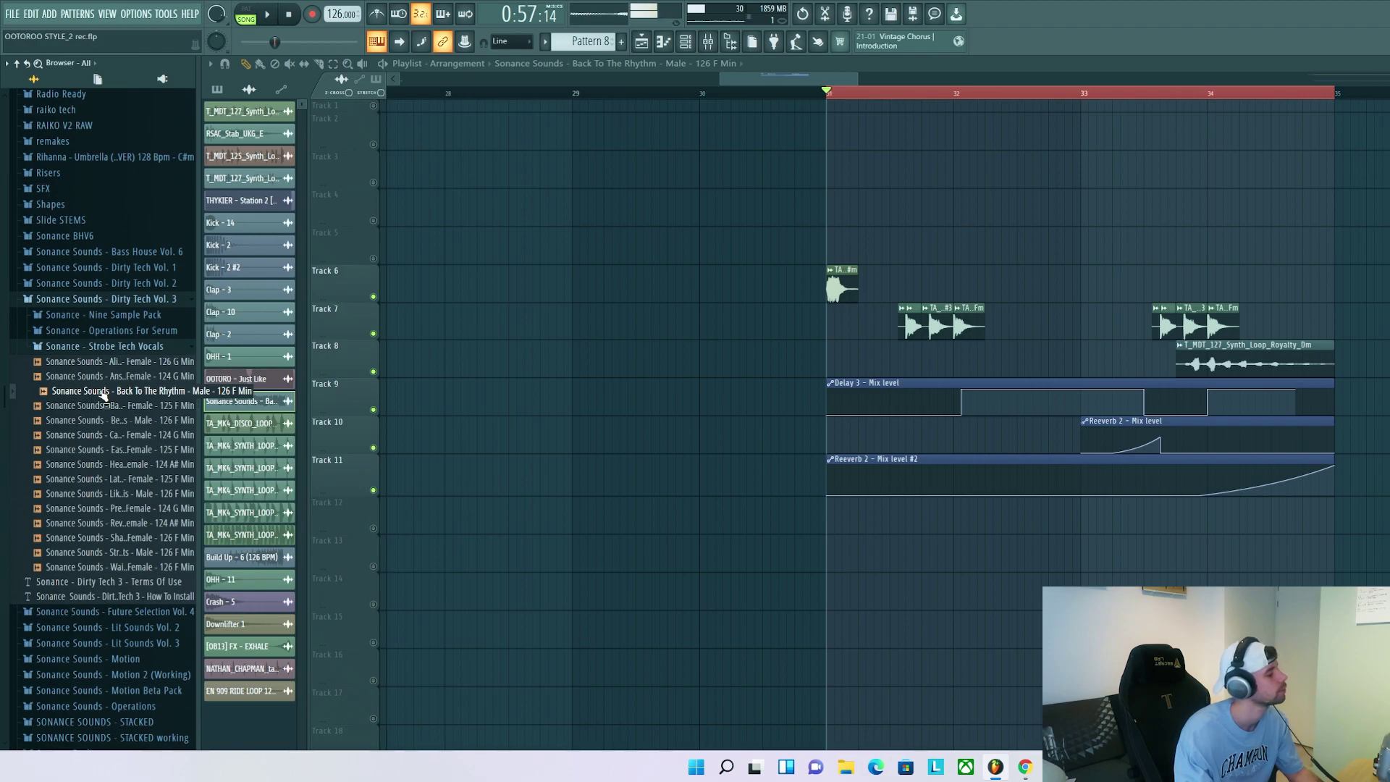
Step: Bring the Back To The Rhythm vocal onto Track 5, unmute it and audition it from bar 29
left_click_drag(99, 398, 647, 256)
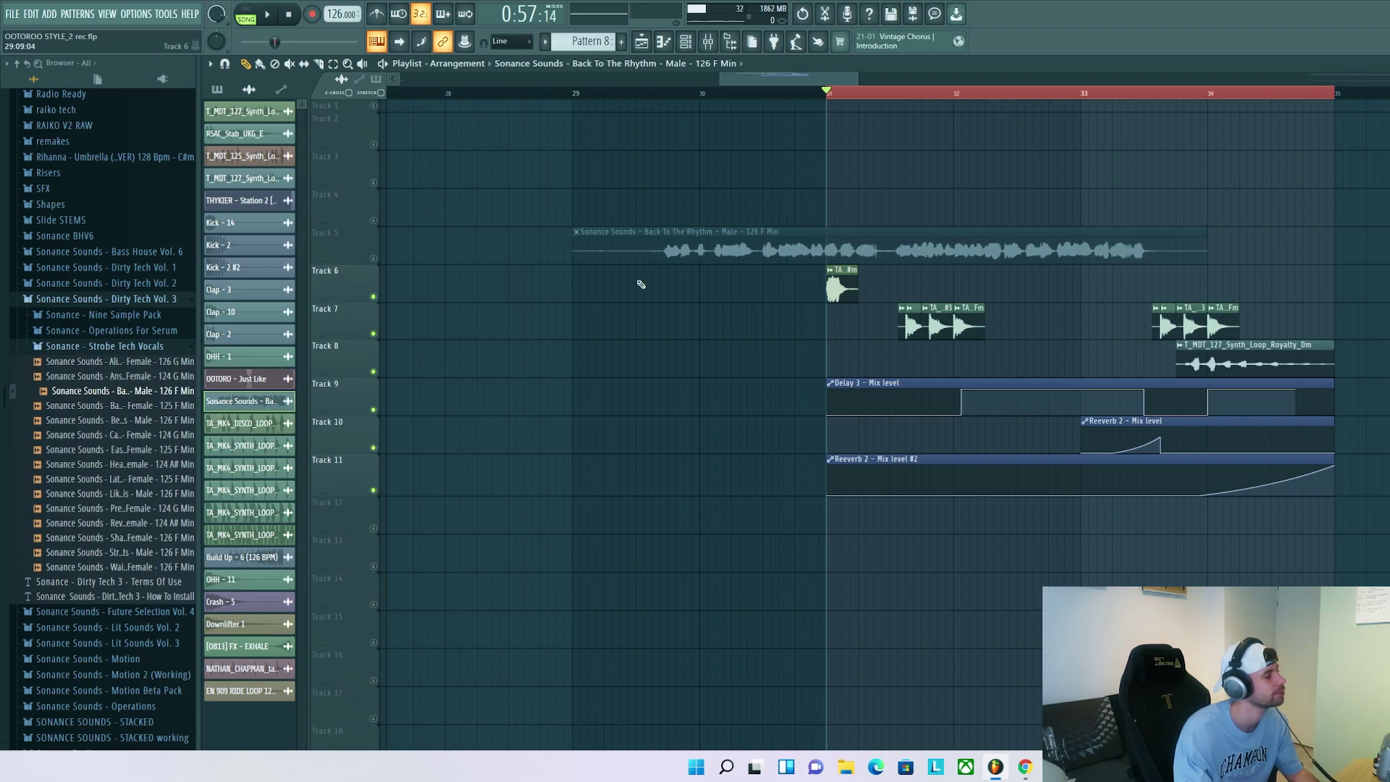
scroll(692, 92, "up", 2)
left_click(643, 92)
left_click(372, 258)
scroll(660, 92, "up", 2)
left_click(597, 92)
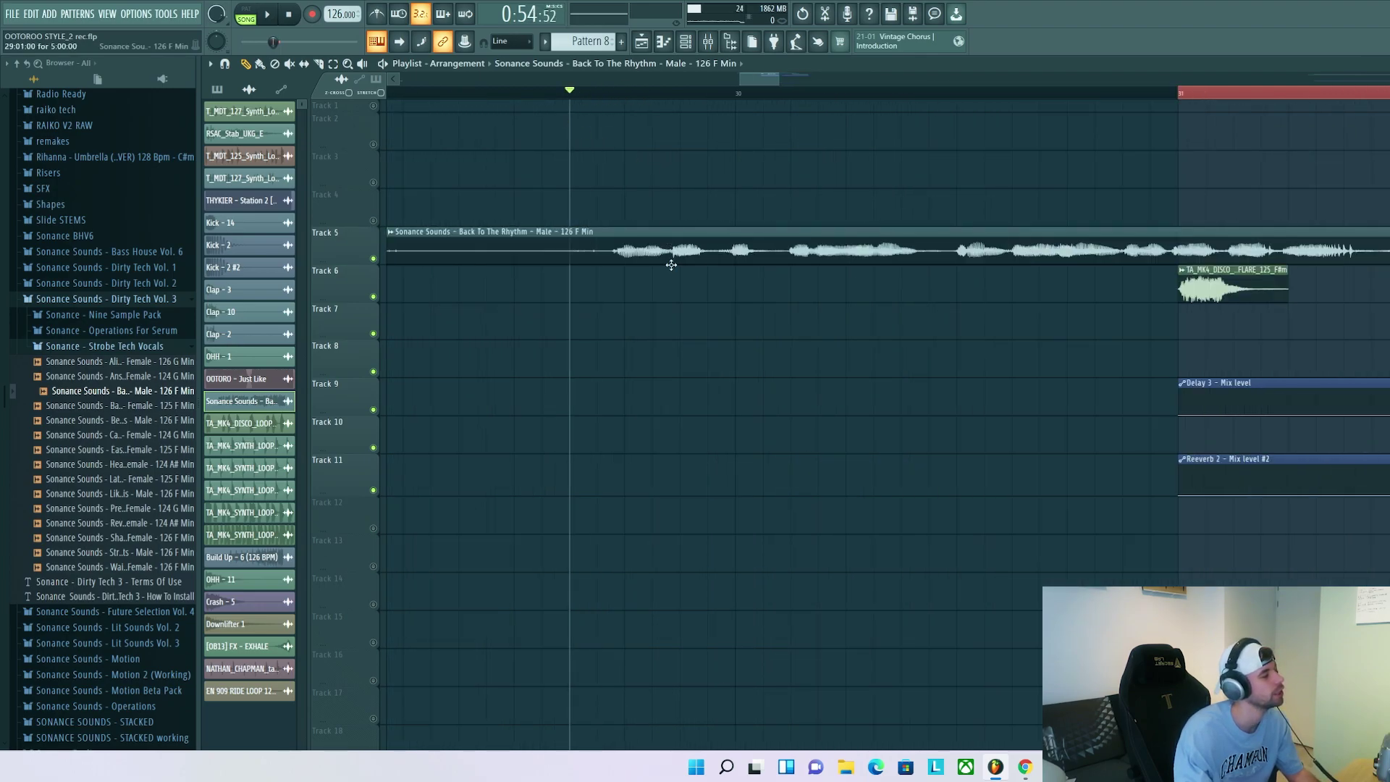
key("space")
key("space")
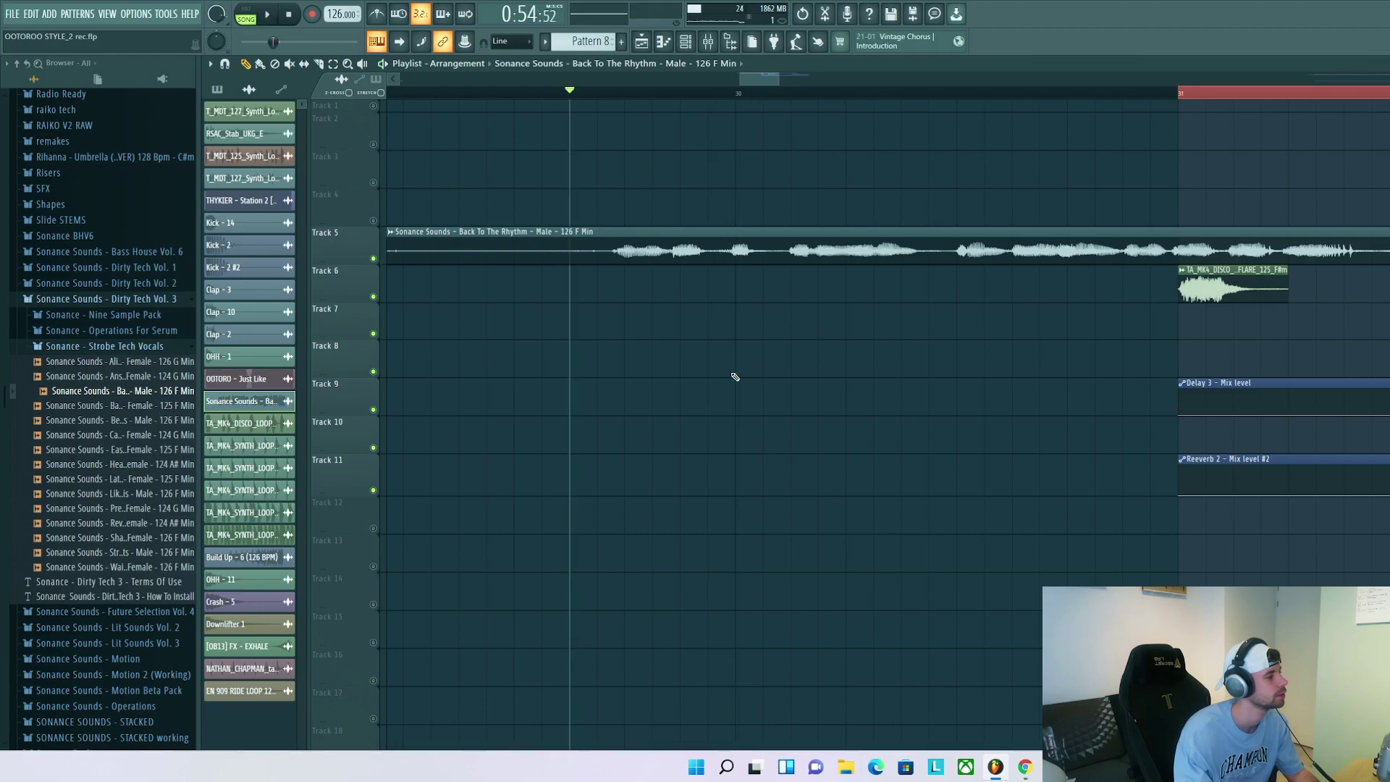
Step: Move two vocal slices up to Track 4 at bars 31 and 32 and audition them
left_click_drag(602, 248, 905, 215)
scroll(1093, 221, "down", 2)
scroll(875, 215, "up", 2)
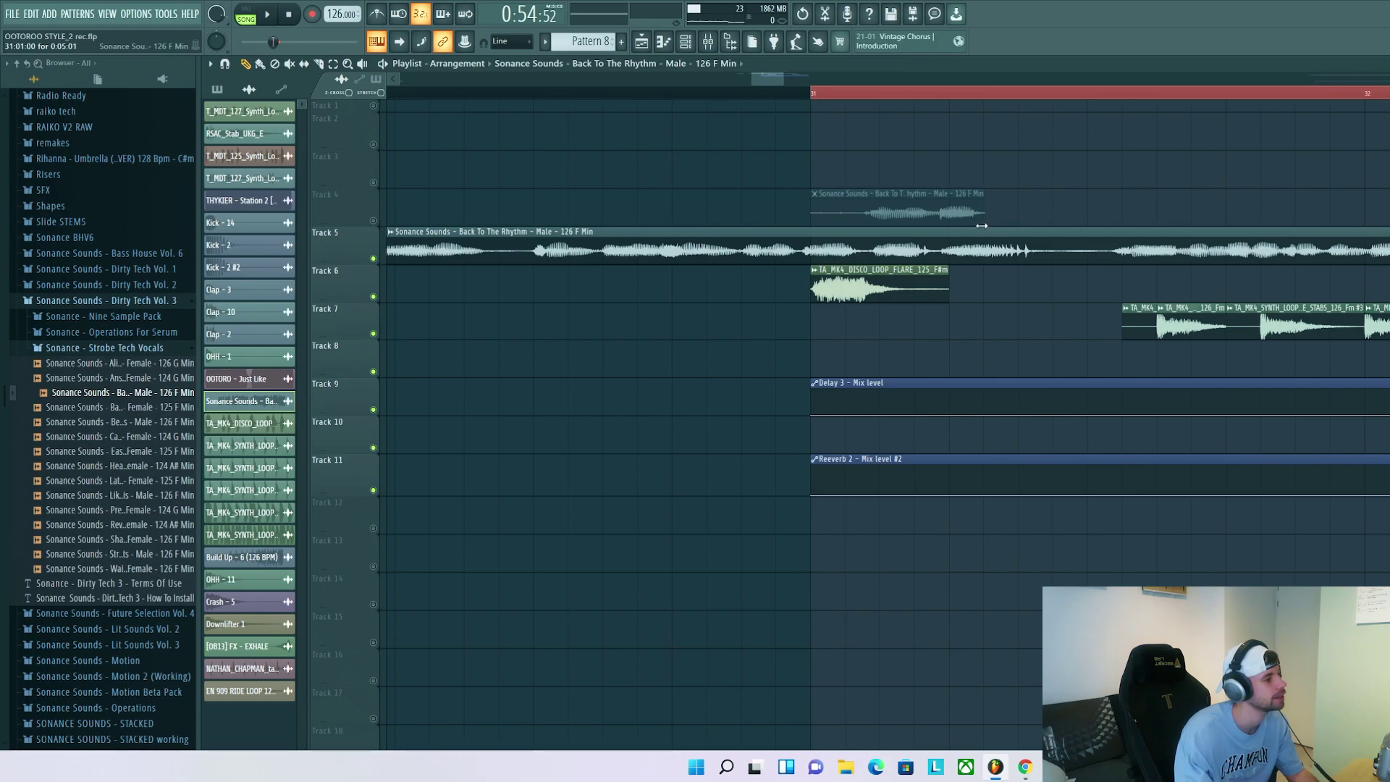
left_click_drag(982, 226, 983, 226)
scroll(840, 225, "down", 2)
key("space")
key("space")
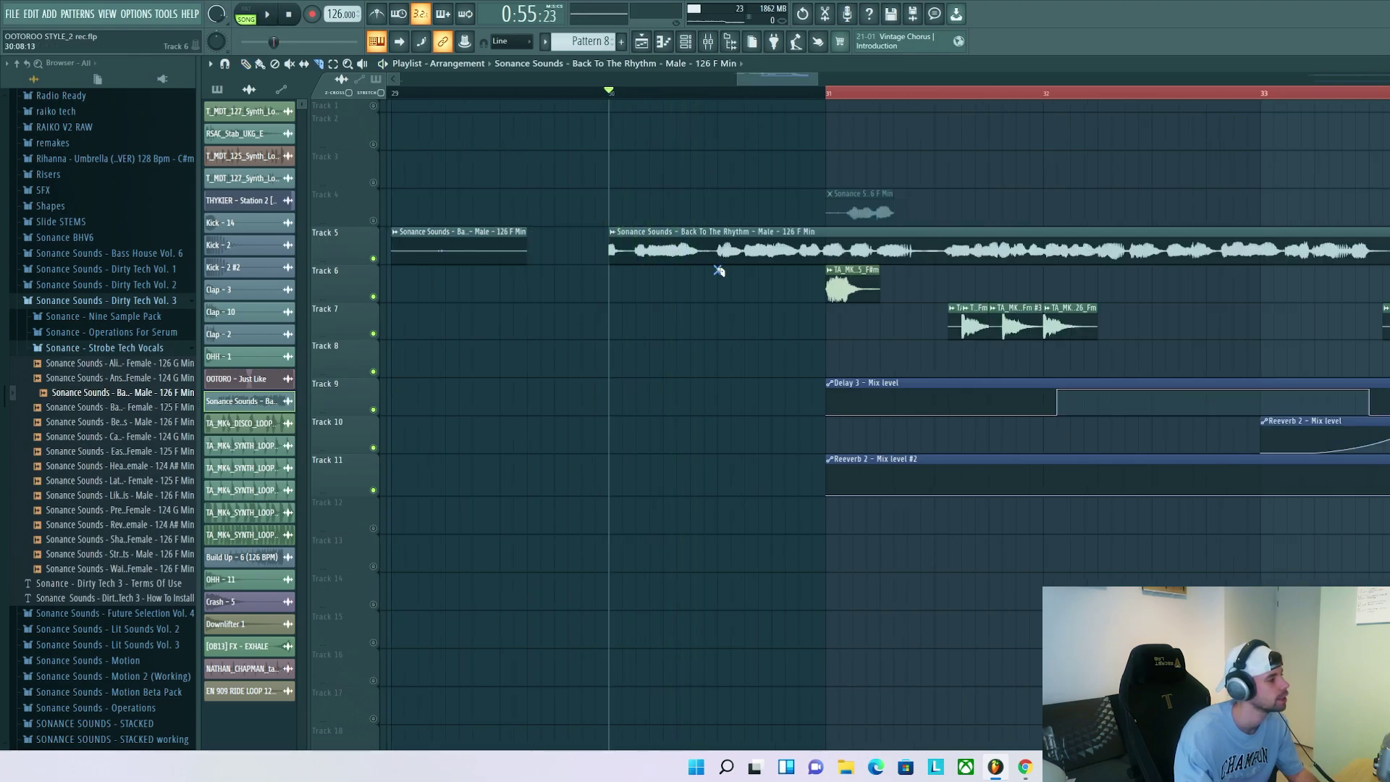
left_click_drag(643, 236, 1064, 197)
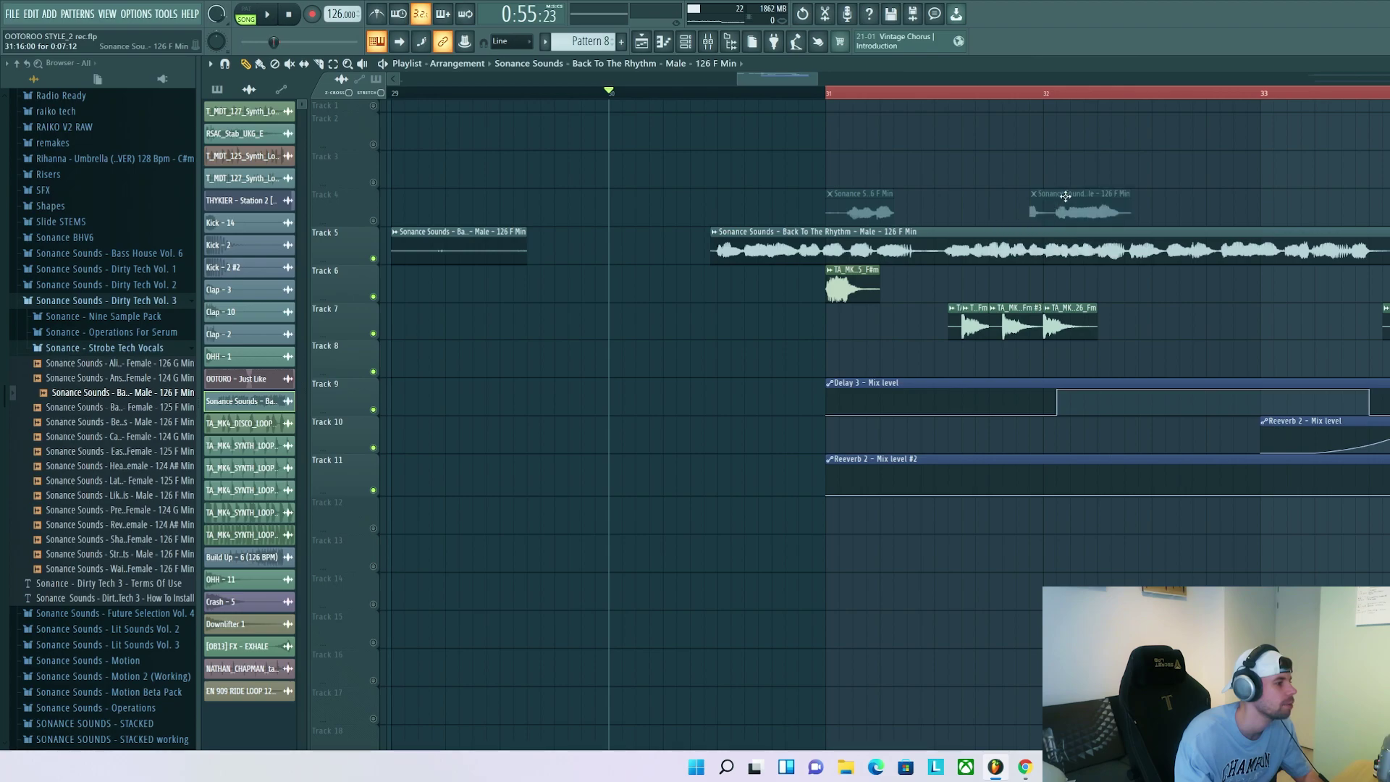
Step: Move the long vocal clip down to Track 13, solo it and audition it
left_click_drag(1380, 239, 1178, 536)
right_click(374, 566)
key("space")
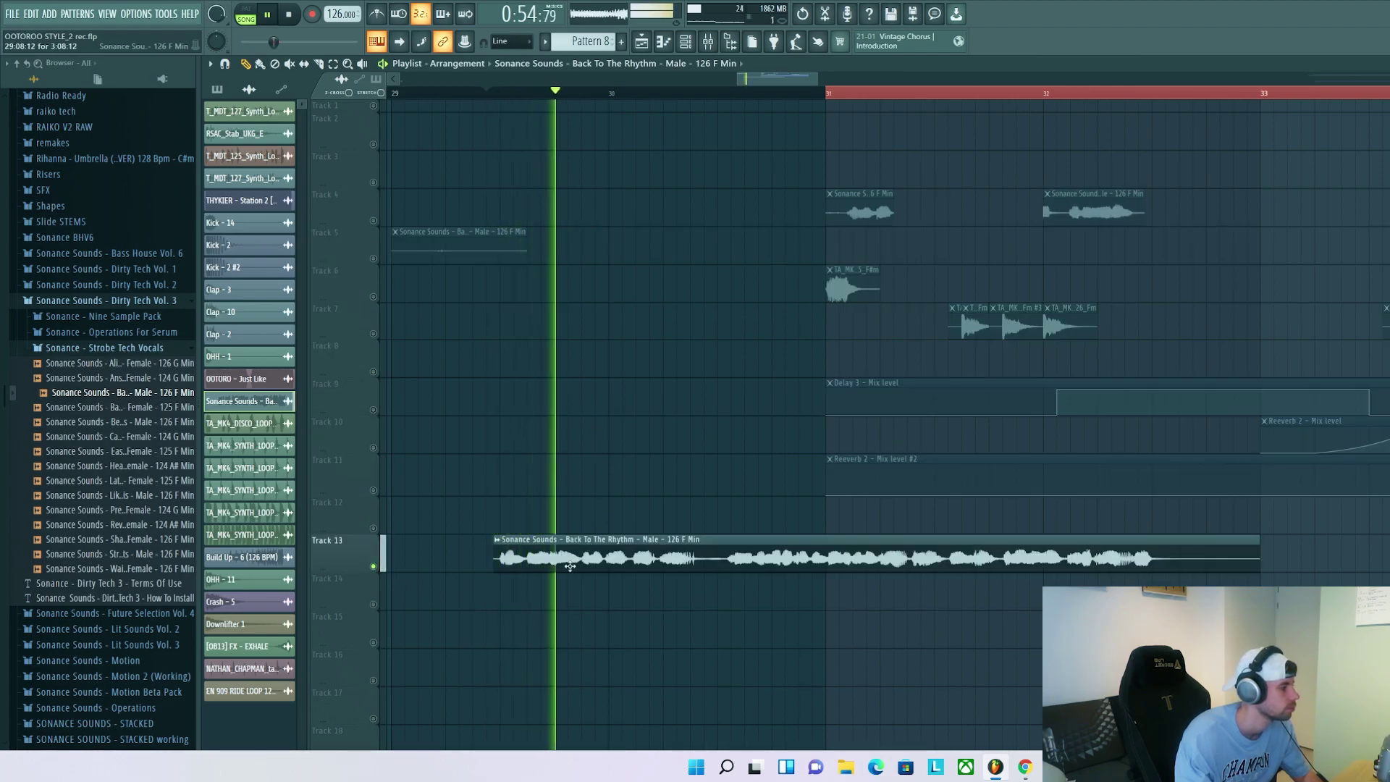
key("space")
left_click(609, 93)
key("space")
key("space")
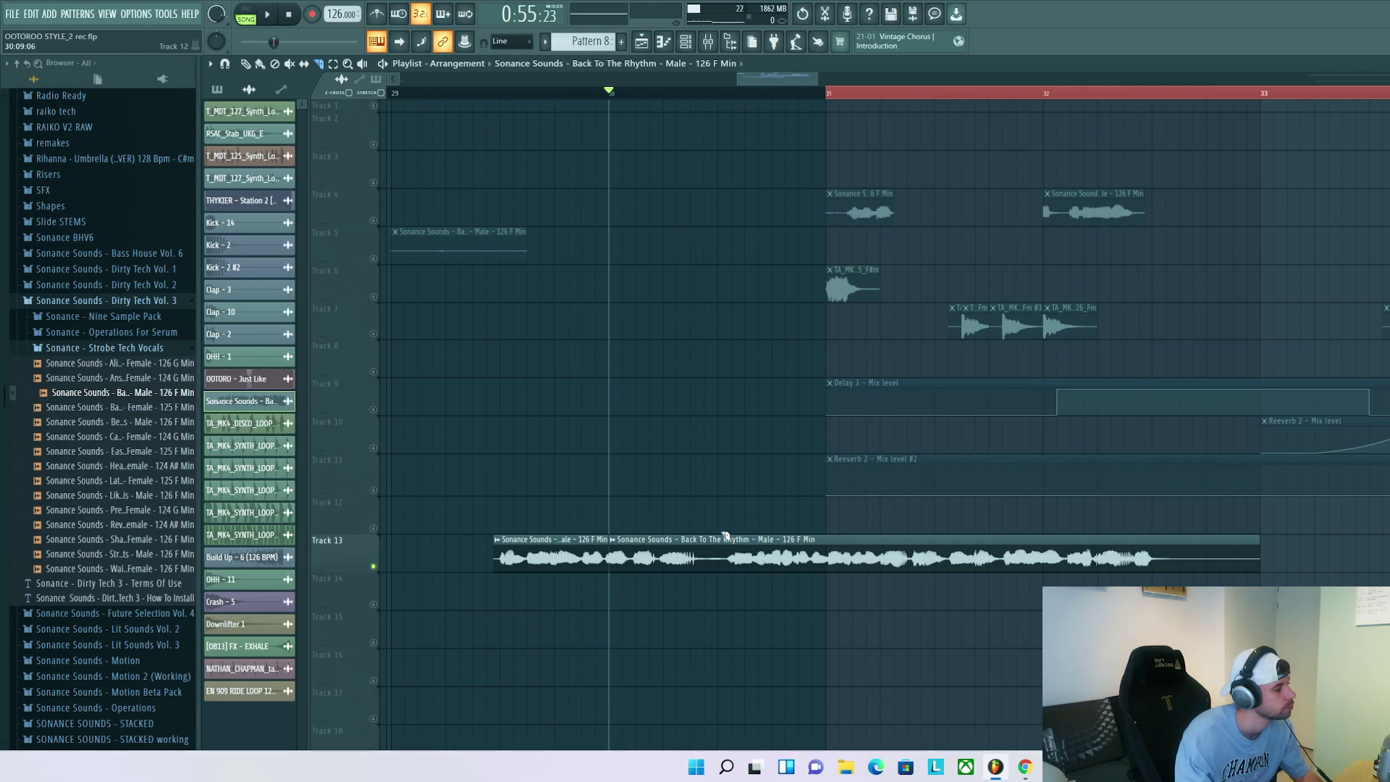
Step: Delete the middle and last Track 13 vocal slices, unmute Track 4, and play from bar 31
right_click(656, 553)
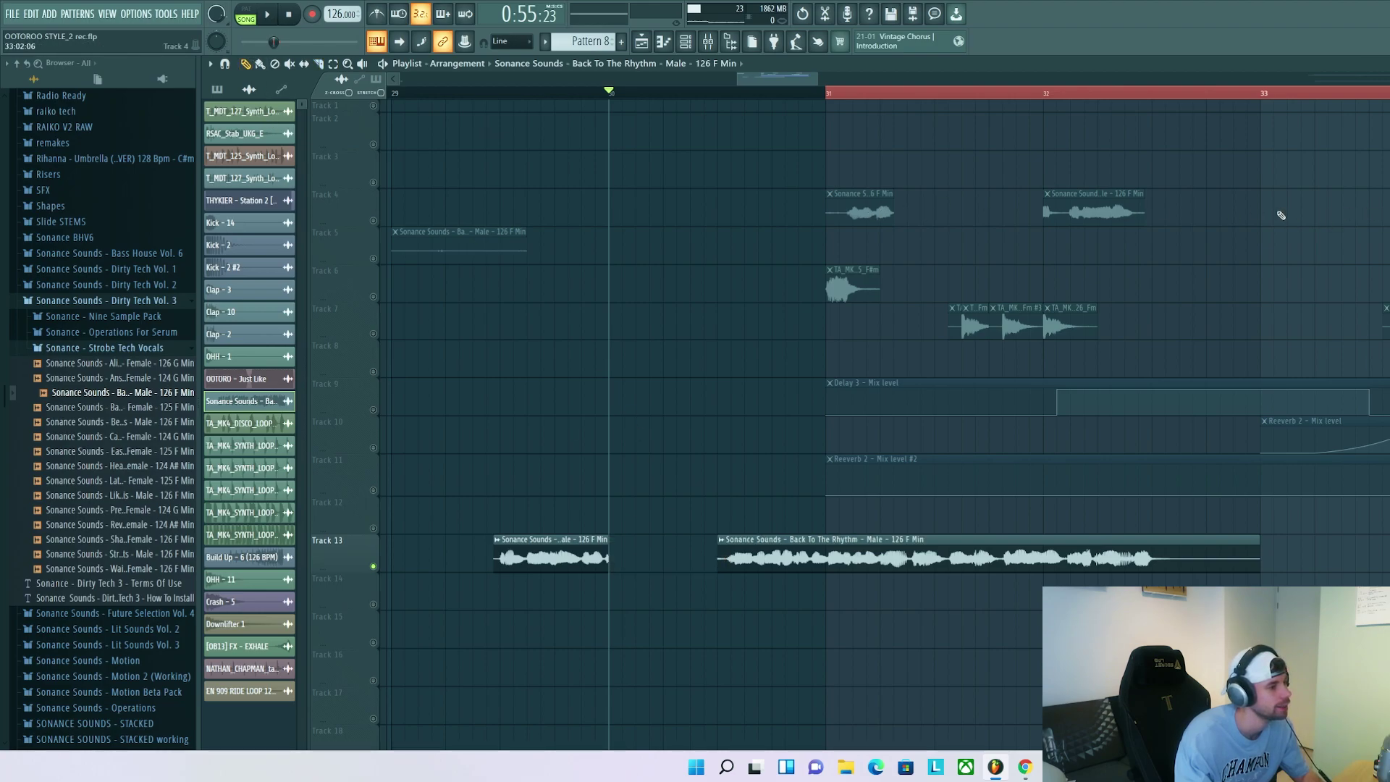
scroll(1259, 207, "down", 3)
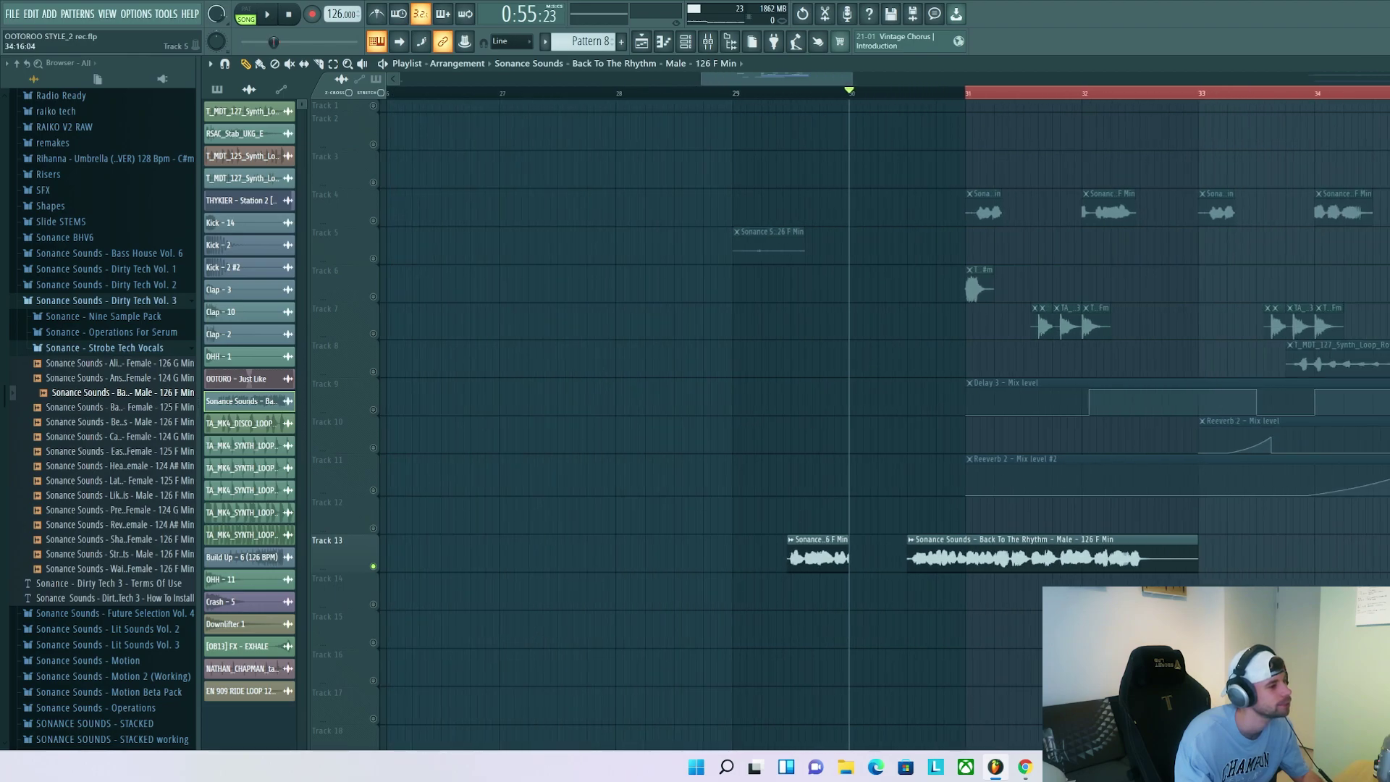
scroll(477, 202, "up", 2)
left_click(373, 220)
right_click(967, 565)
key("space")
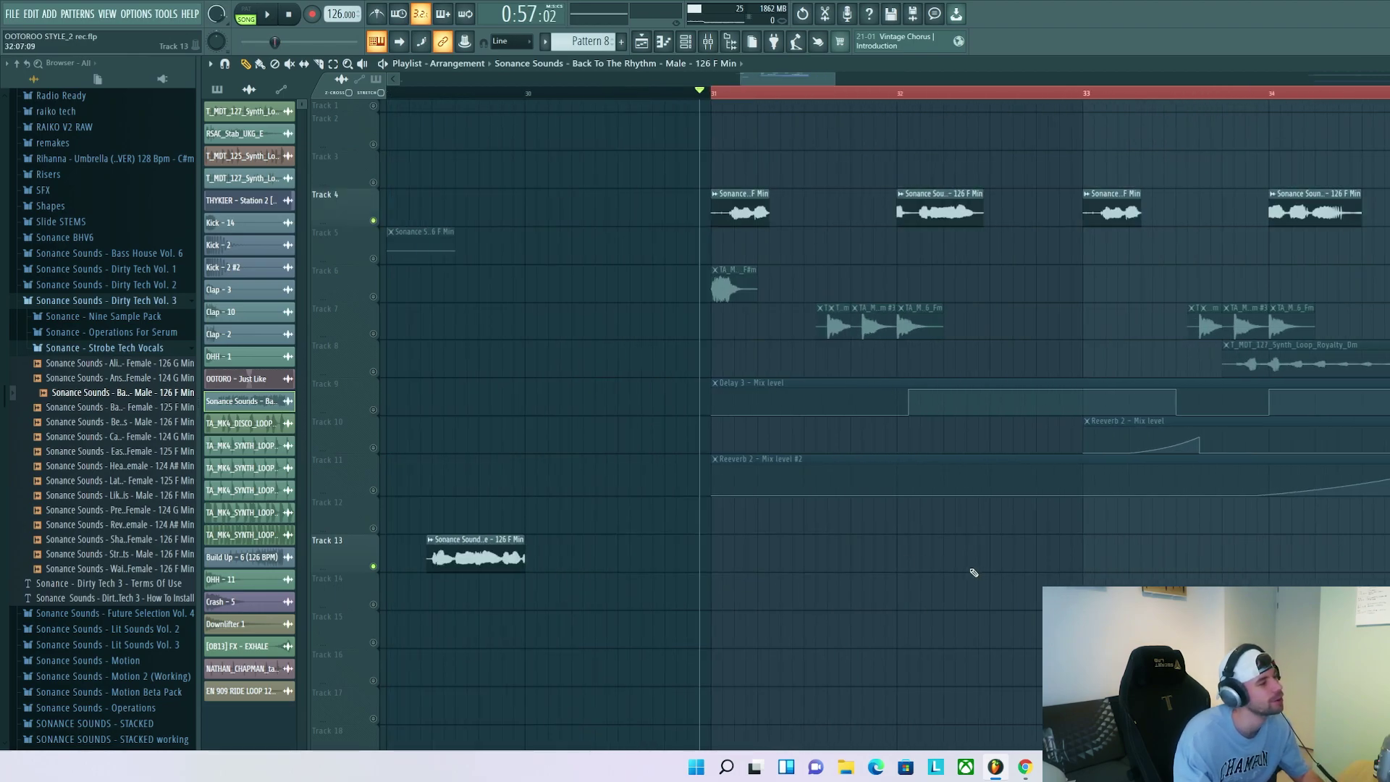
key("space")
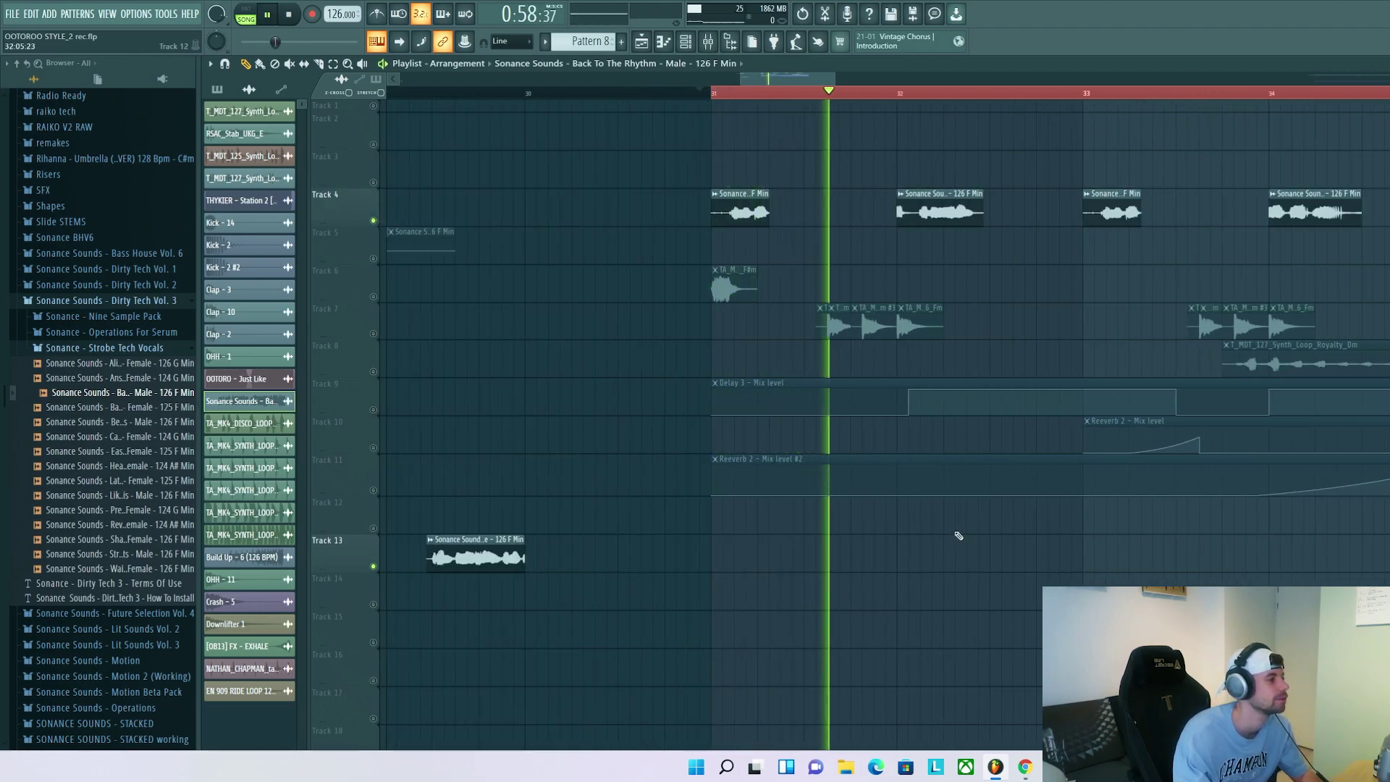
key("space")
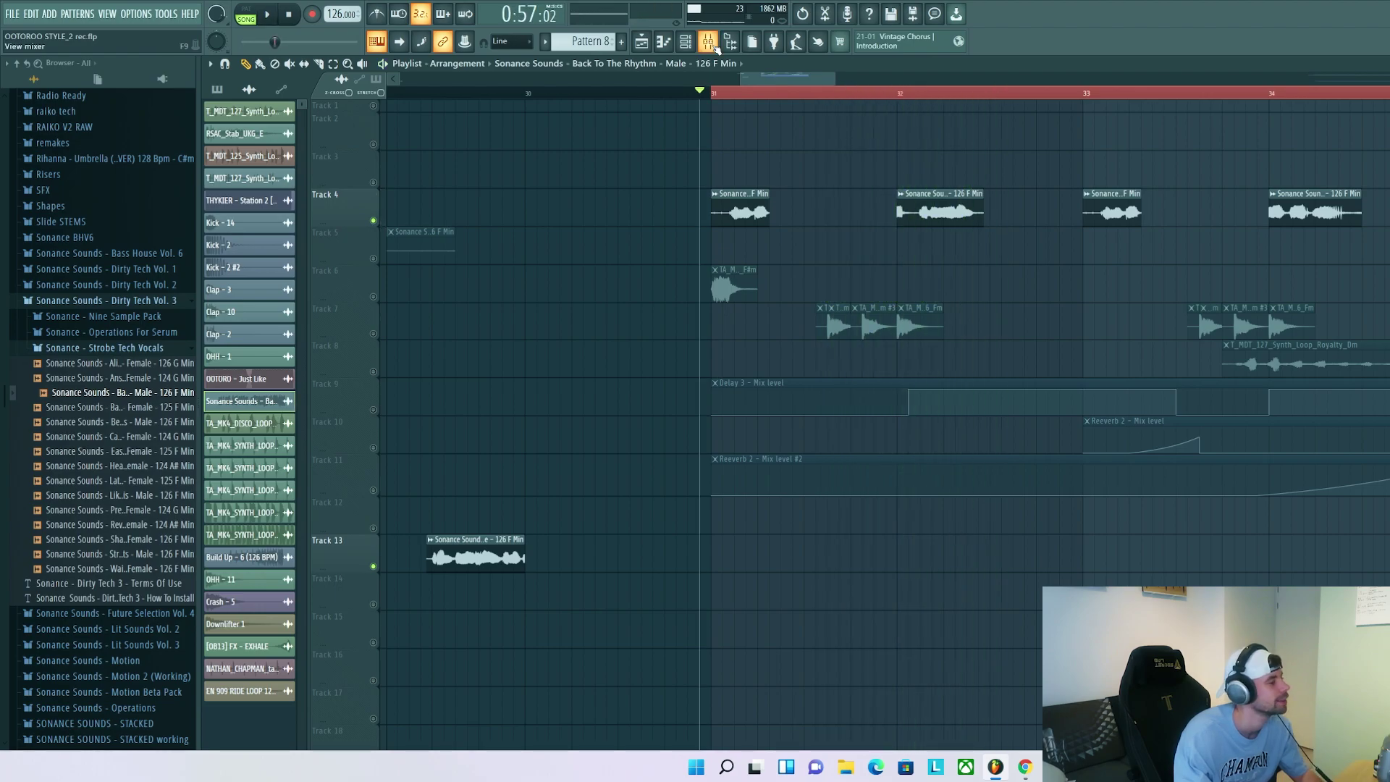
Step: Open the mixer and audition the vocal's Little AlterBoy pitch effect
left_click(715, 45)
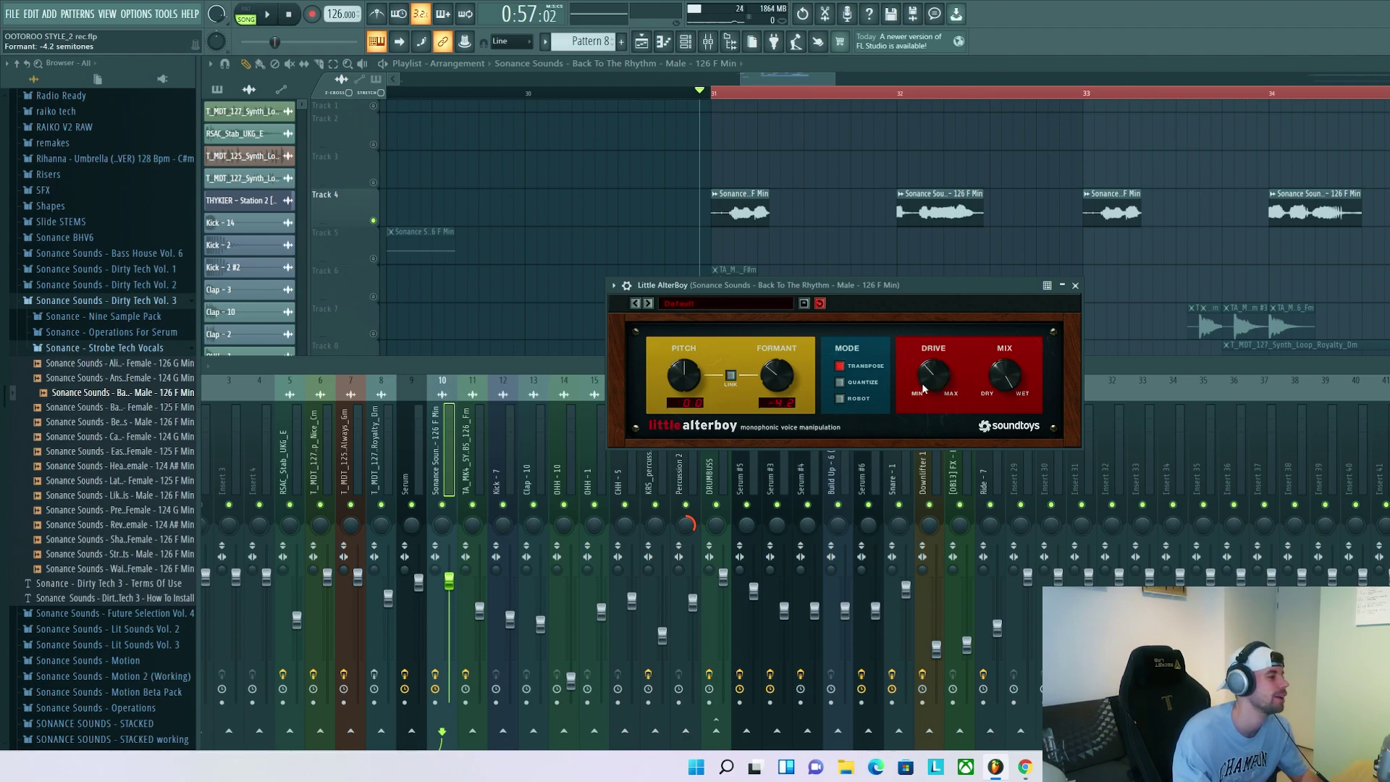
left_click_drag(853, 285, 865, 304)
key("space")
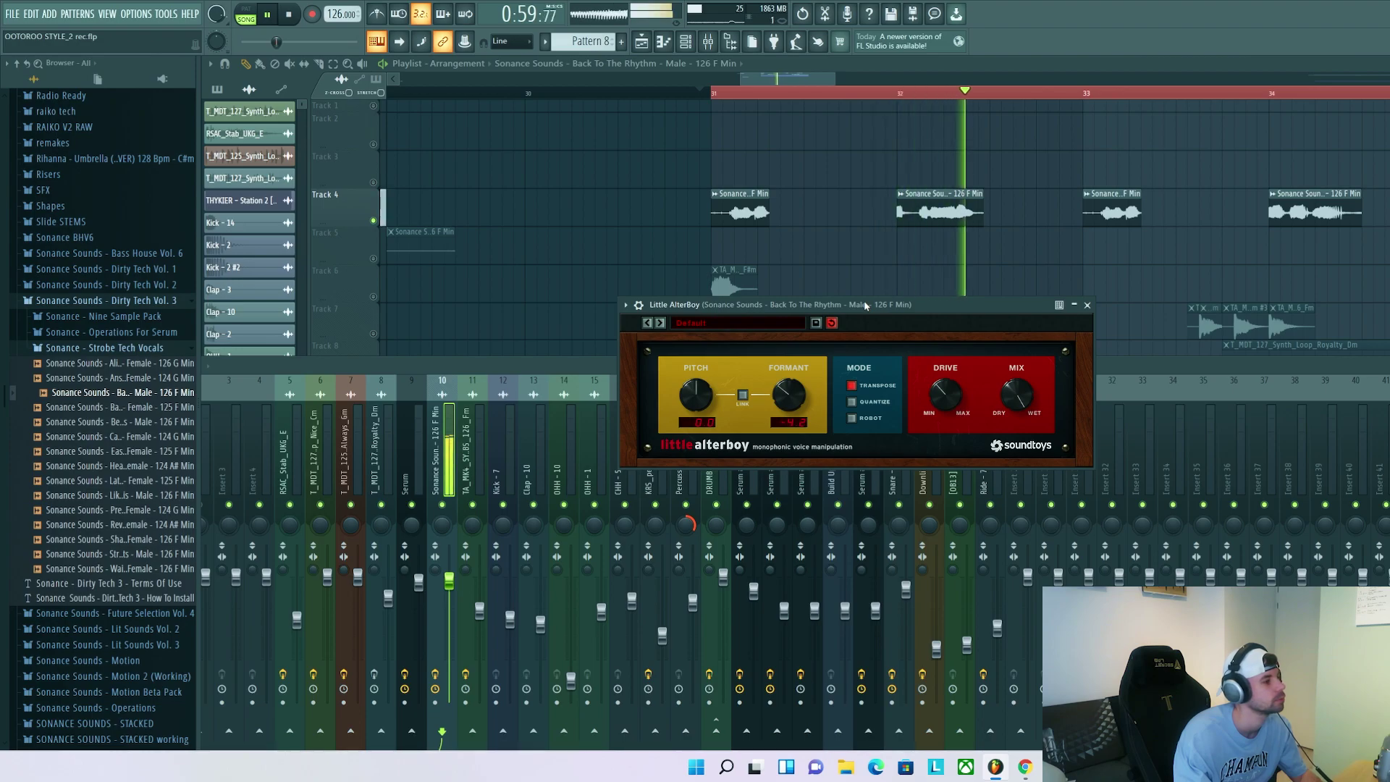
key("space")
Step: Review the vocal's Pro-R reverb, Pro-Q 3 EQ and H-Delay while playing the chain
left_click(557, 285)
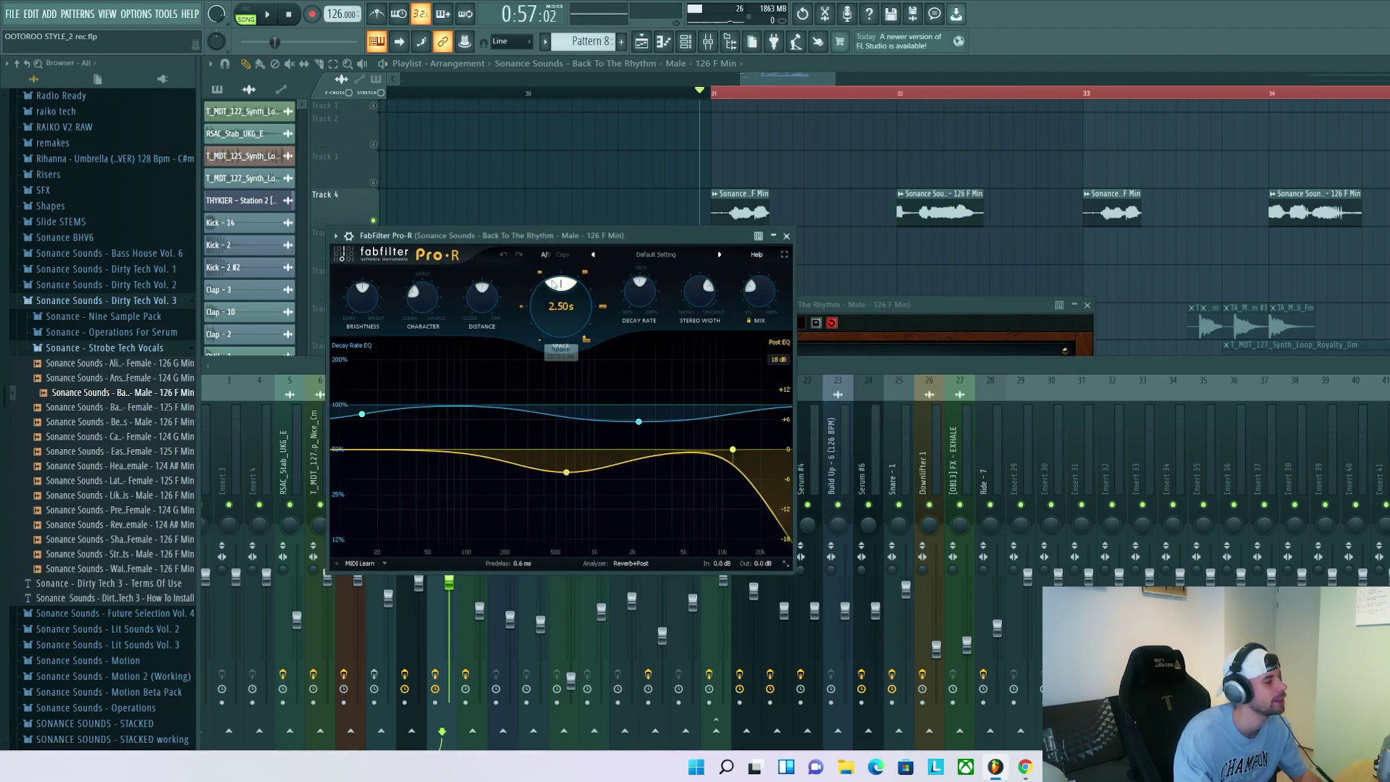
left_click_drag(541, 243, 911, 267)
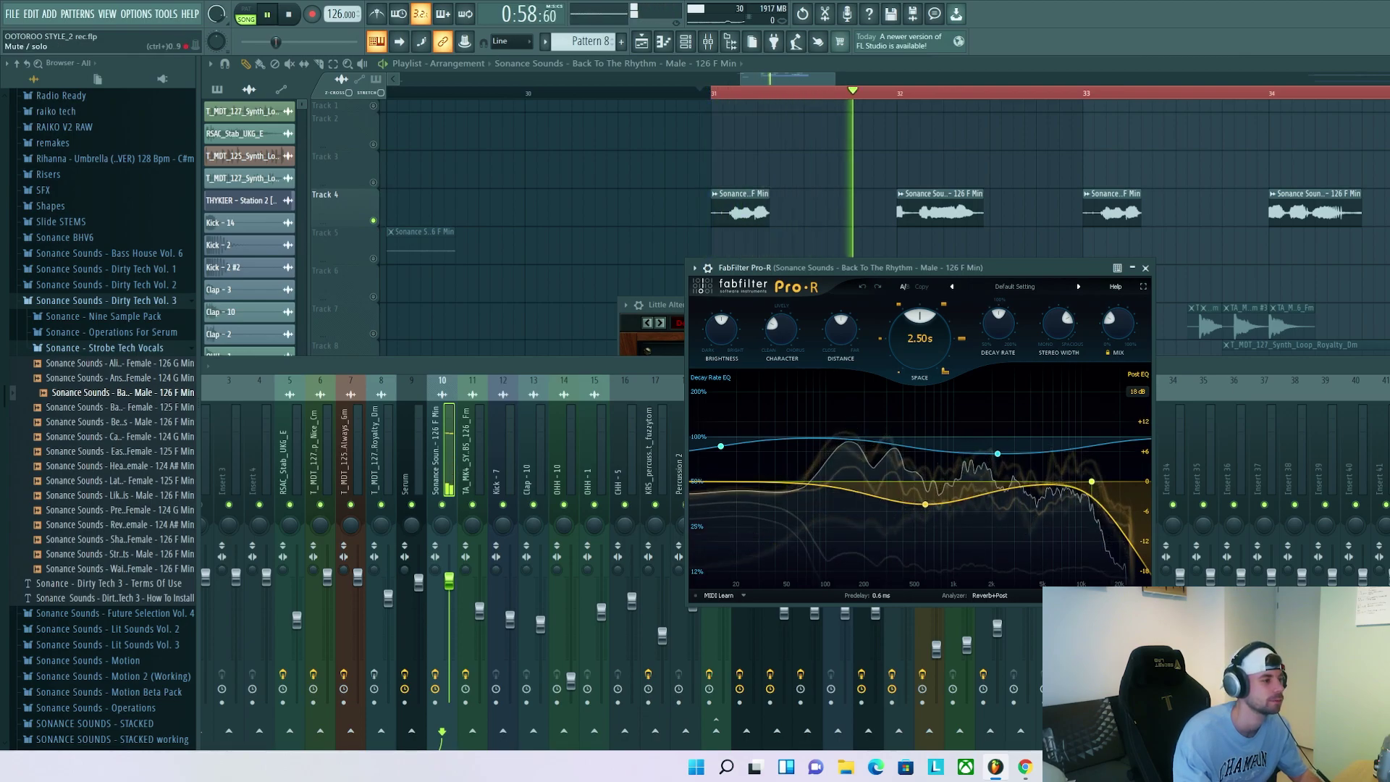
key("F9")
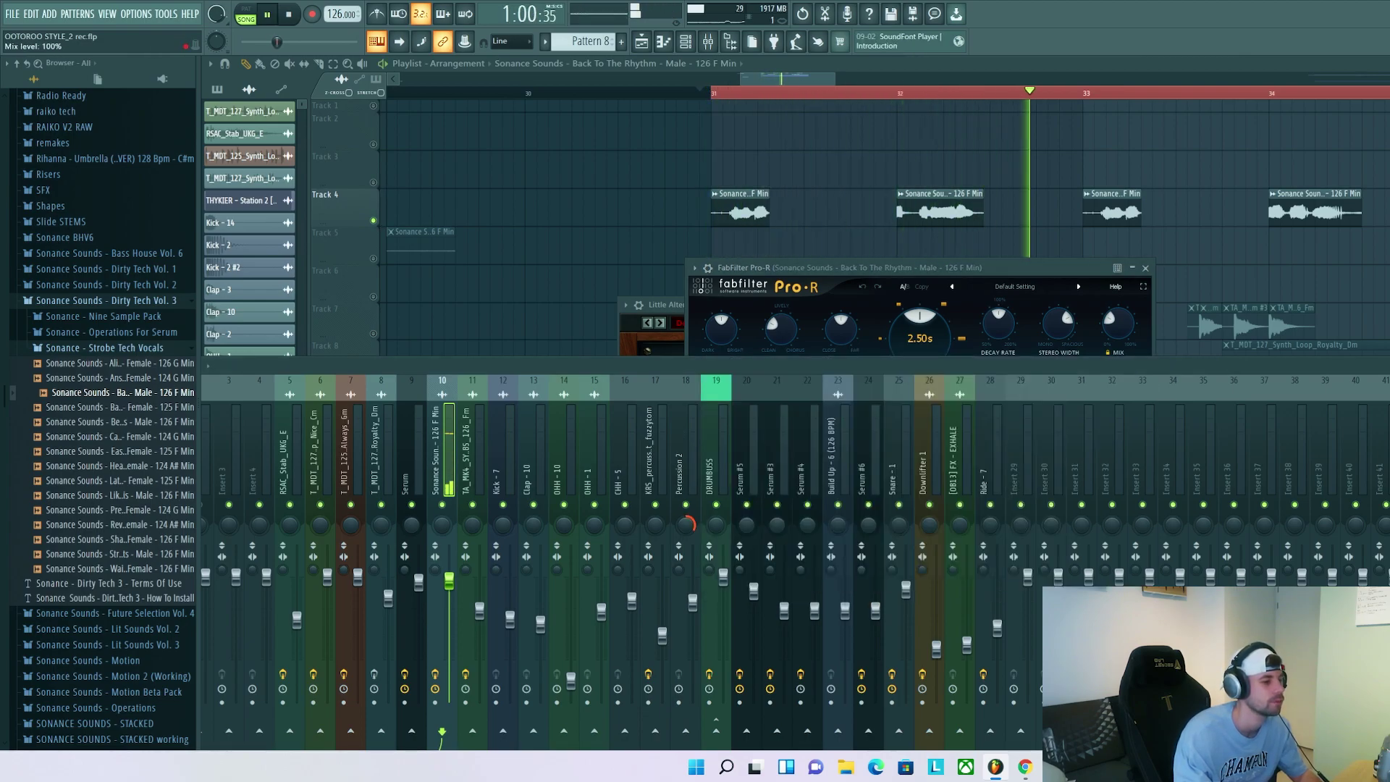
left_click_drag(543, 115, 811, 231)
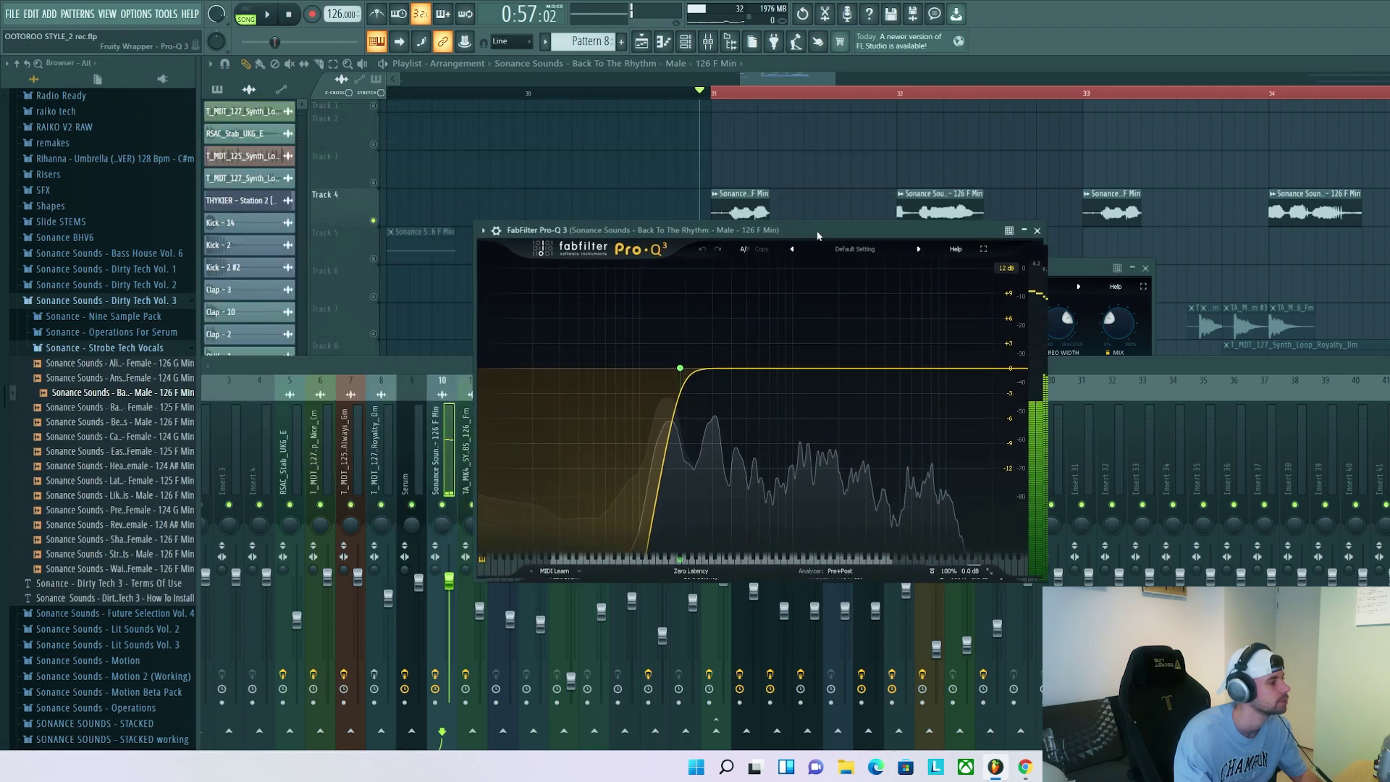
key("space")
key("space")
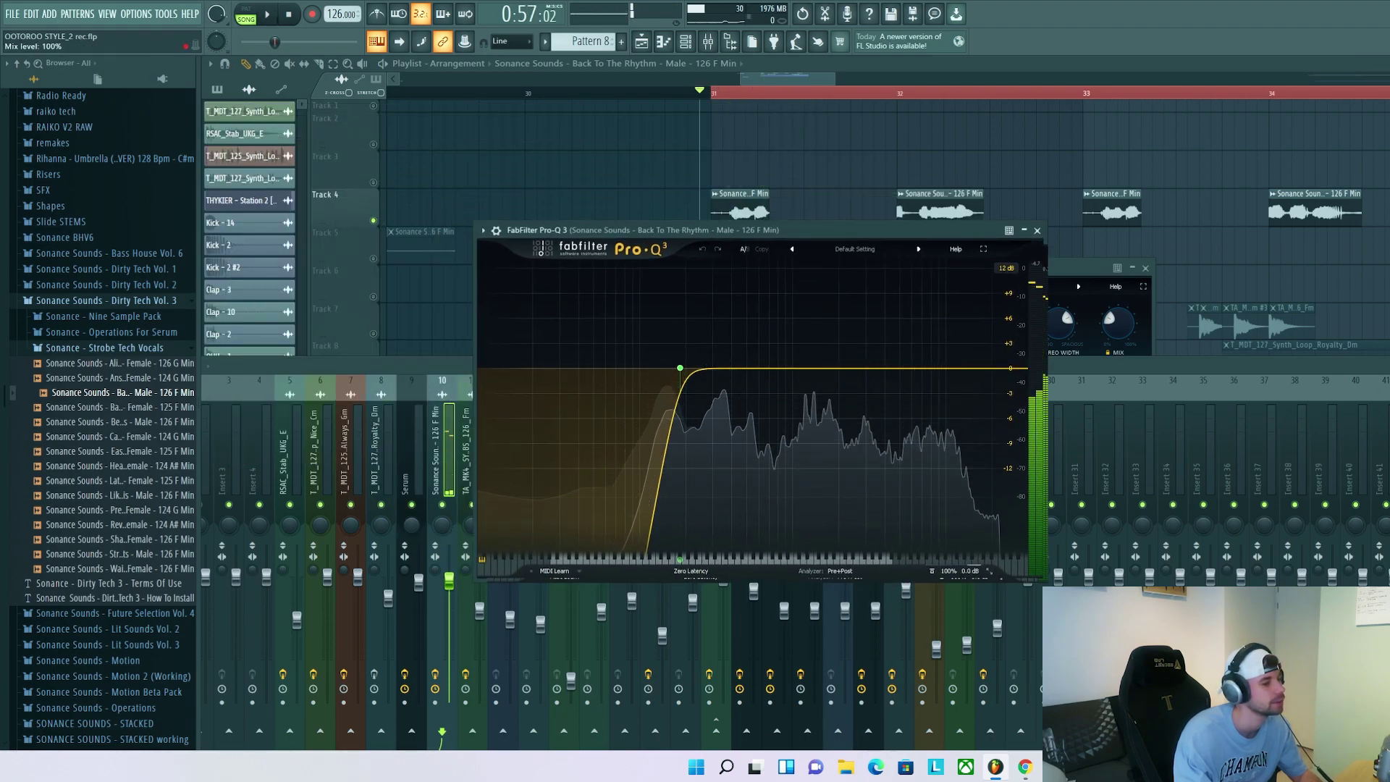
left_click_drag(506, 130, 1011, 242)
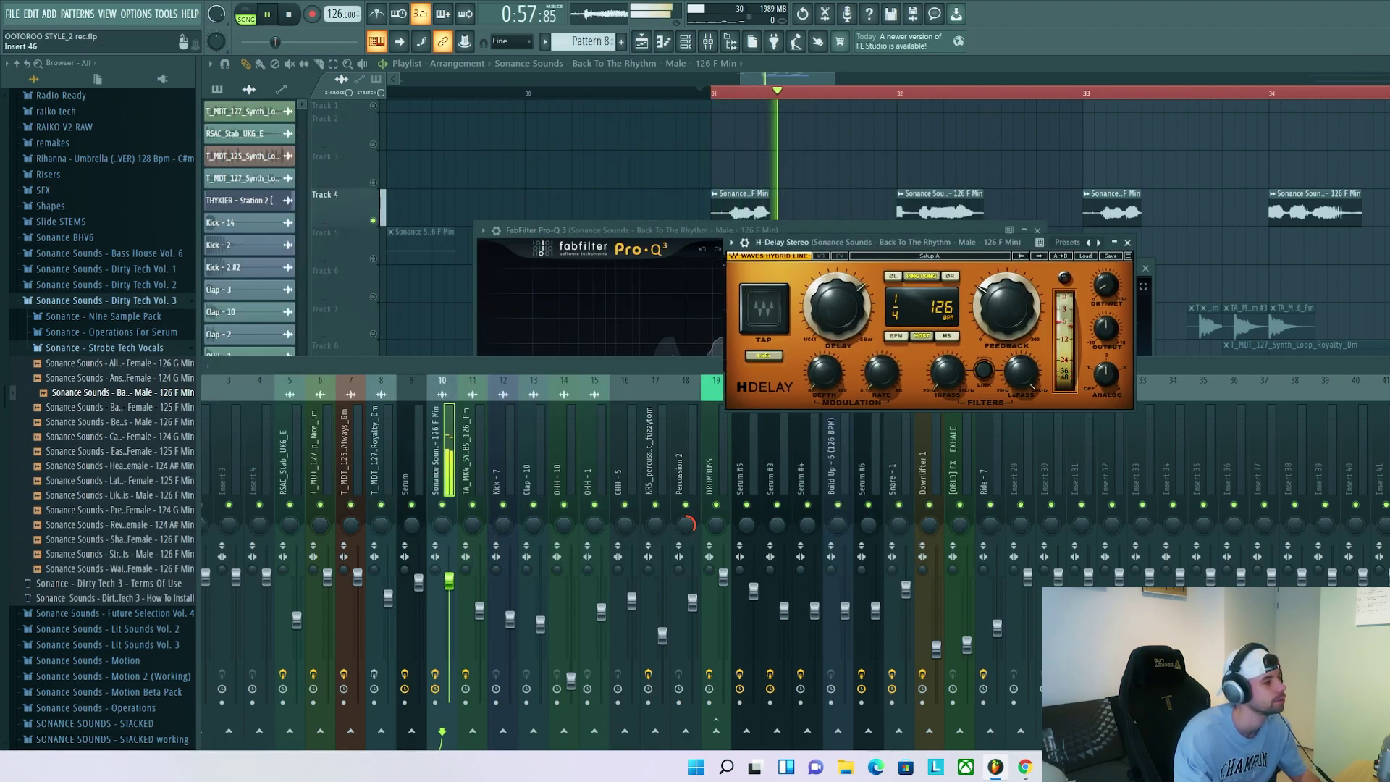
key("space")
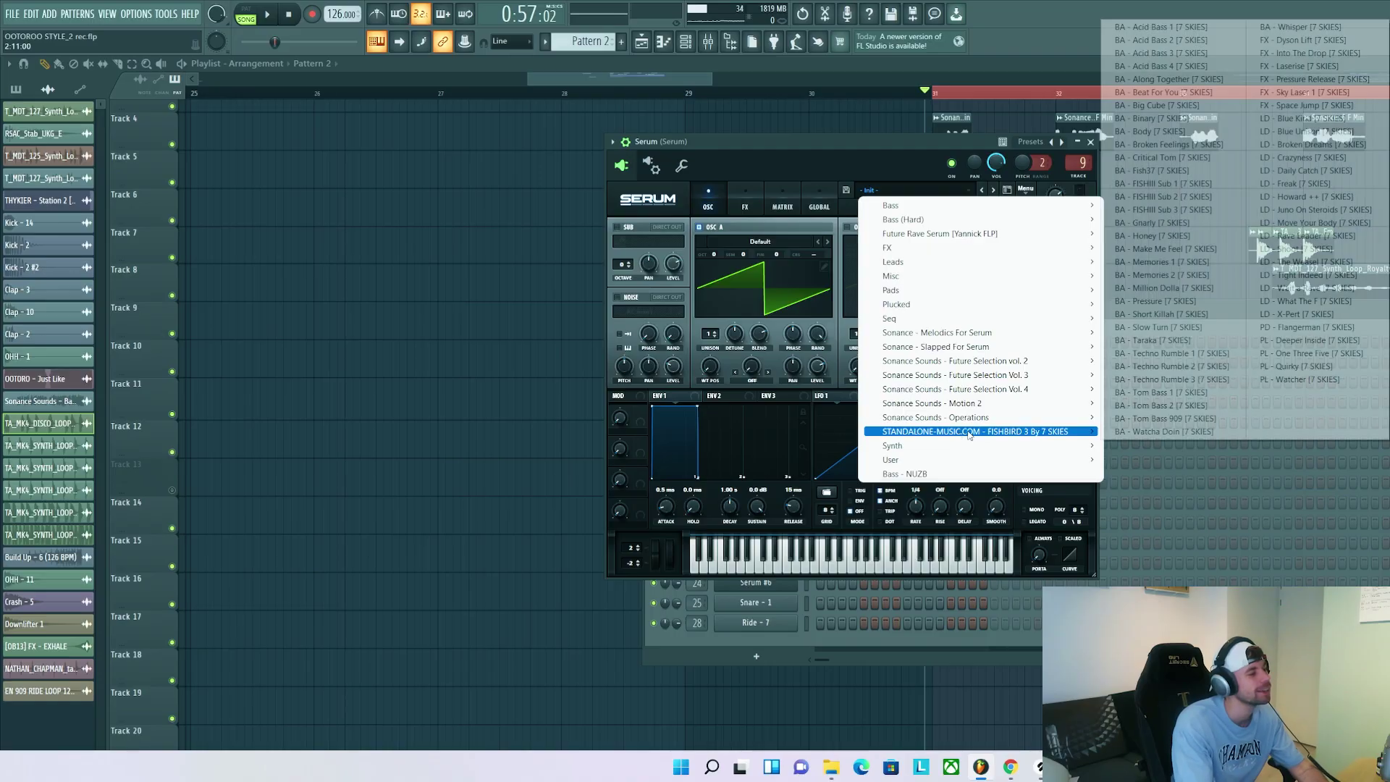
Step: Load the BS - Sleep preset into Serum and place a first F4 note in its piano roll
mouse_move(1016, 408)
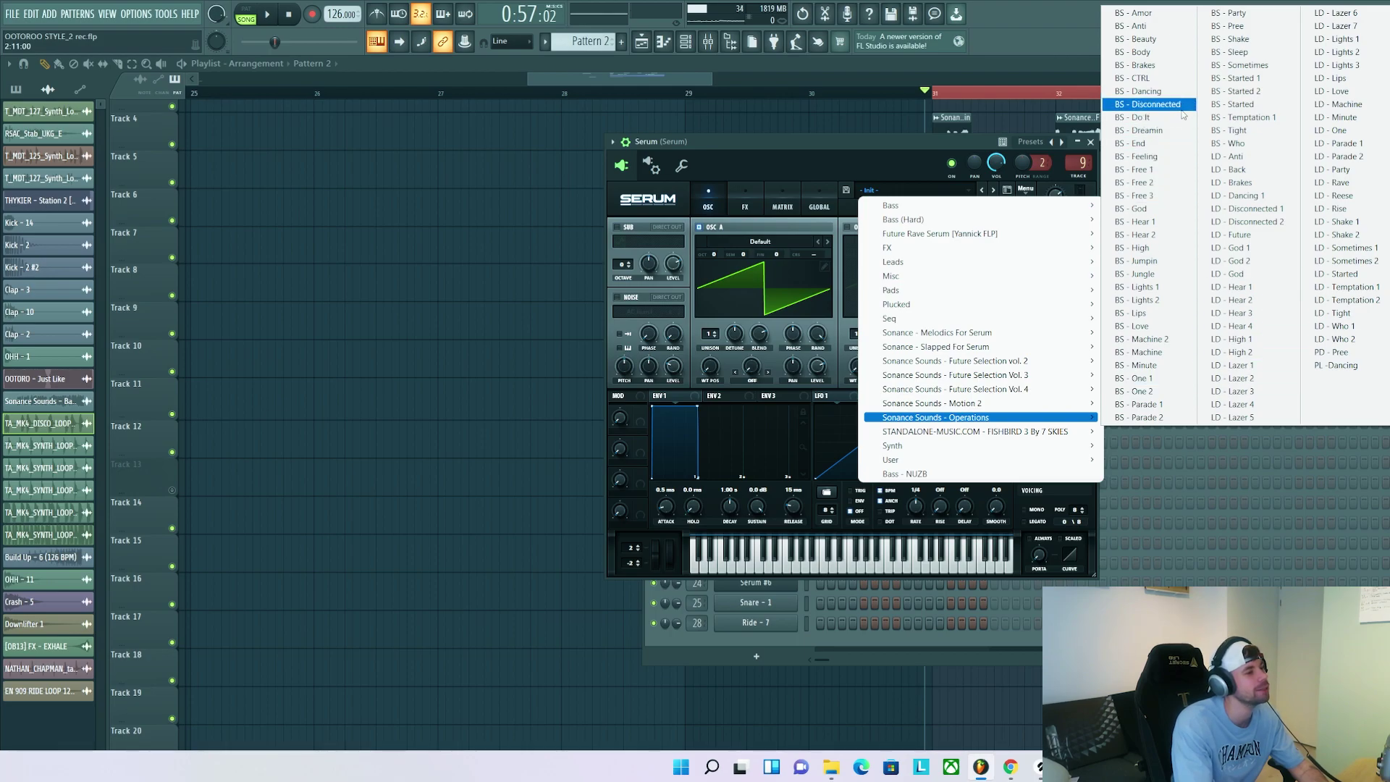
left_click(1270, 52)
left_click_drag(807, 147, 971, 136)
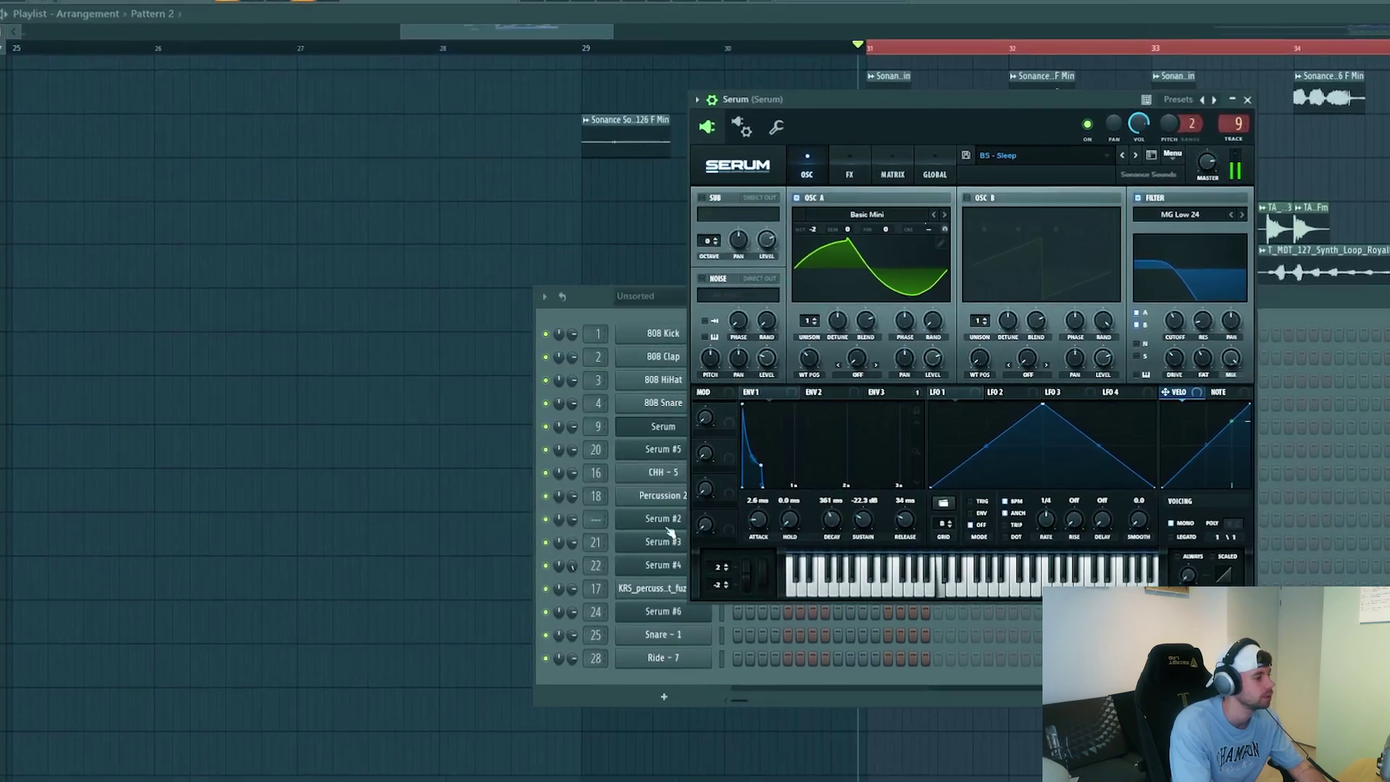
right_click(658, 426)
left_click(701, 430)
left_click_drag(82, 493, 6, 458)
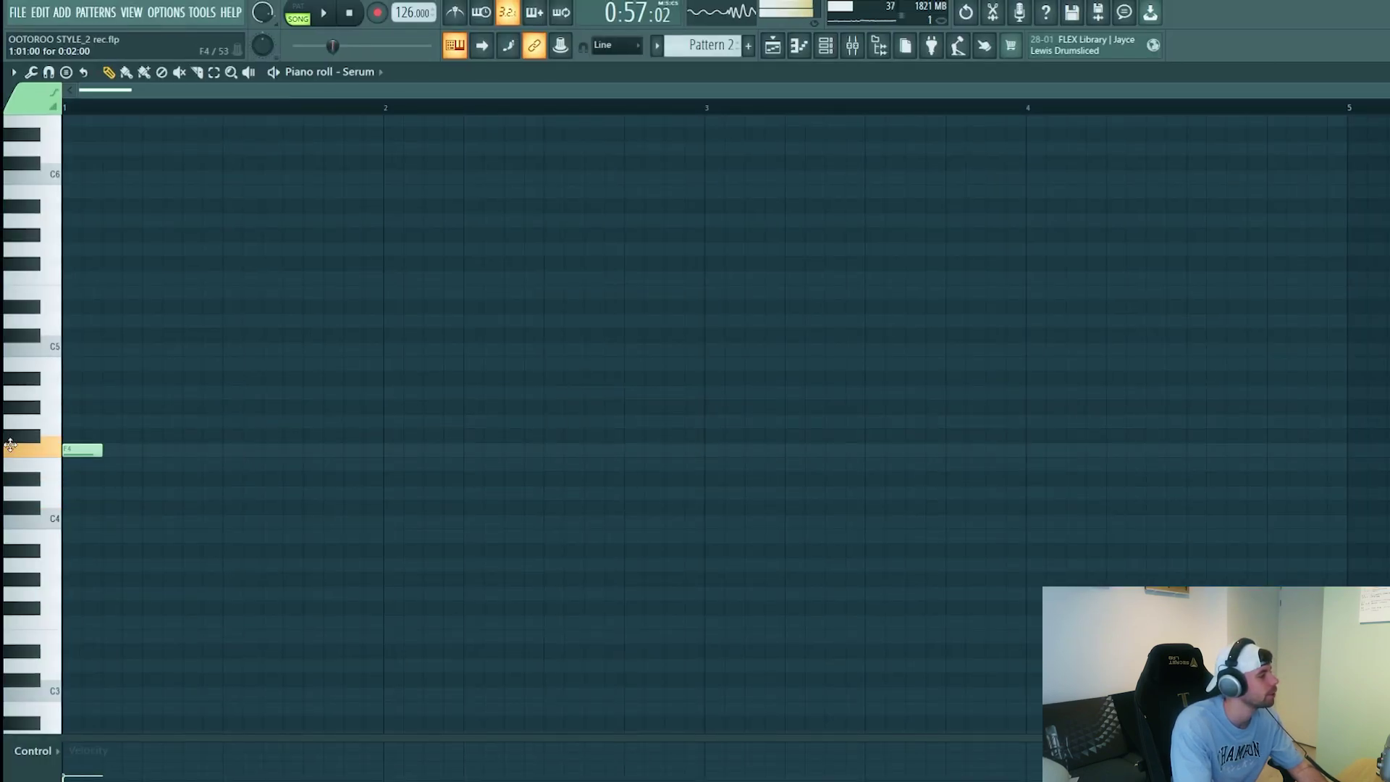
Step: Draw five F4 notes across bar 1 of the Serum pattern and audition them
scroll(59, 497, "up", 3)
left_click_drag(223, 450, 300, 454)
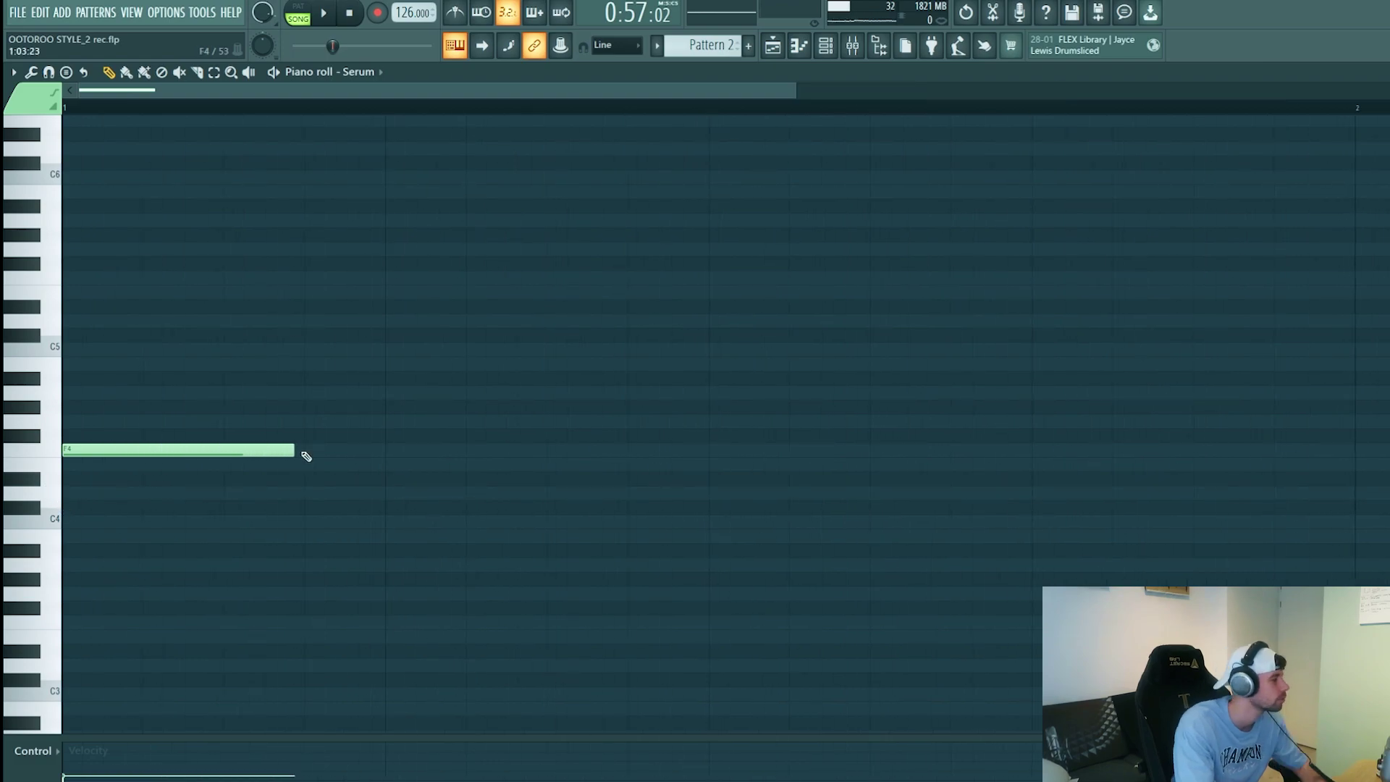
left_click(306, 450)
left_click(556, 452)
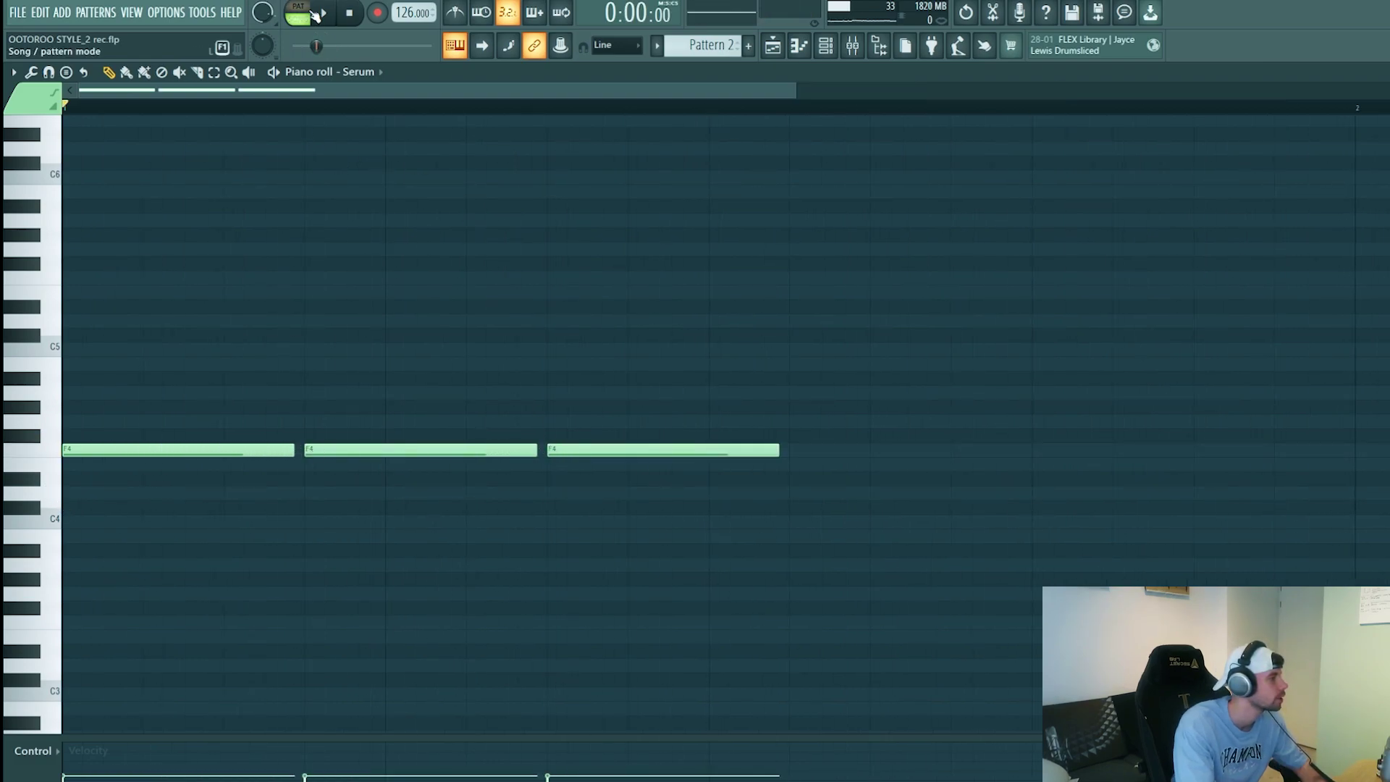
scroll(571, 574, "down", 2)
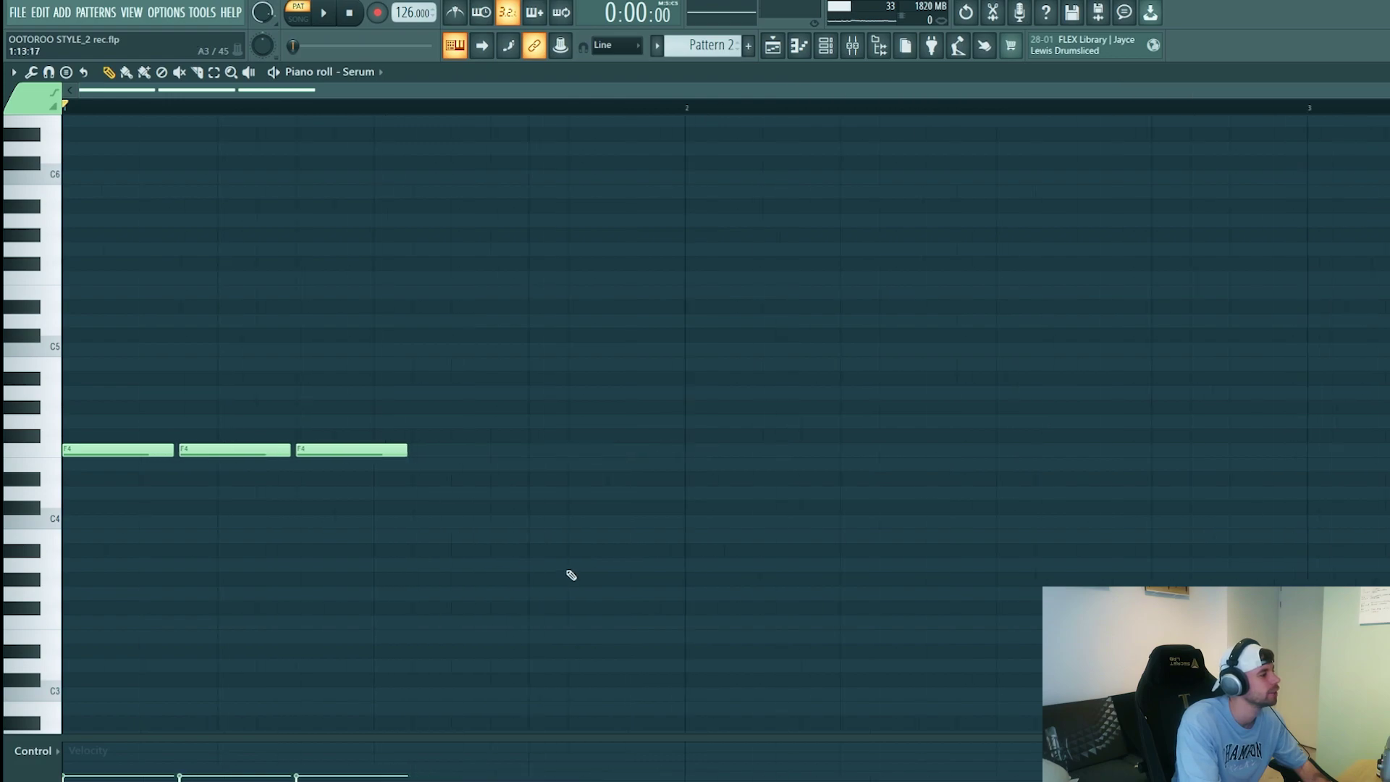
key("space")
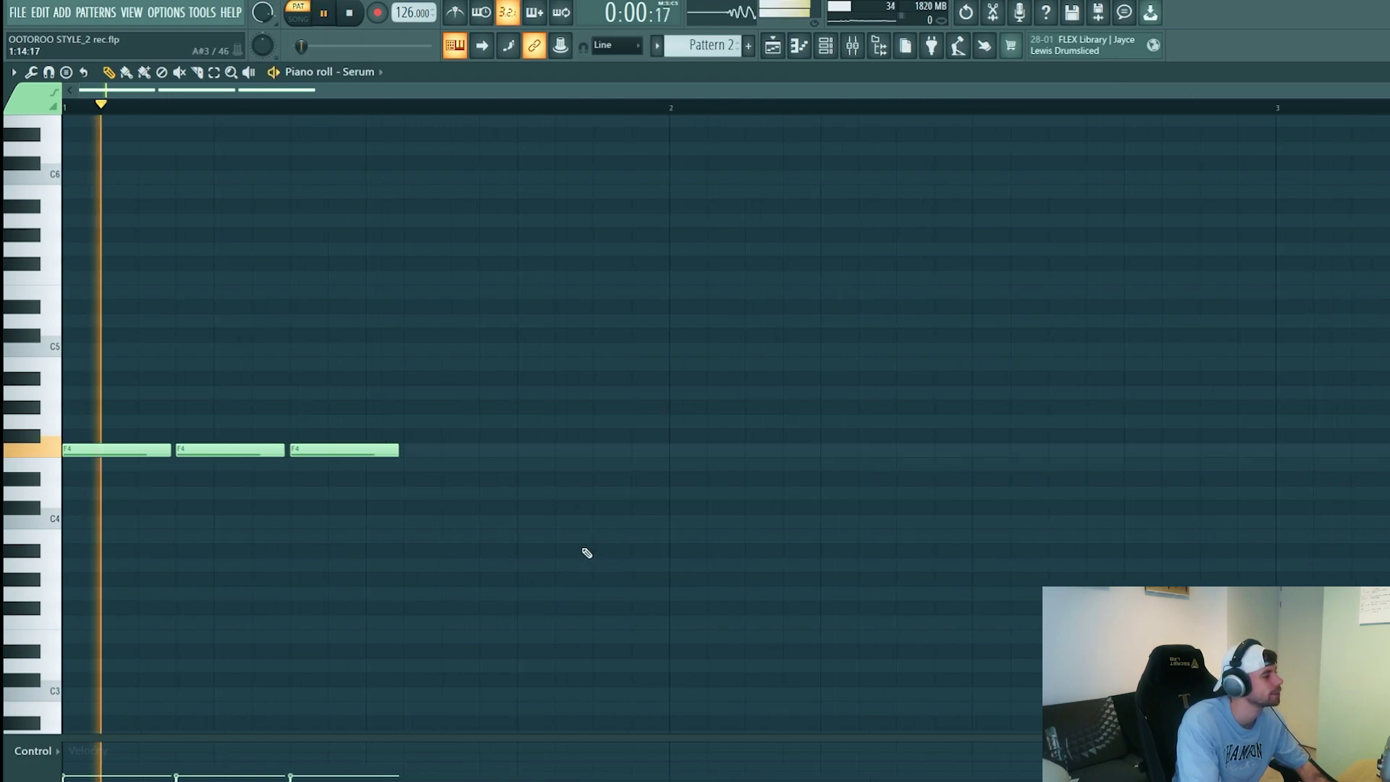
key("space")
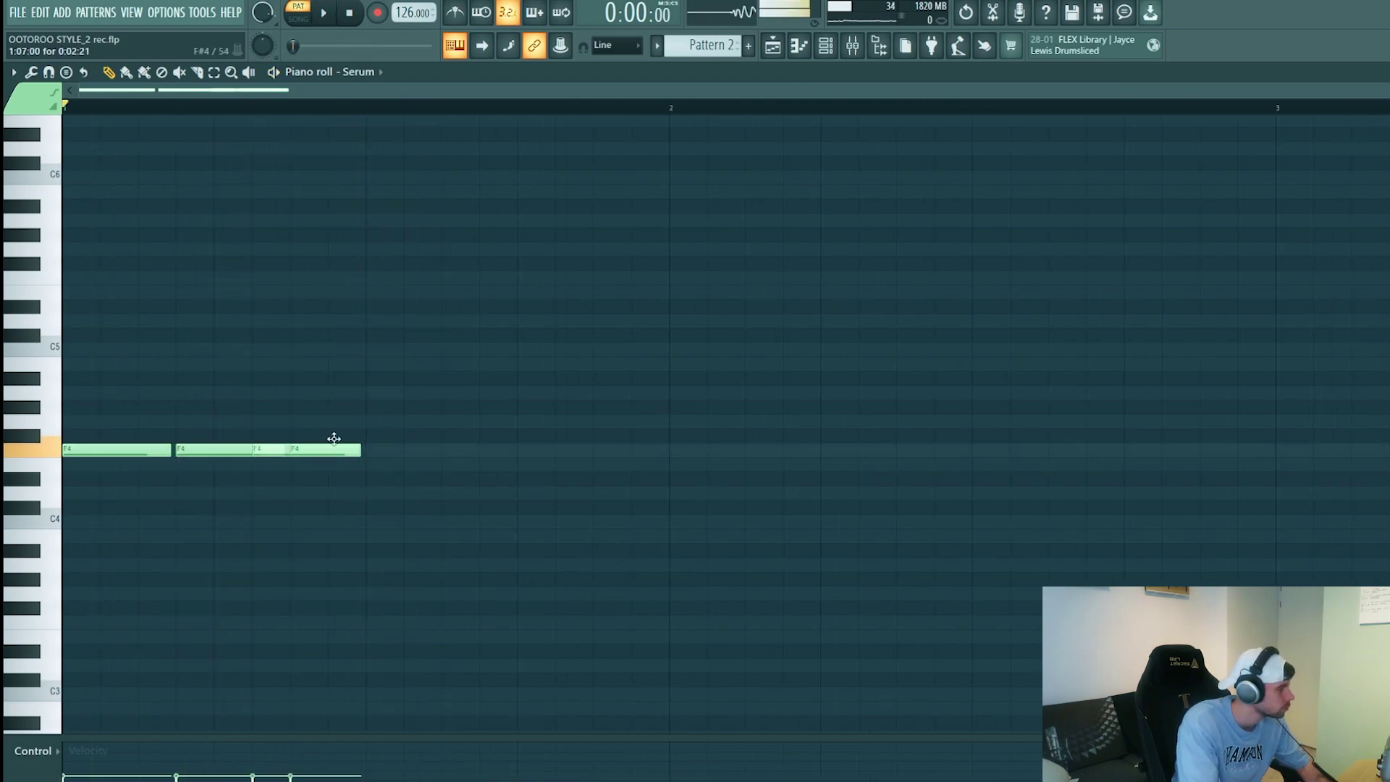
left_click(398, 448)
left_click_drag(424, 453, 513, 444, "shift")
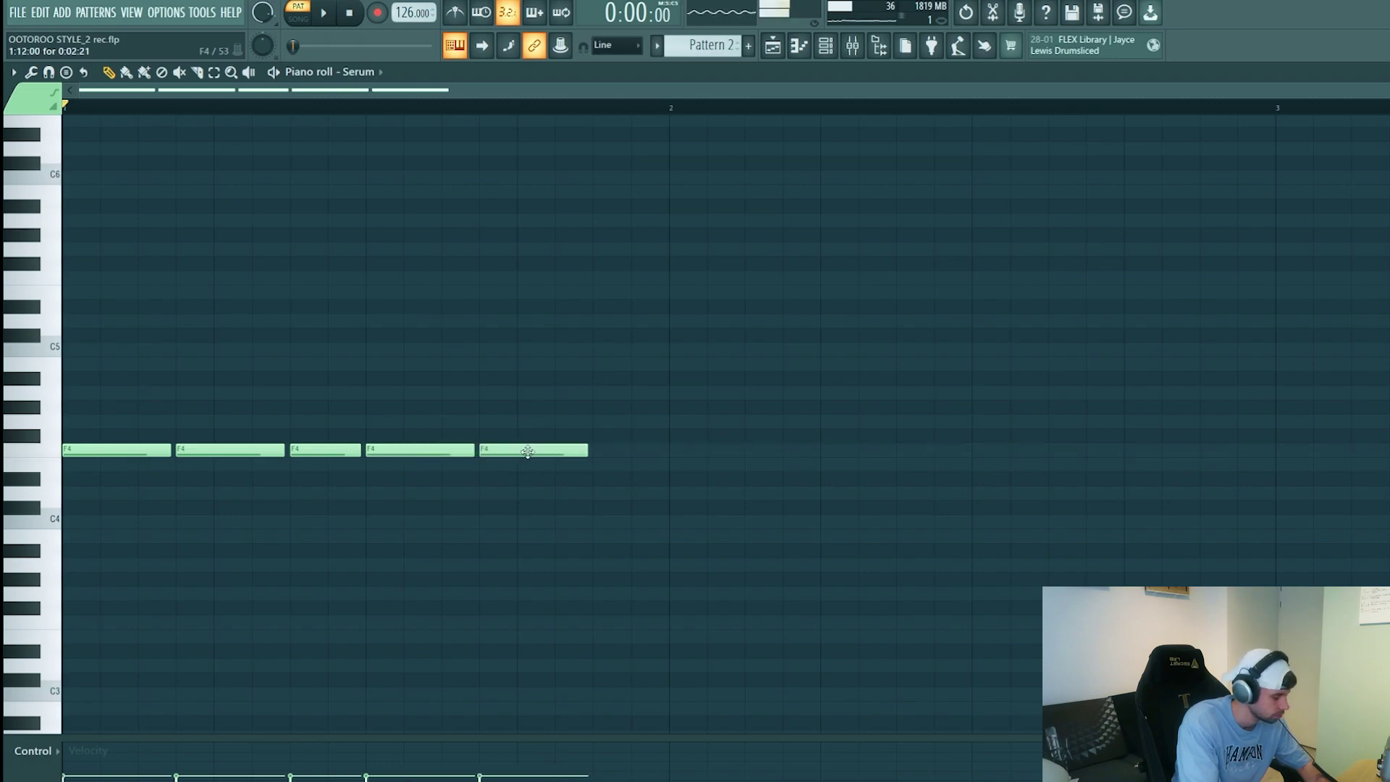
key("space")
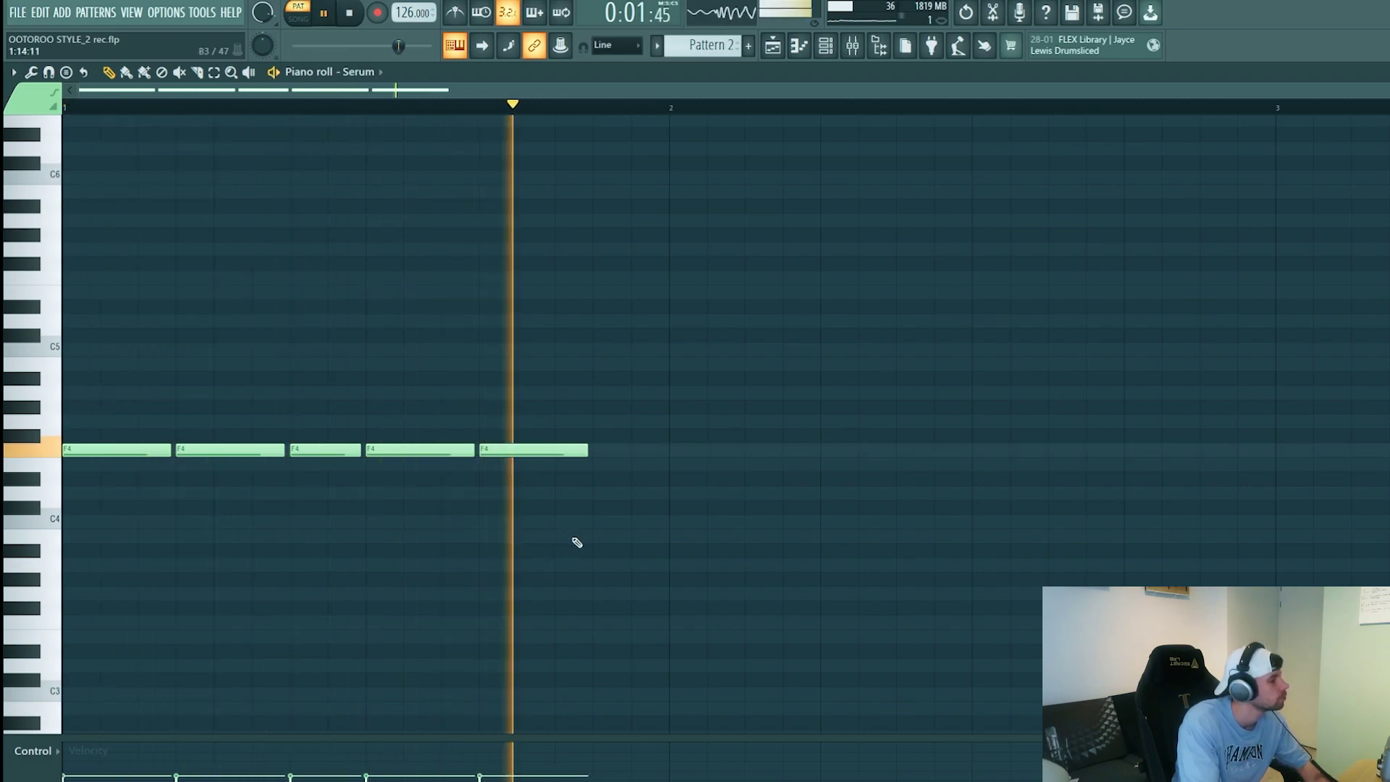
key("space")
Step: Duplicate bar 1 into bar 2 with Ctrl+B, end on a short G#4 note, and play
left_click_drag(671, 116, 6, 262)
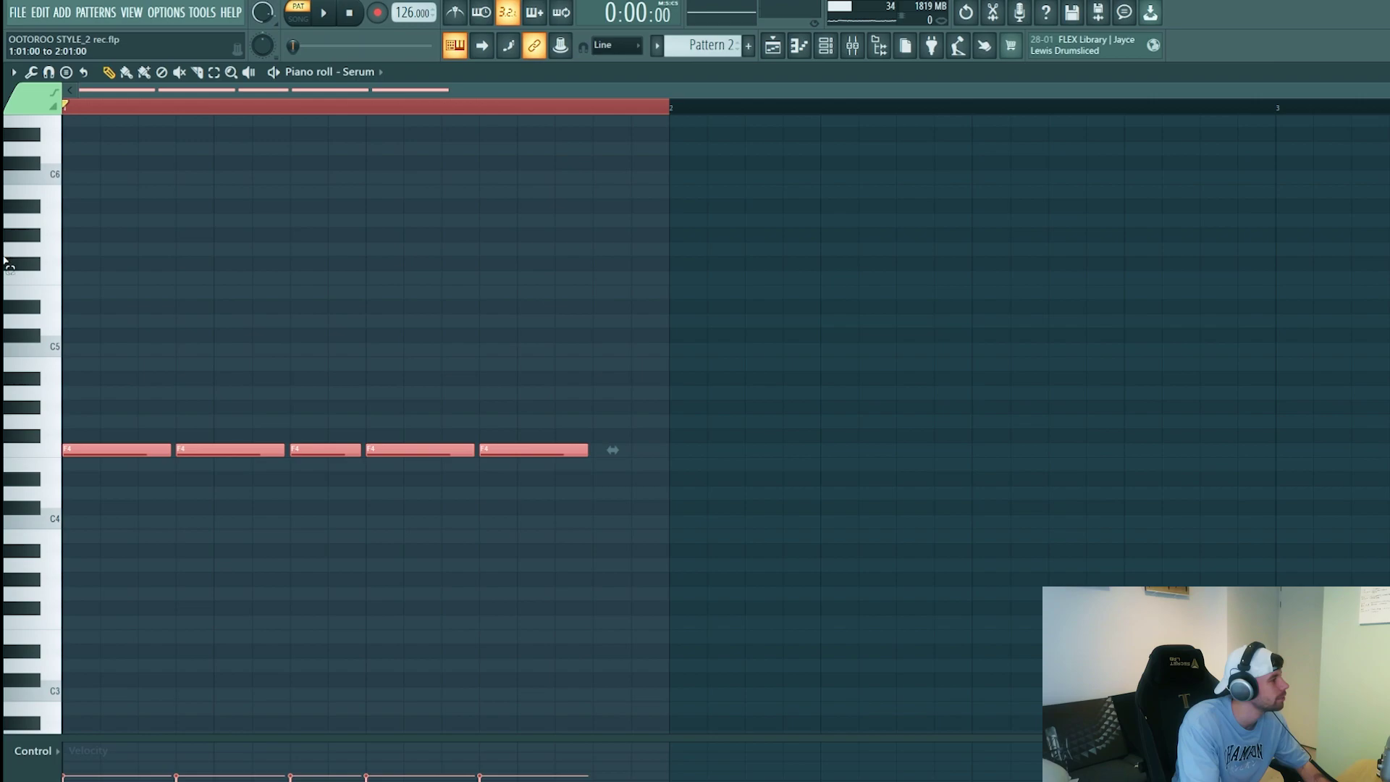
key("ctrl+b")
left_click(1207, 449)
left_click_drag(1307, 450, 1226, 404)
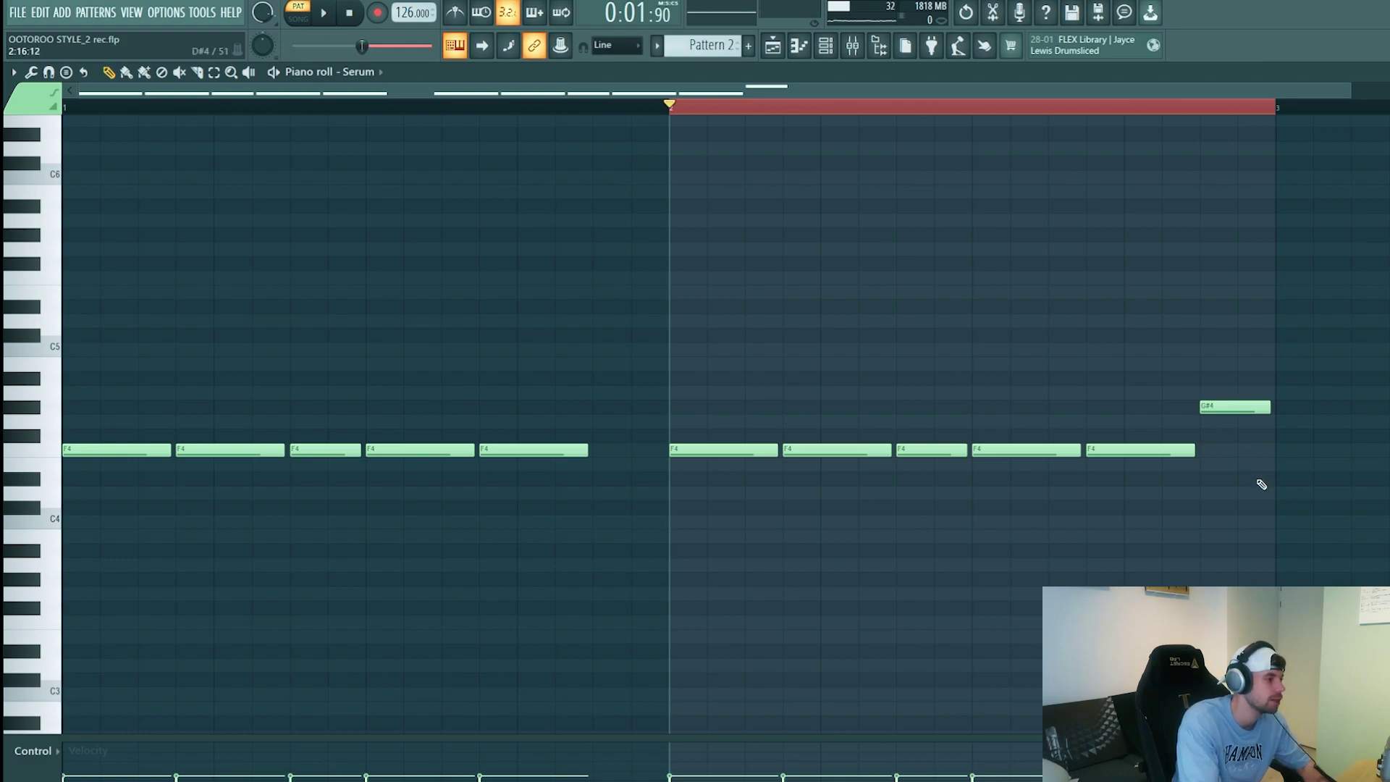
key("ctrl+a")
key("space")
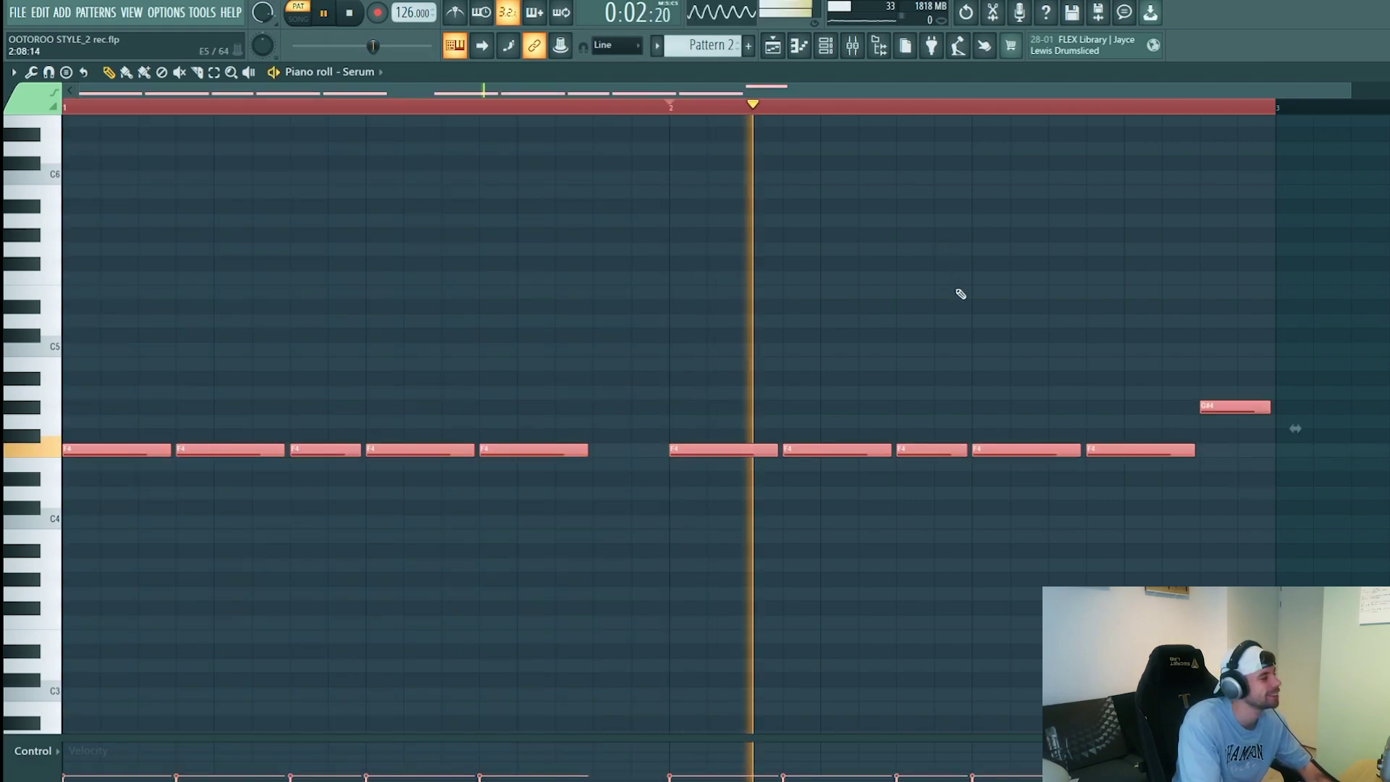
key("space")
Step: Check Serum's CamelCrusher, DRUMBUSS Pro-C 2 and Kickstart effects during playback, then stop
left_click(852, 48)
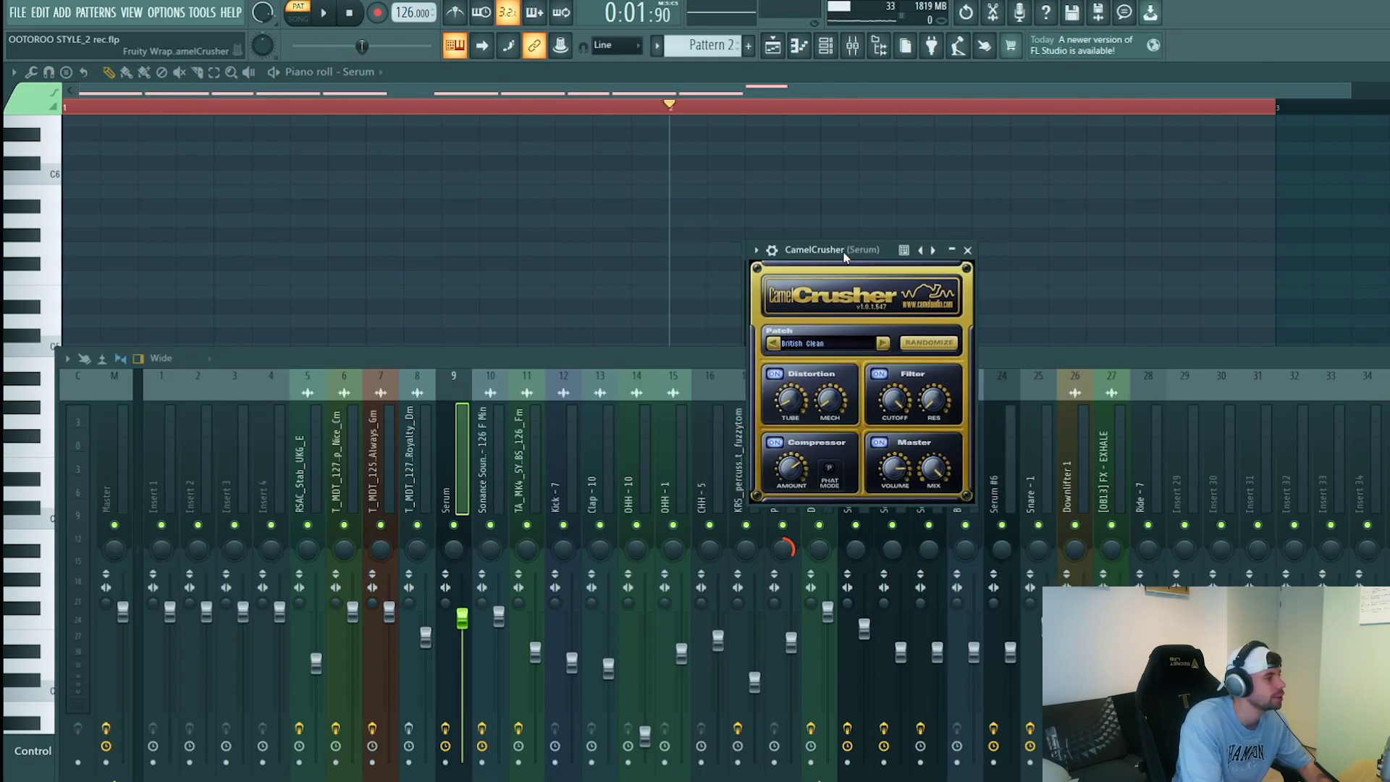
key("space")
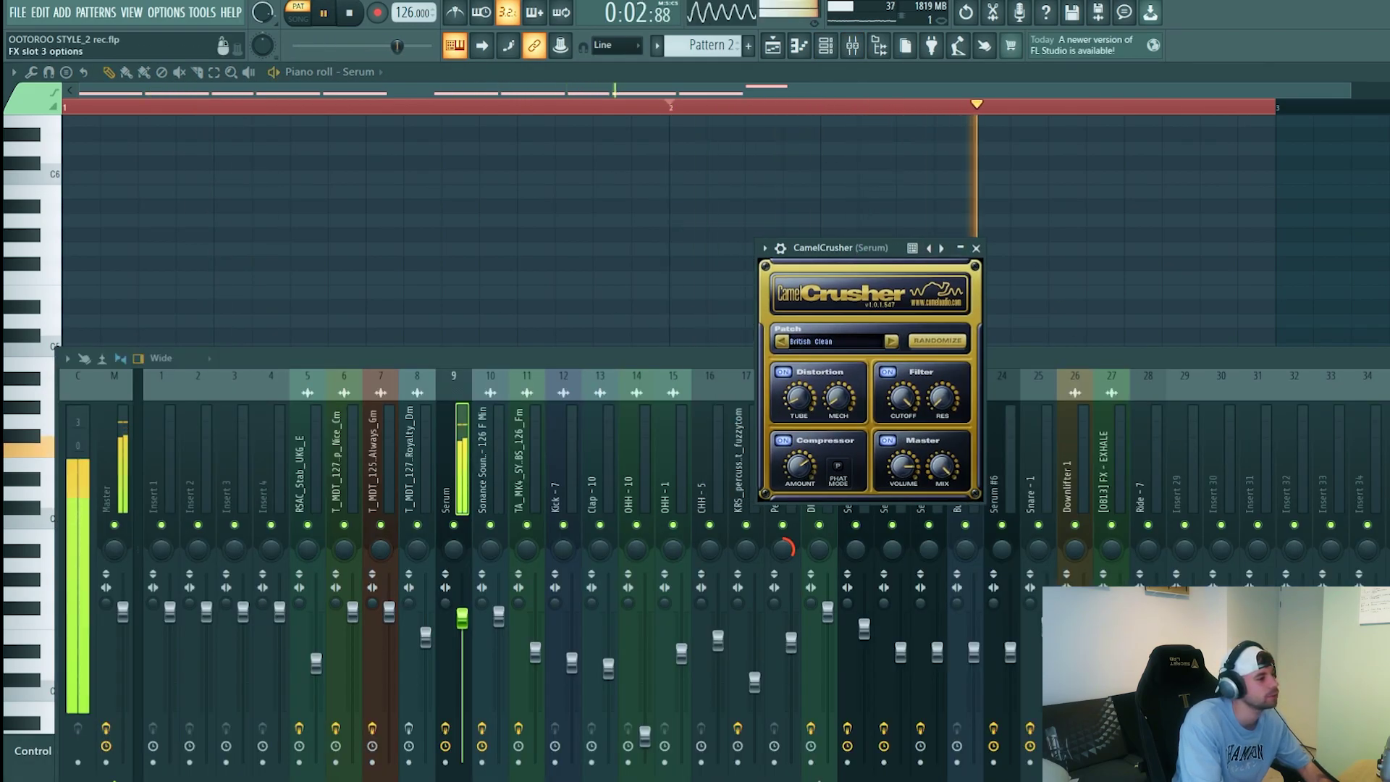
left_click(819, 536)
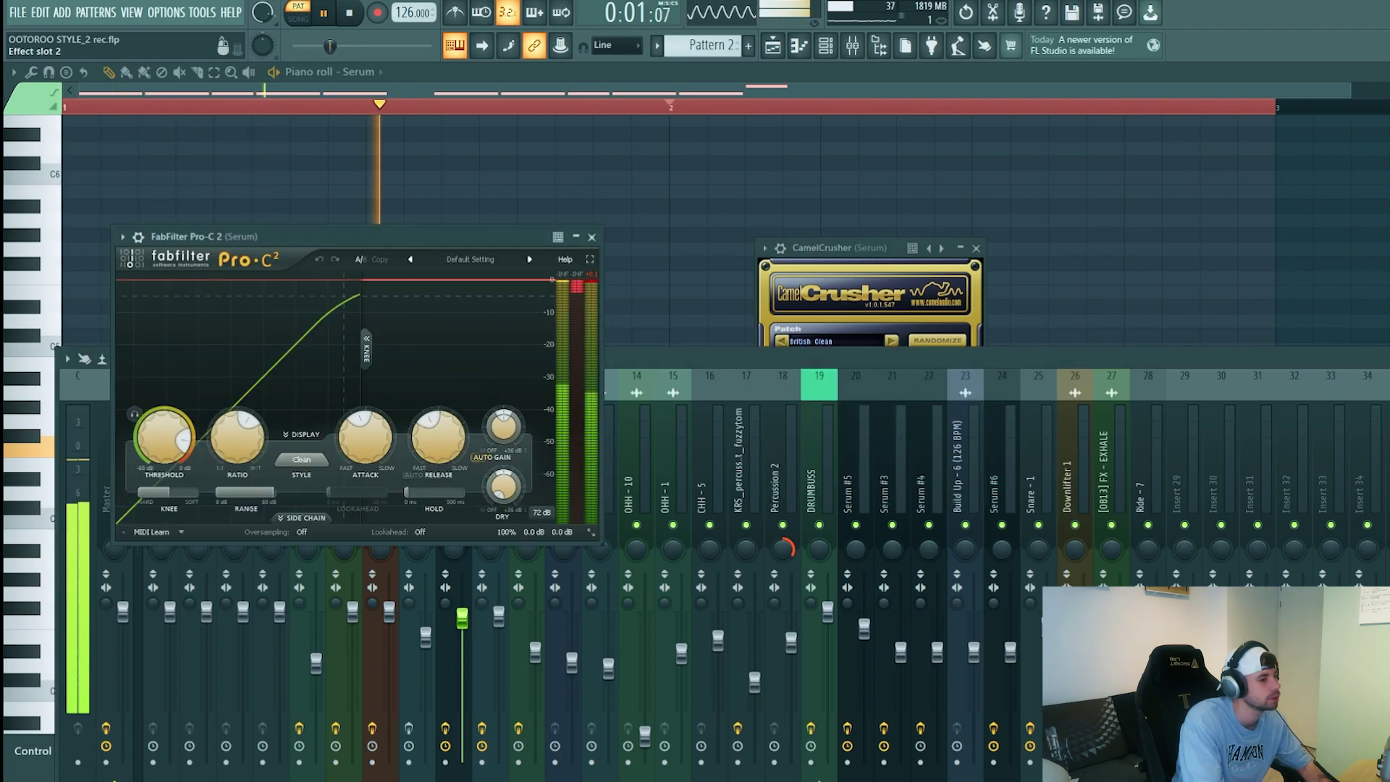
left_click_drag(453, 241, 1106, 276)
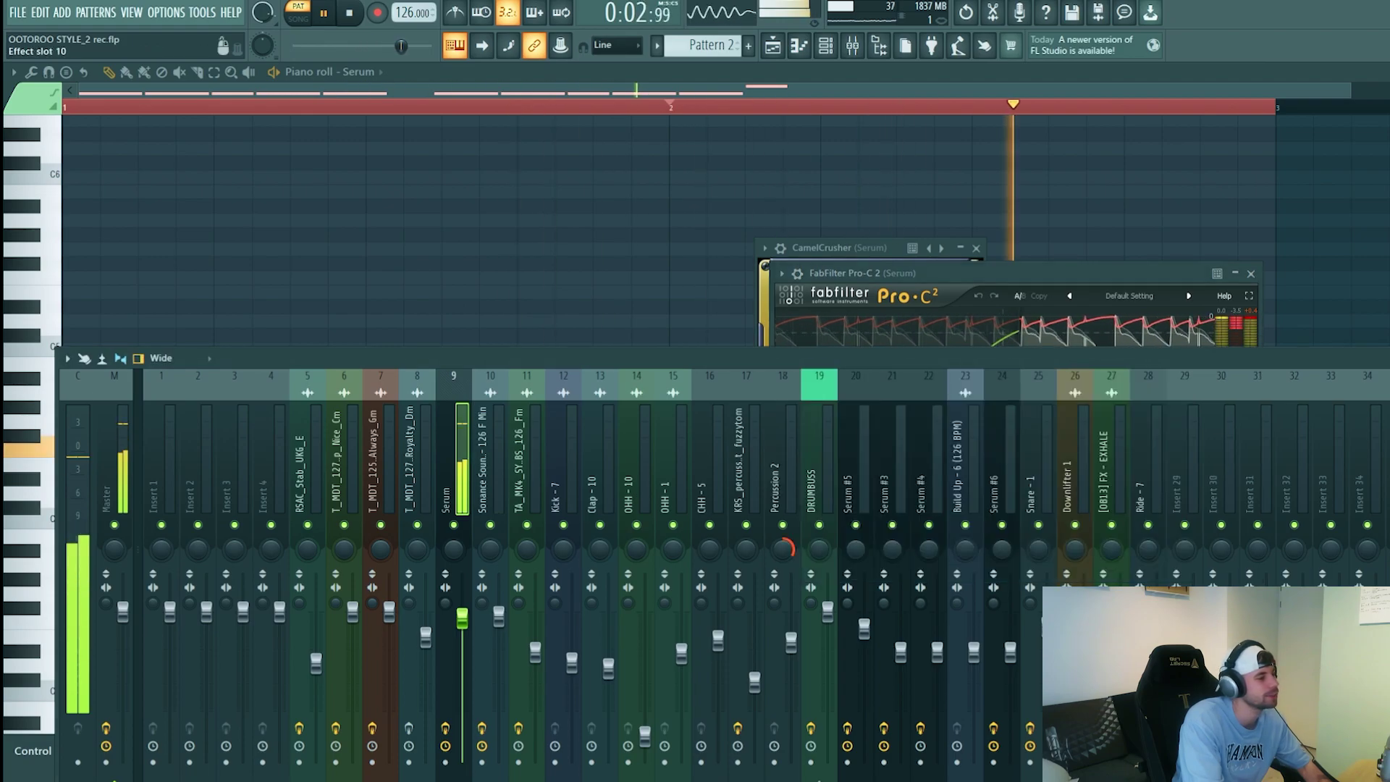
left_click_drag(343, 248, 961, 370)
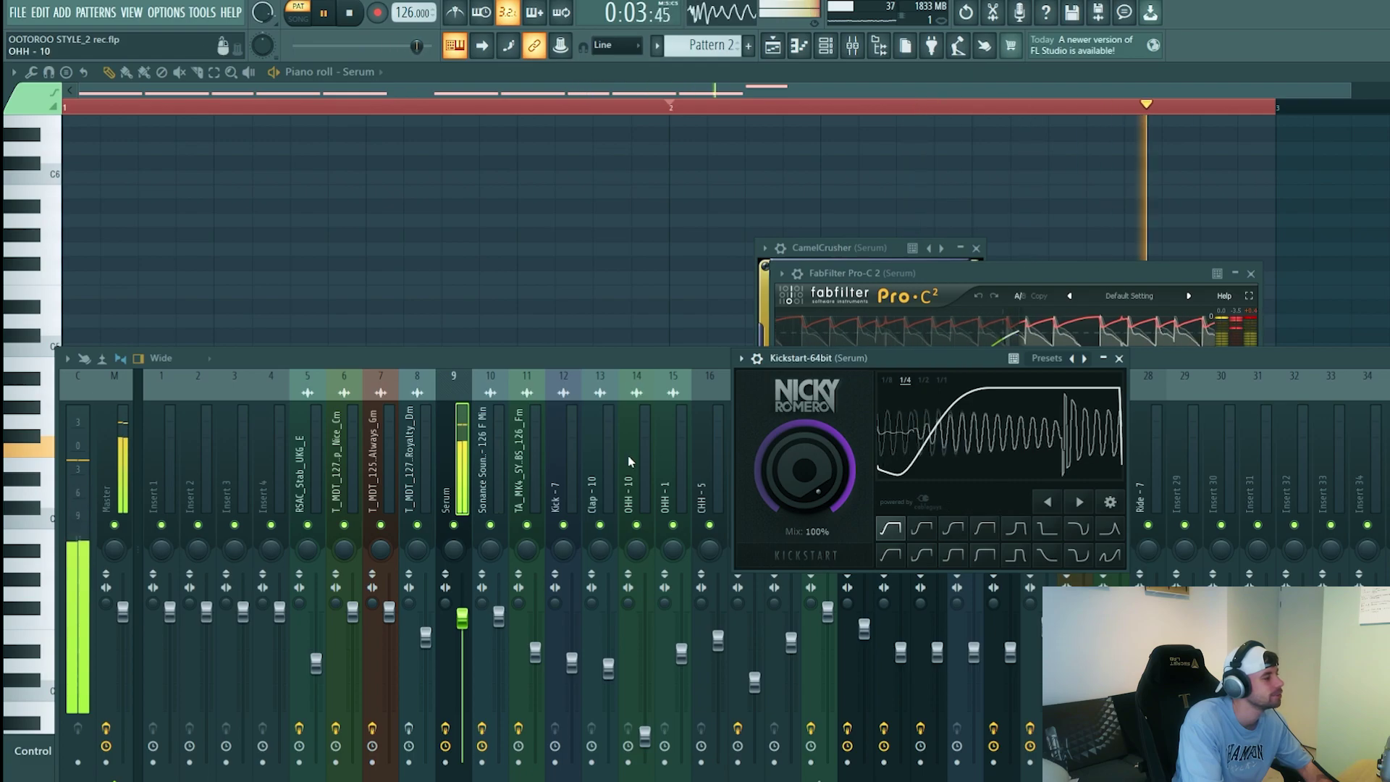
key("space")
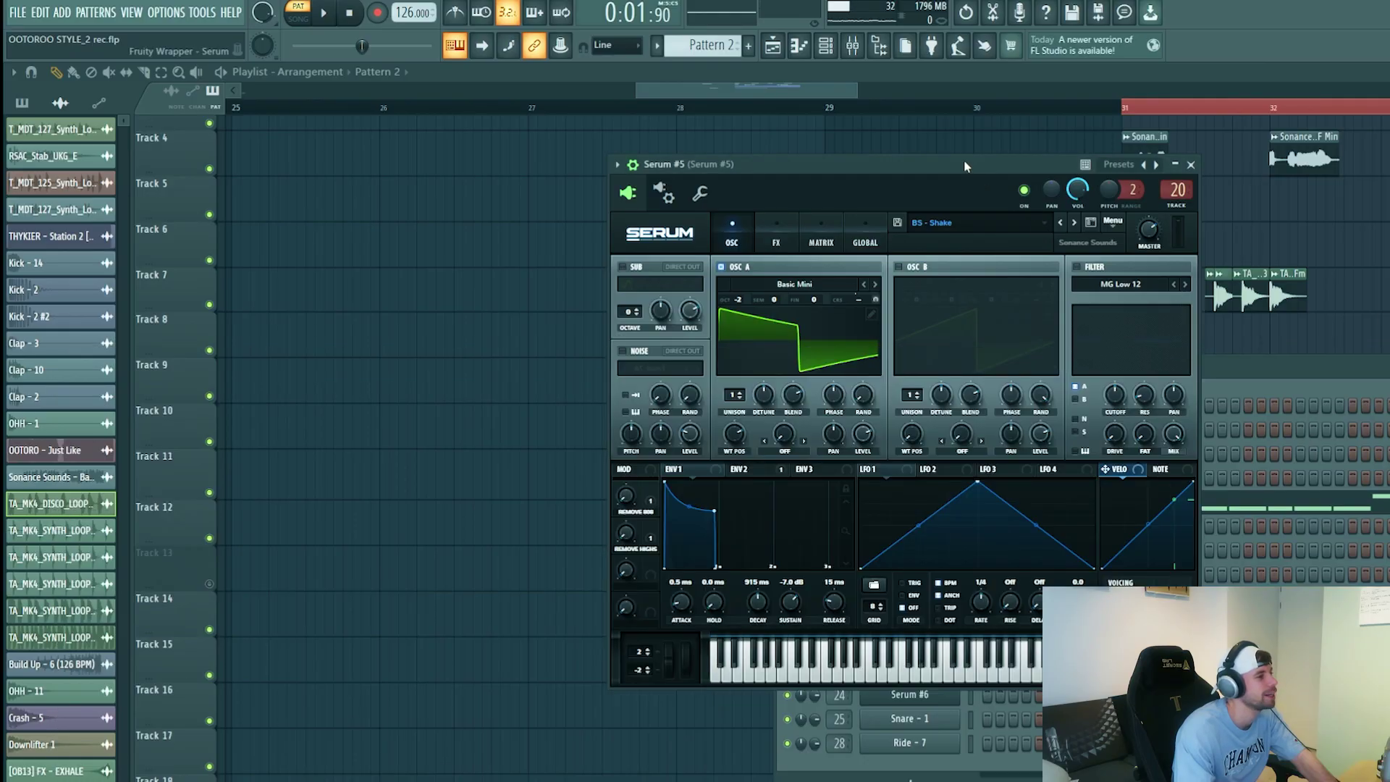
Step: Preview the Serum #5 shake sound on a C5 note
left_click_drag(963, 167, 1012, 197)
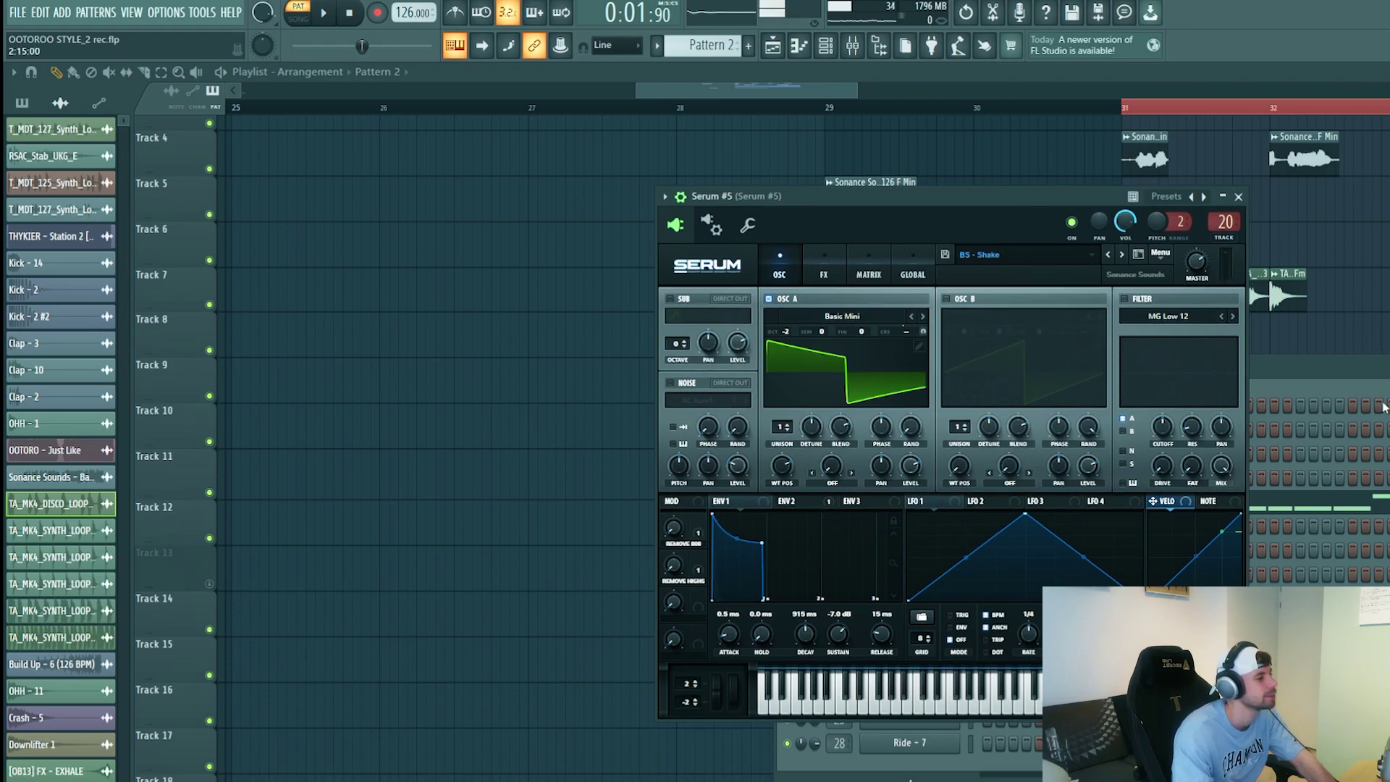
key("q")
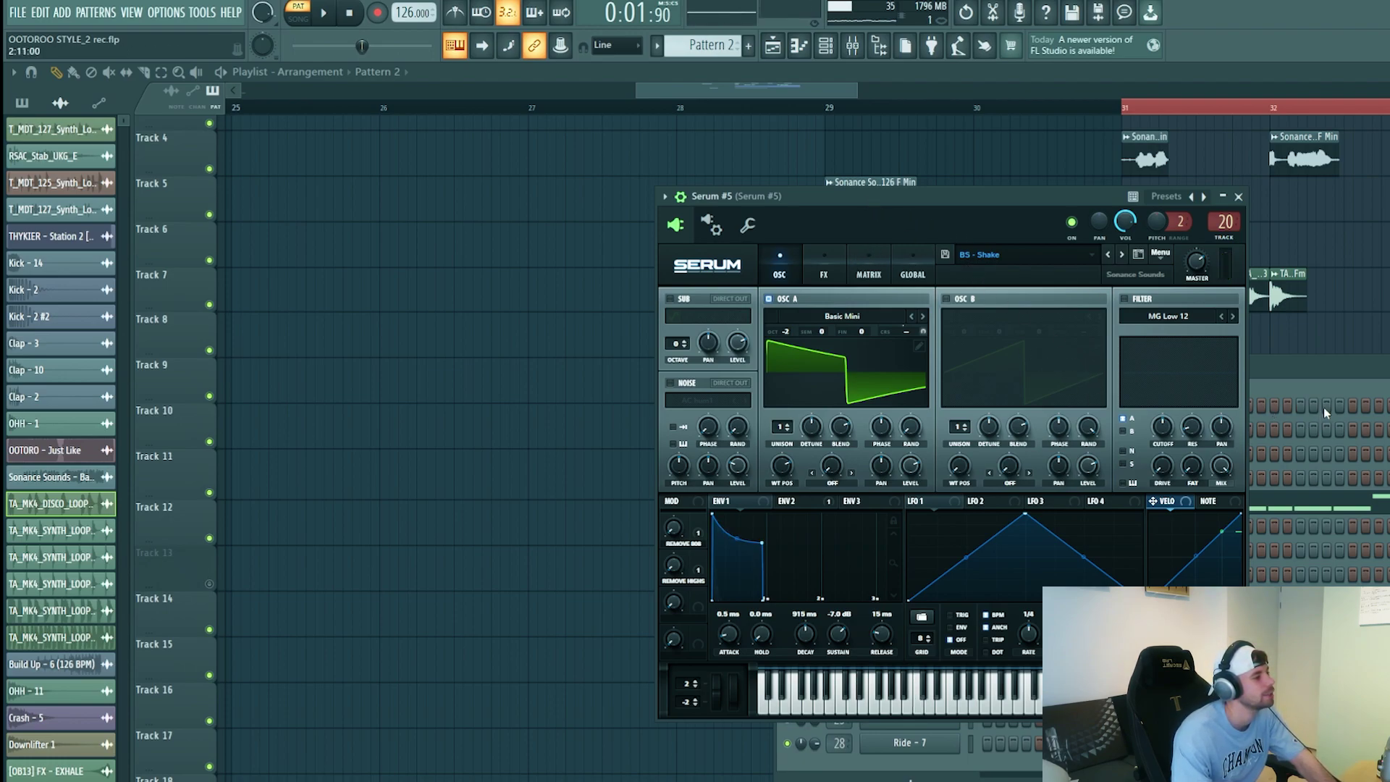
left_click(1282, 396)
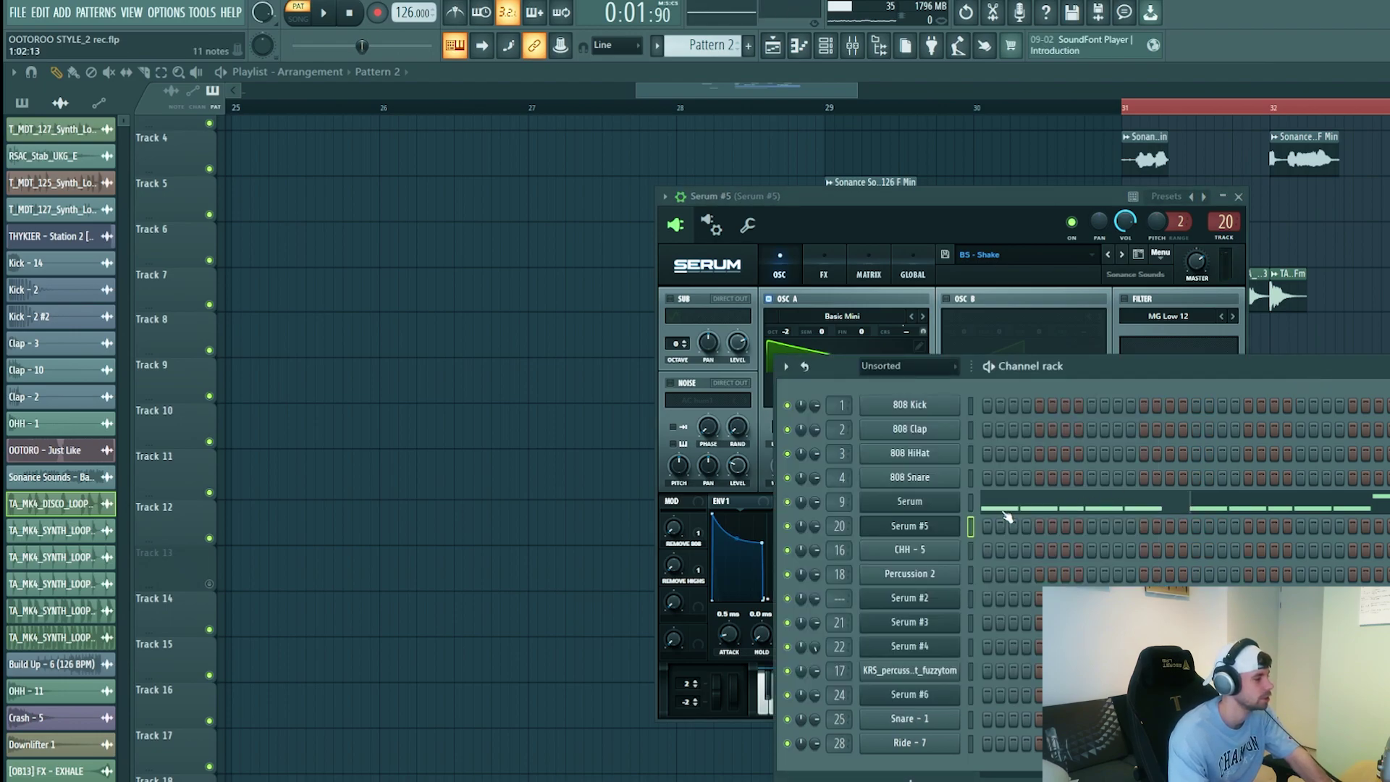
Step: Check Serum #5's Pro-Q 3 low-cut EQ with a C5 note, then start the pattern
key("F9")
left_click_drag(836, 212, 1010, 245)
key("q")
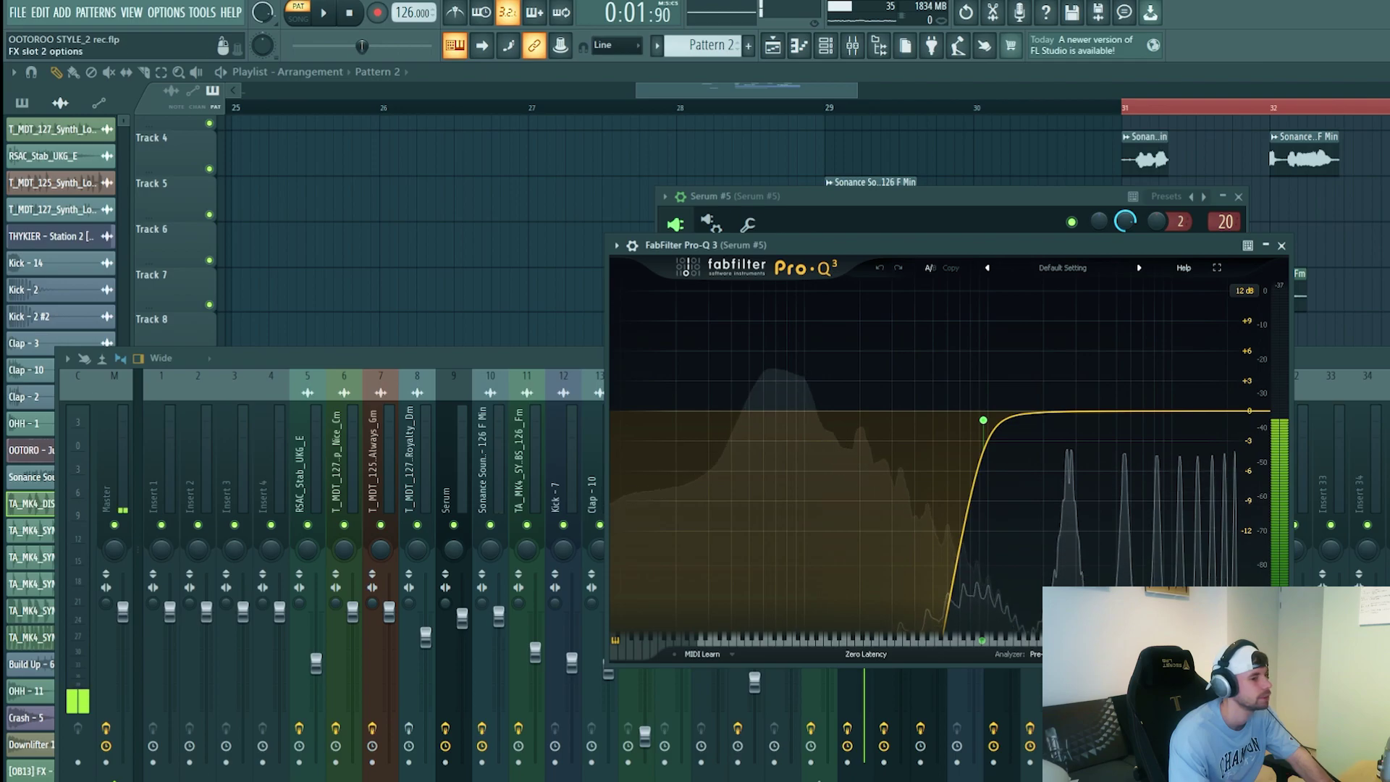
key("F6")
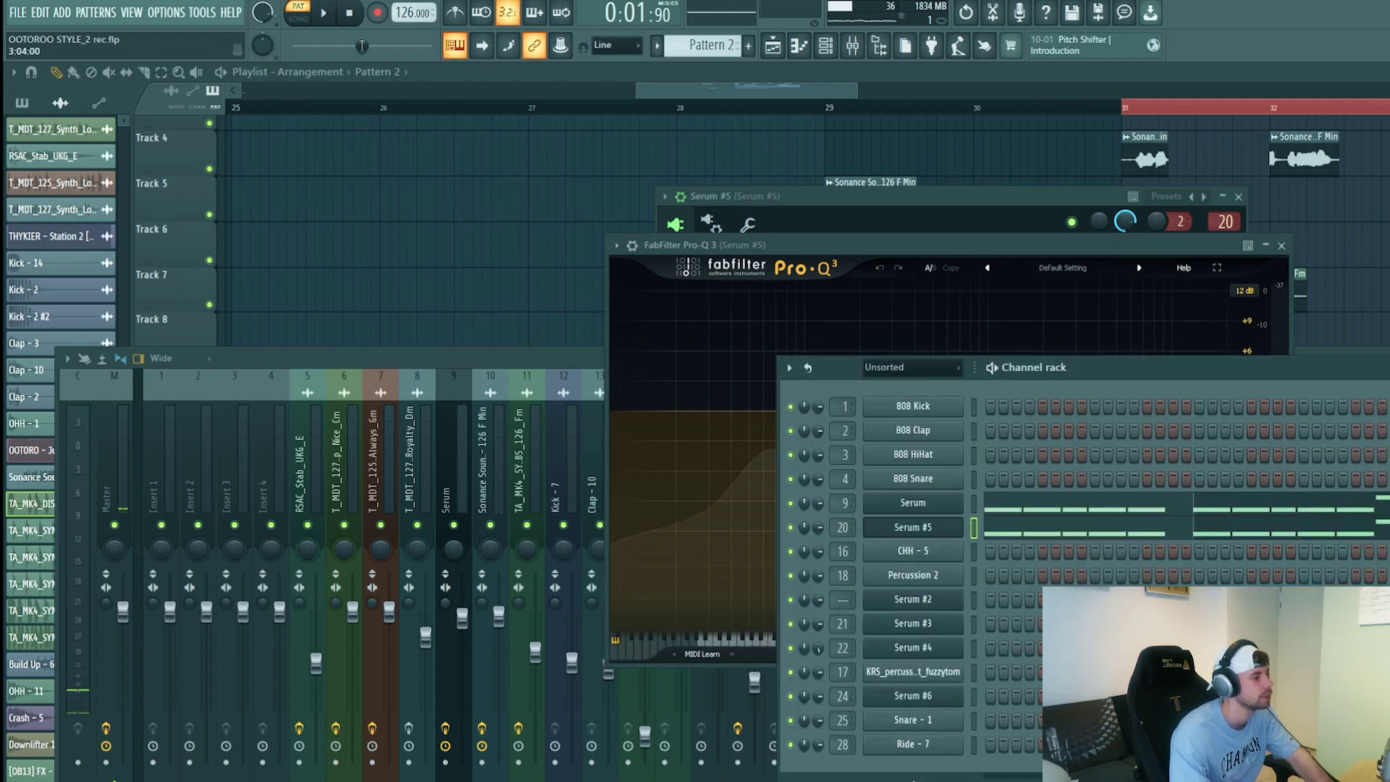
left_click(327, 14)
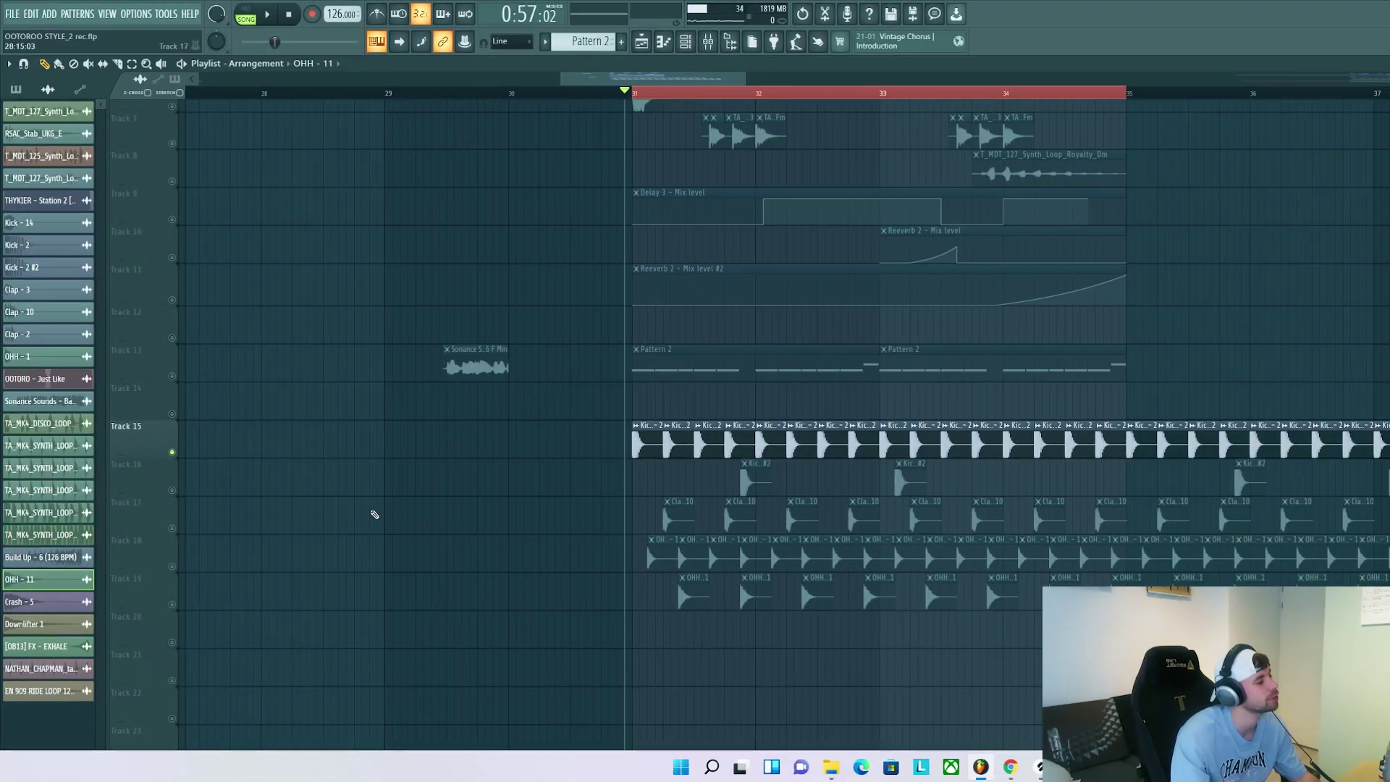
Step: Unmute Kick - 2 #2, OHH - 1 and OHH - 11 and audition the layered drums from bar 31
left_click(173, 490)
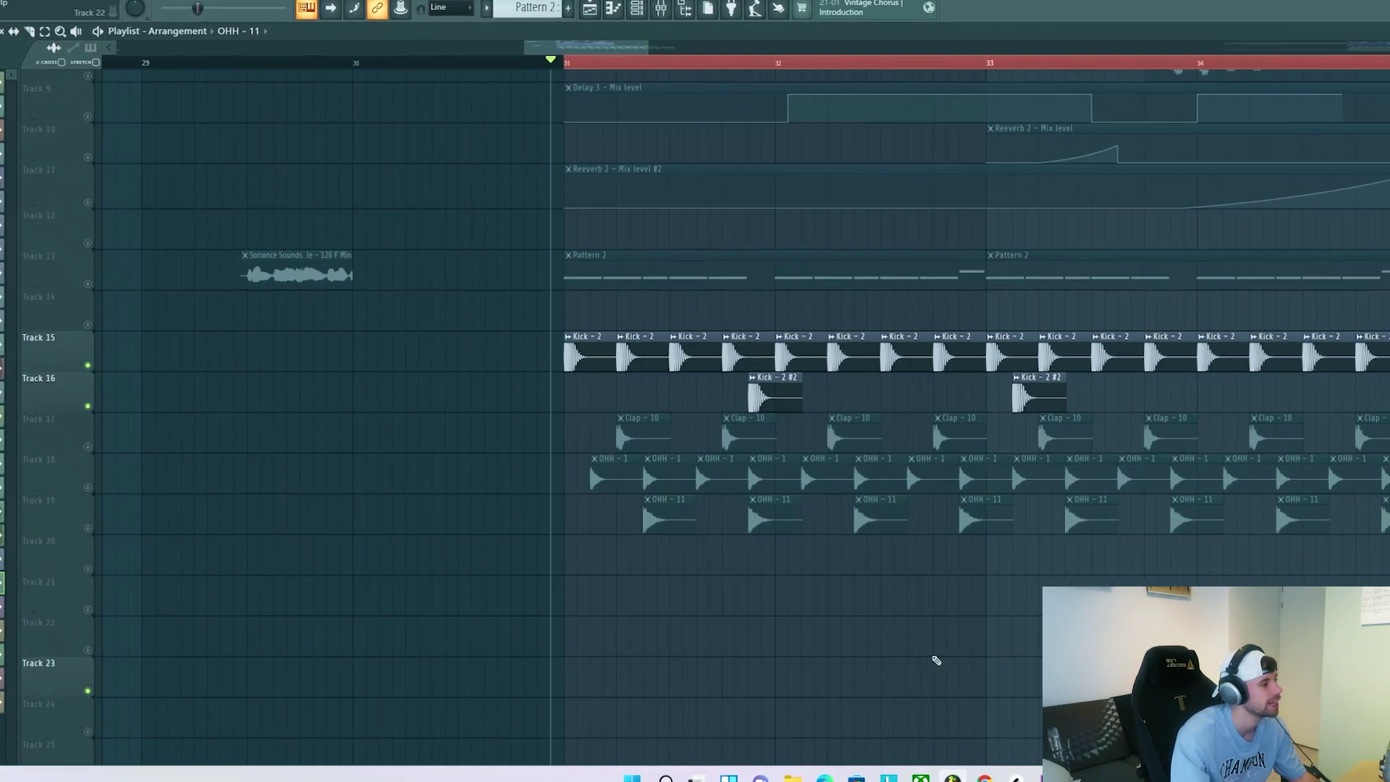
key("space")
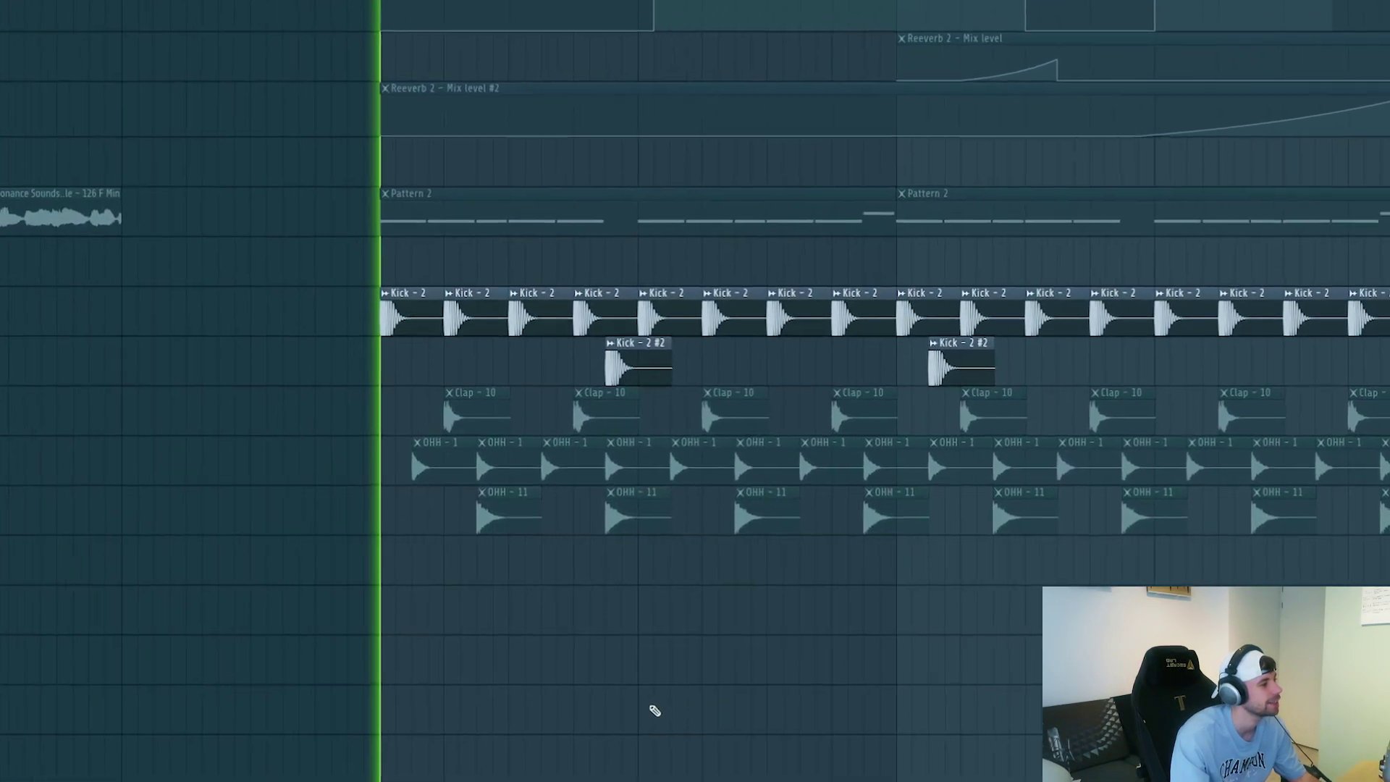
left_click(802, 433)
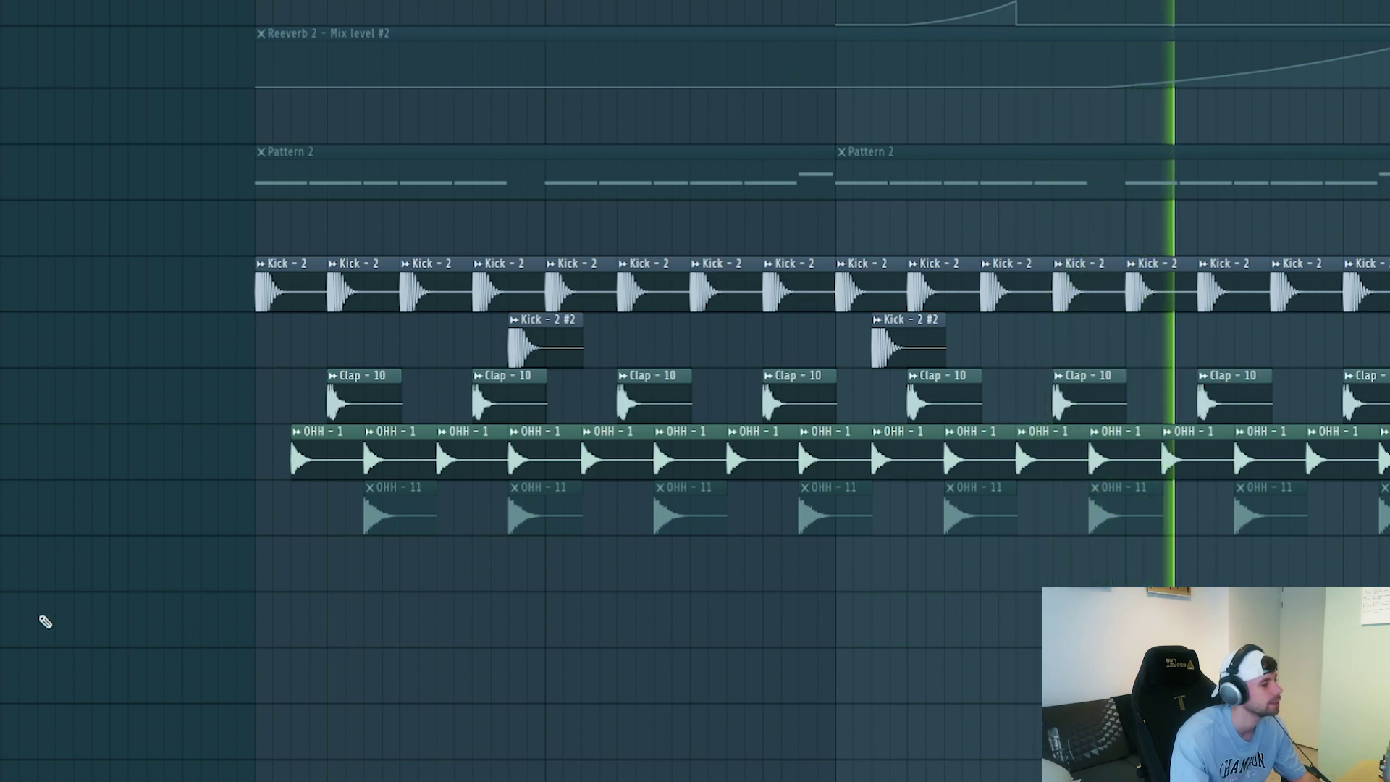
left_click(825, 487)
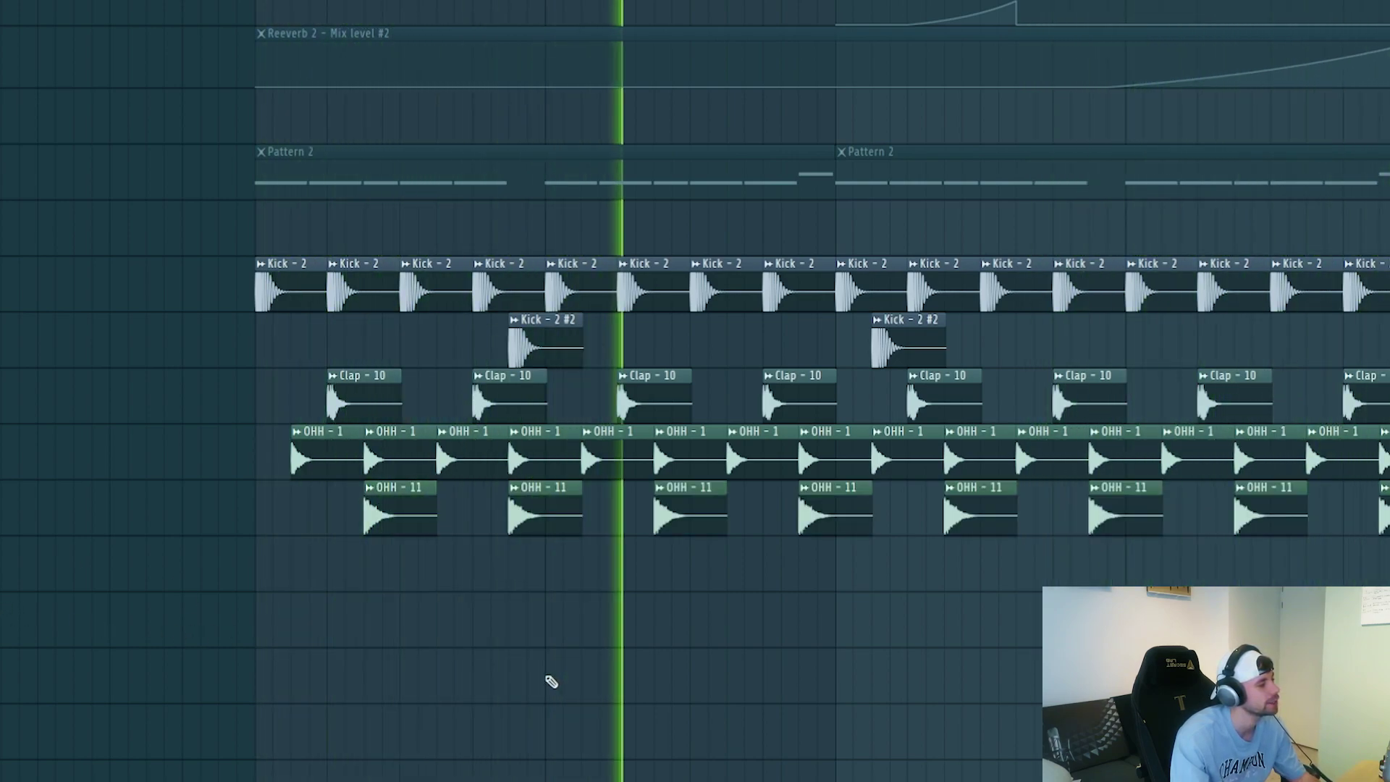
key("space")
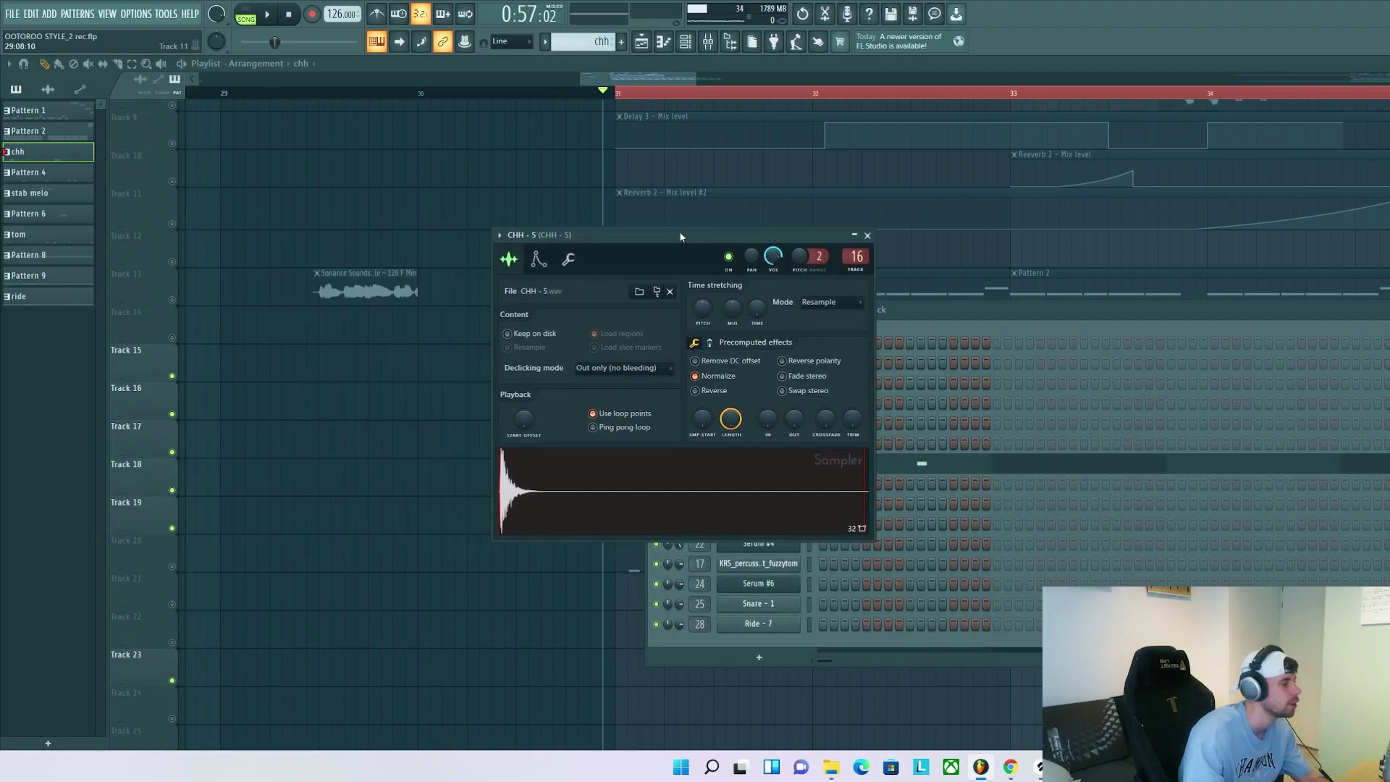
left_click_drag(679, 233, 738, 244)
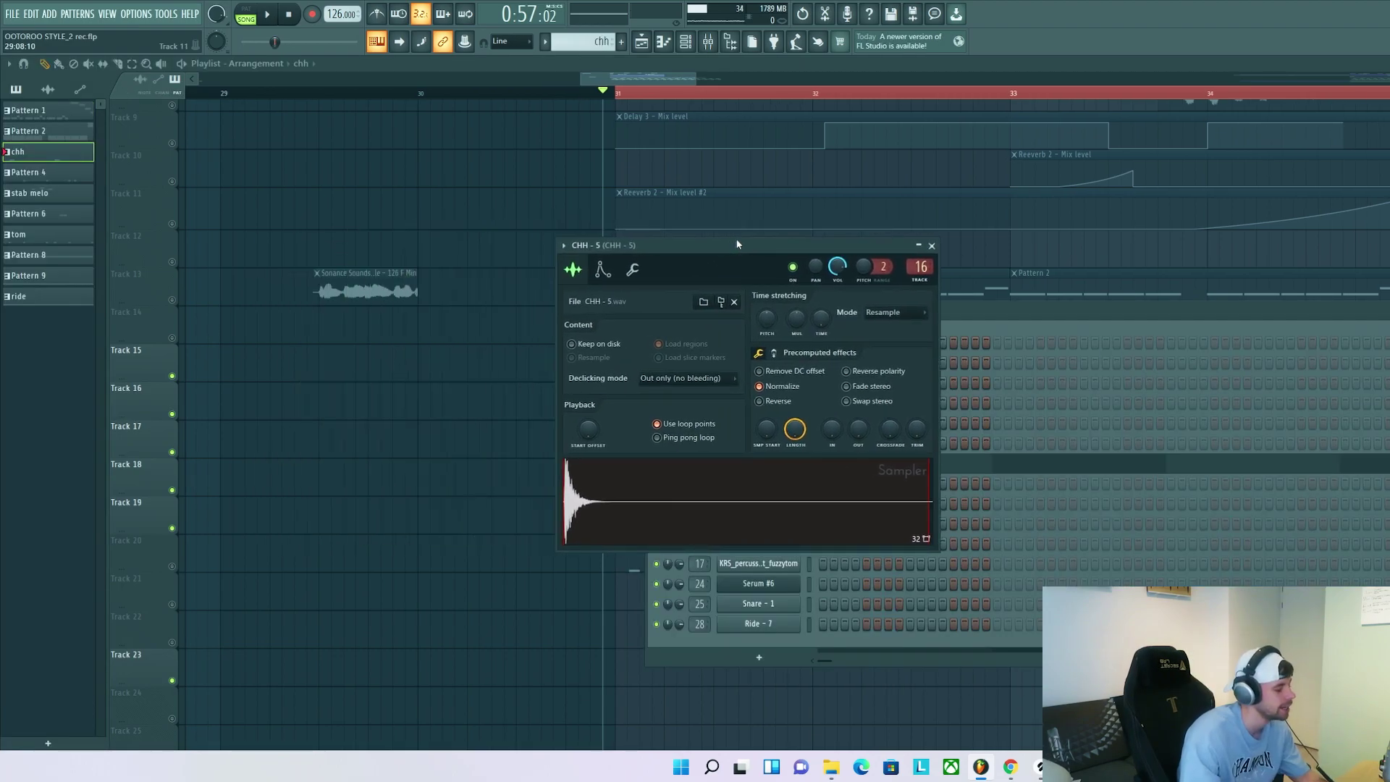
Step: Review the two CHH - 5 hi-hat notes in the piano roll, removing an extra note
left_click(995, 470)
left_click_drag(168, 440, 82, 296)
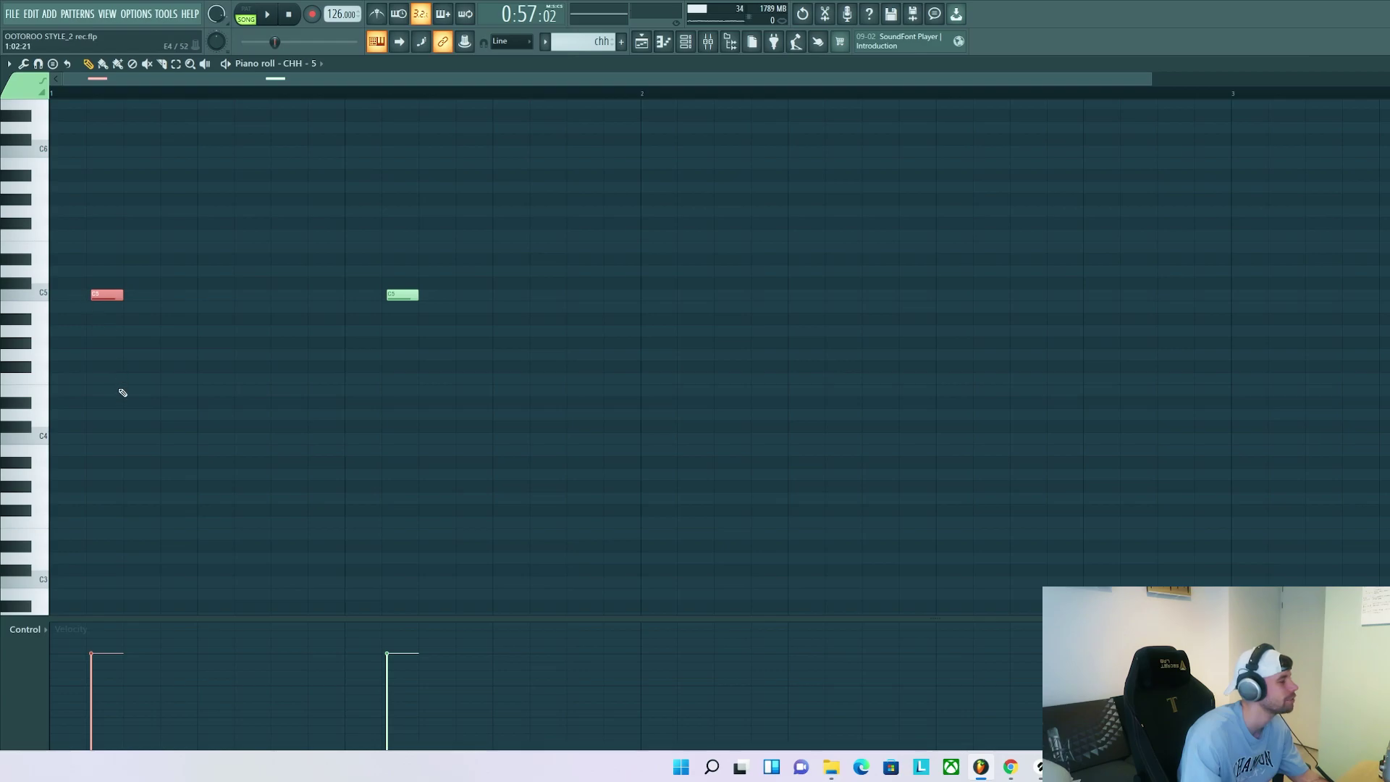
left_click(142, 299)
right_click(143, 299)
Step: Paint the chh pattern on Track 20 from bar 31 and audition it with the drums
key("F5")
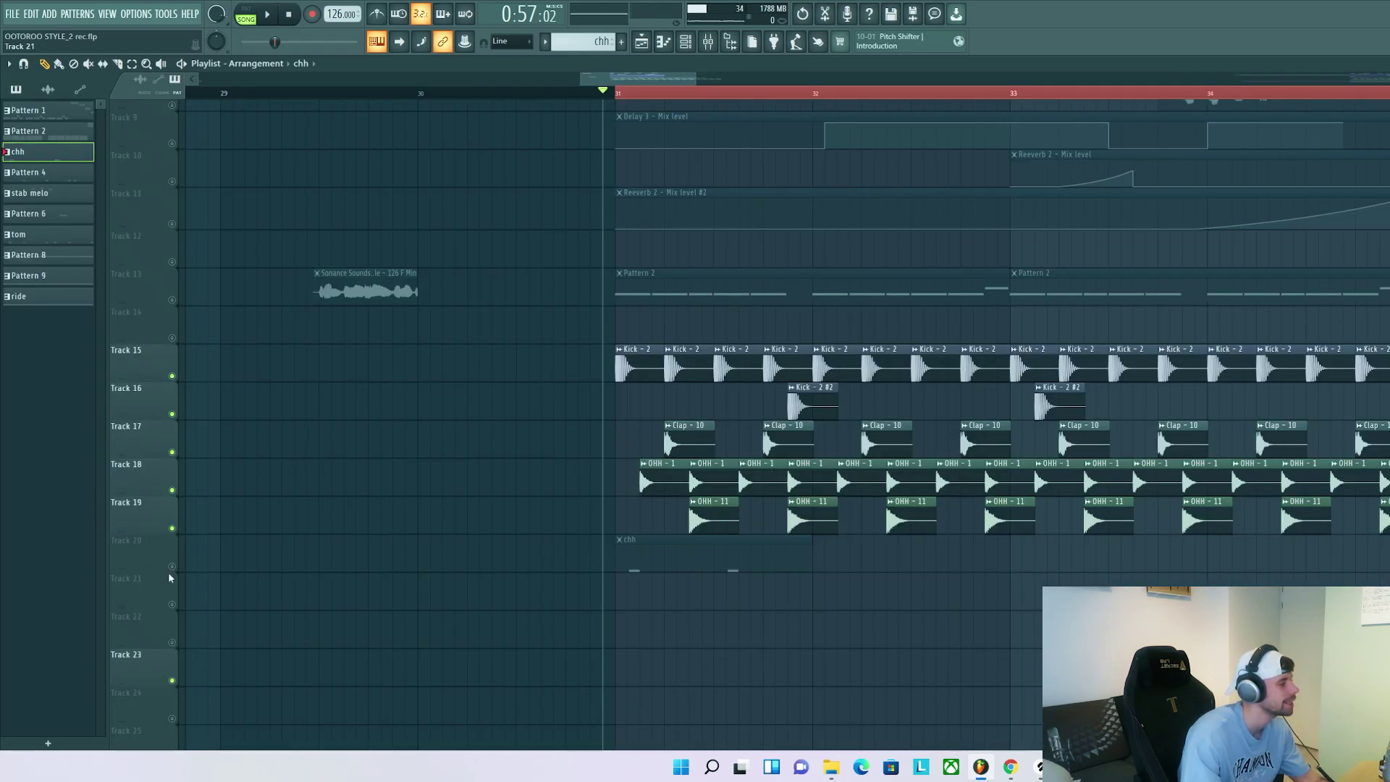
left_click(832, 564)
key("space")
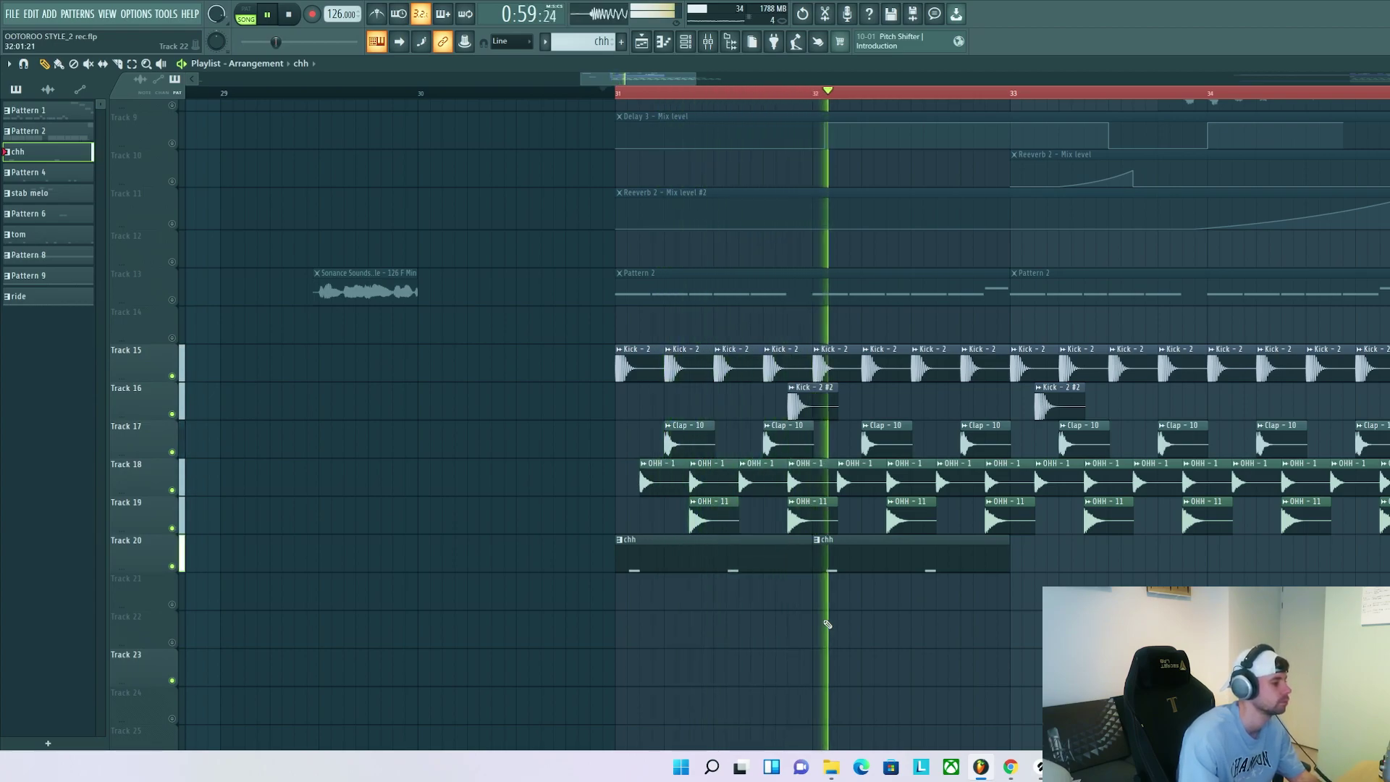
key("space")
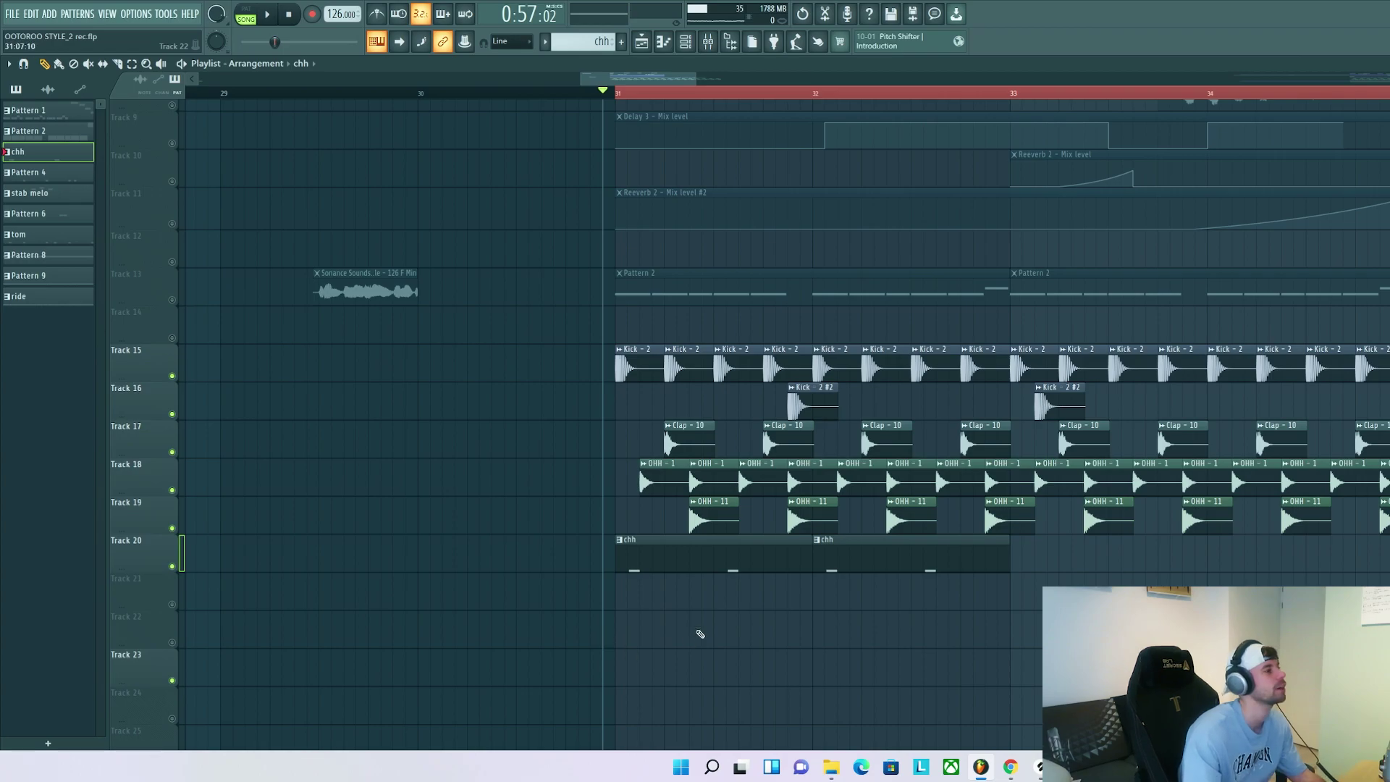
right_click(600, 41)
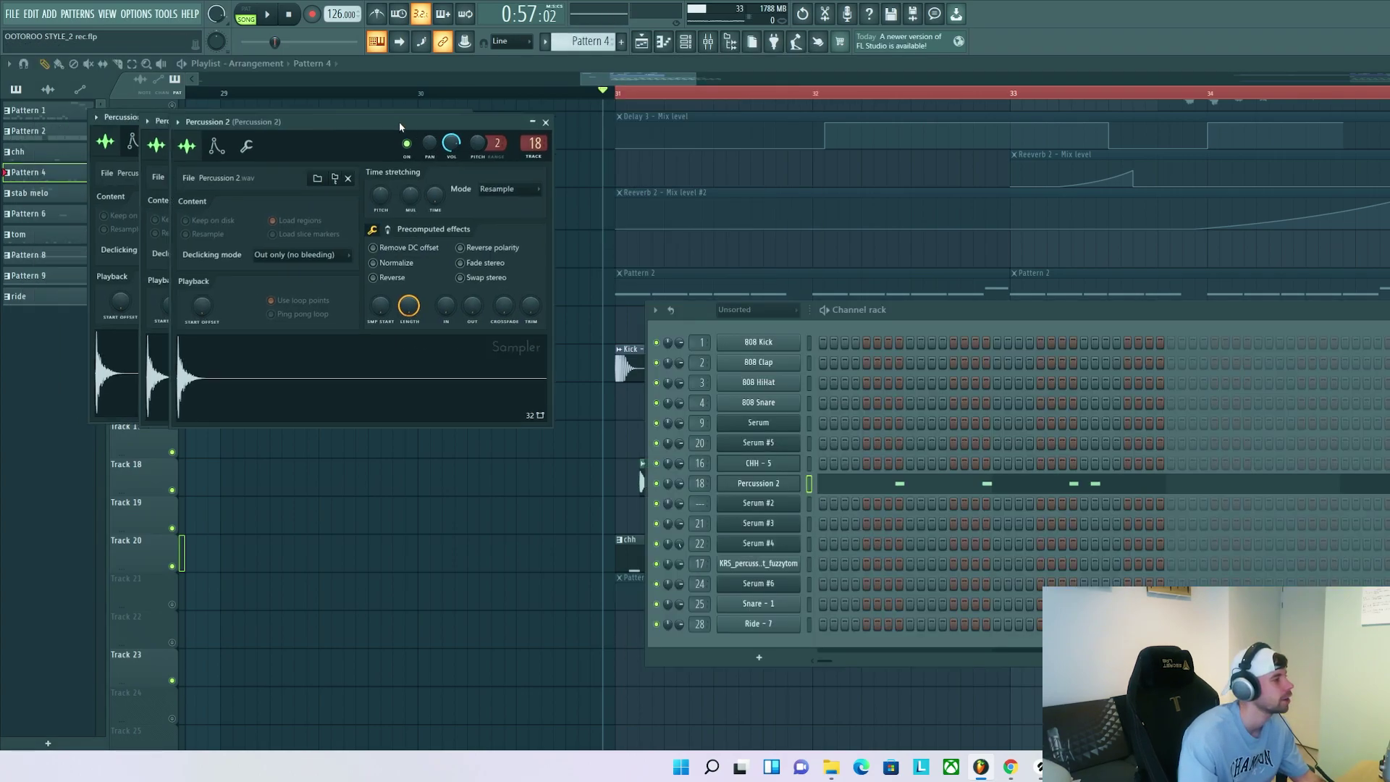
left_click_drag(336, 120, 756, 207)
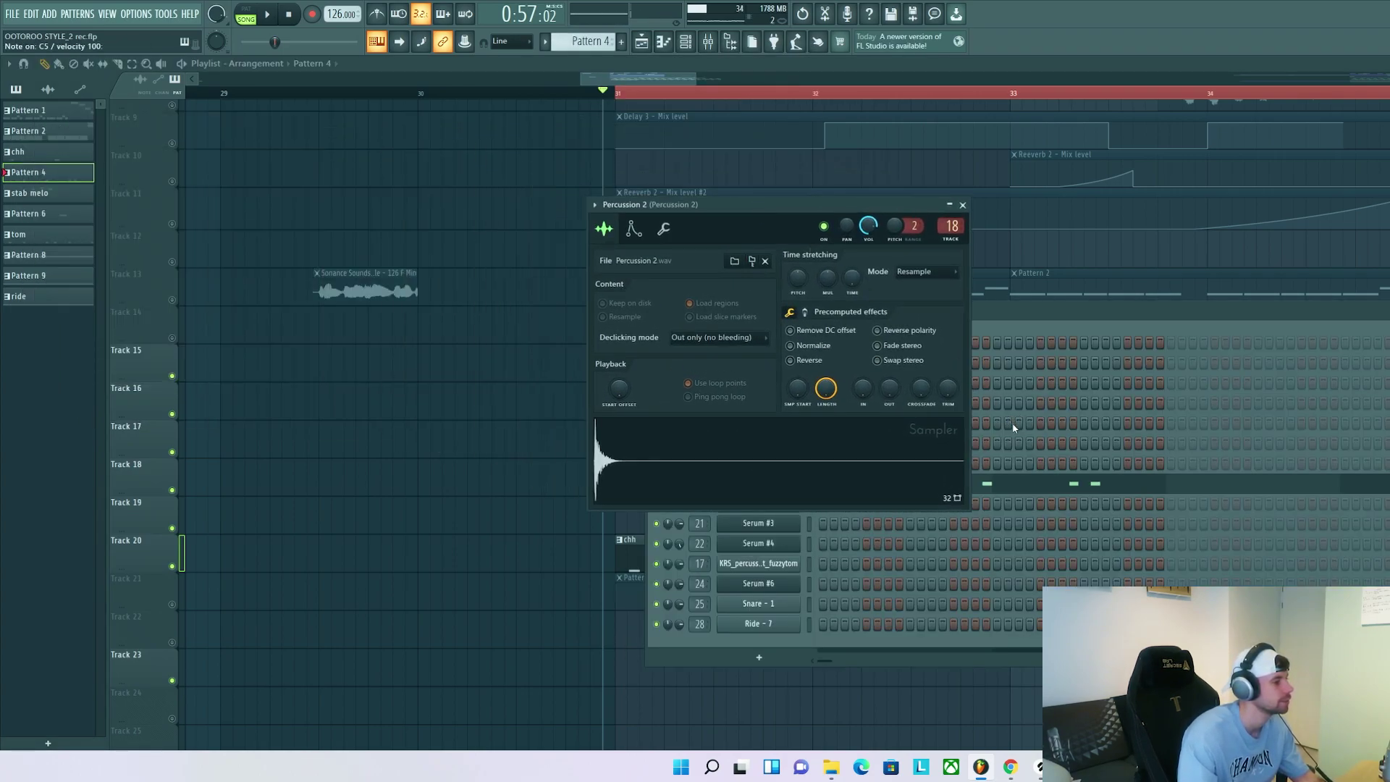
Step: Review the Percussion 2 notes of Pattern 4 in the piano roll
left_click(1042, 489)
scroll(248, 297, "down", 1)
left_click_drag(190, 246, 338, 369)
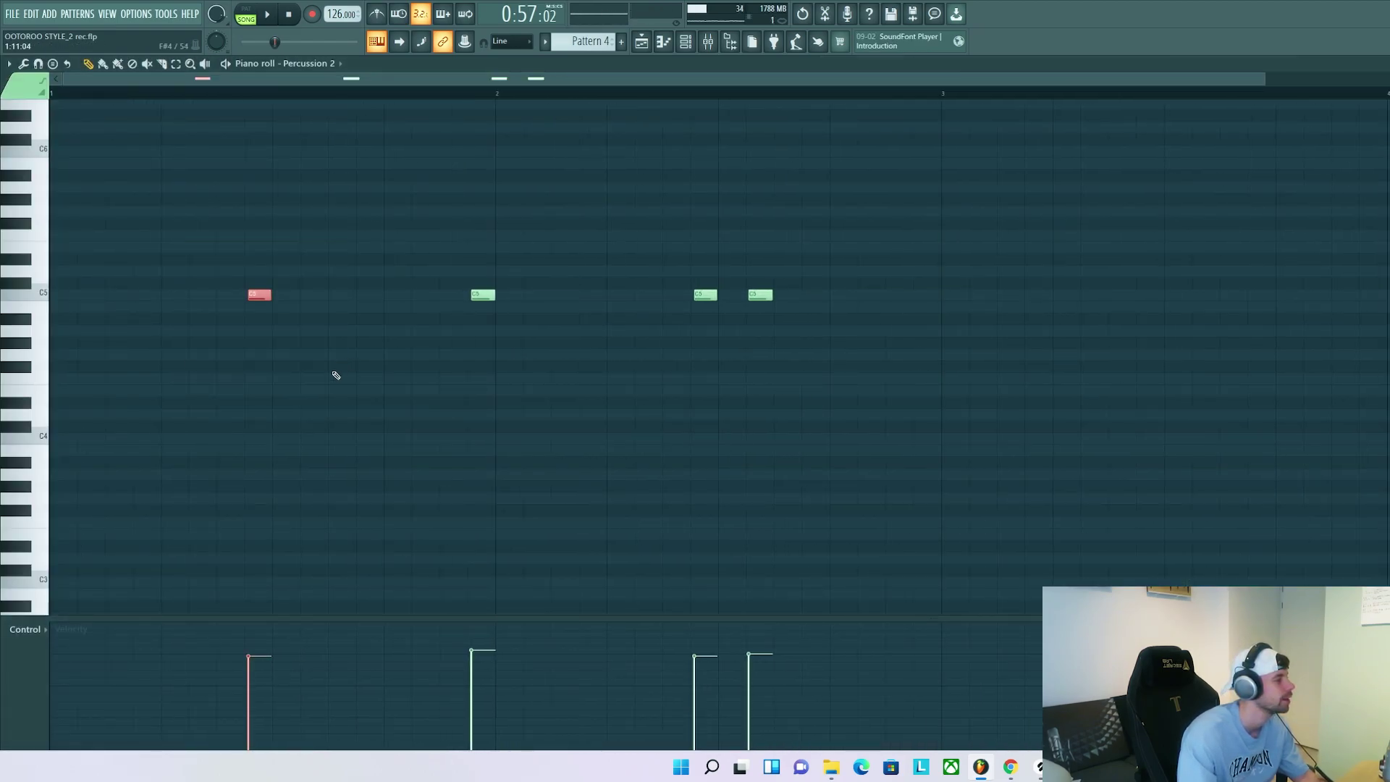
scroll(331, 376, "up", 2)
scroll(210, 279, "down", 2)
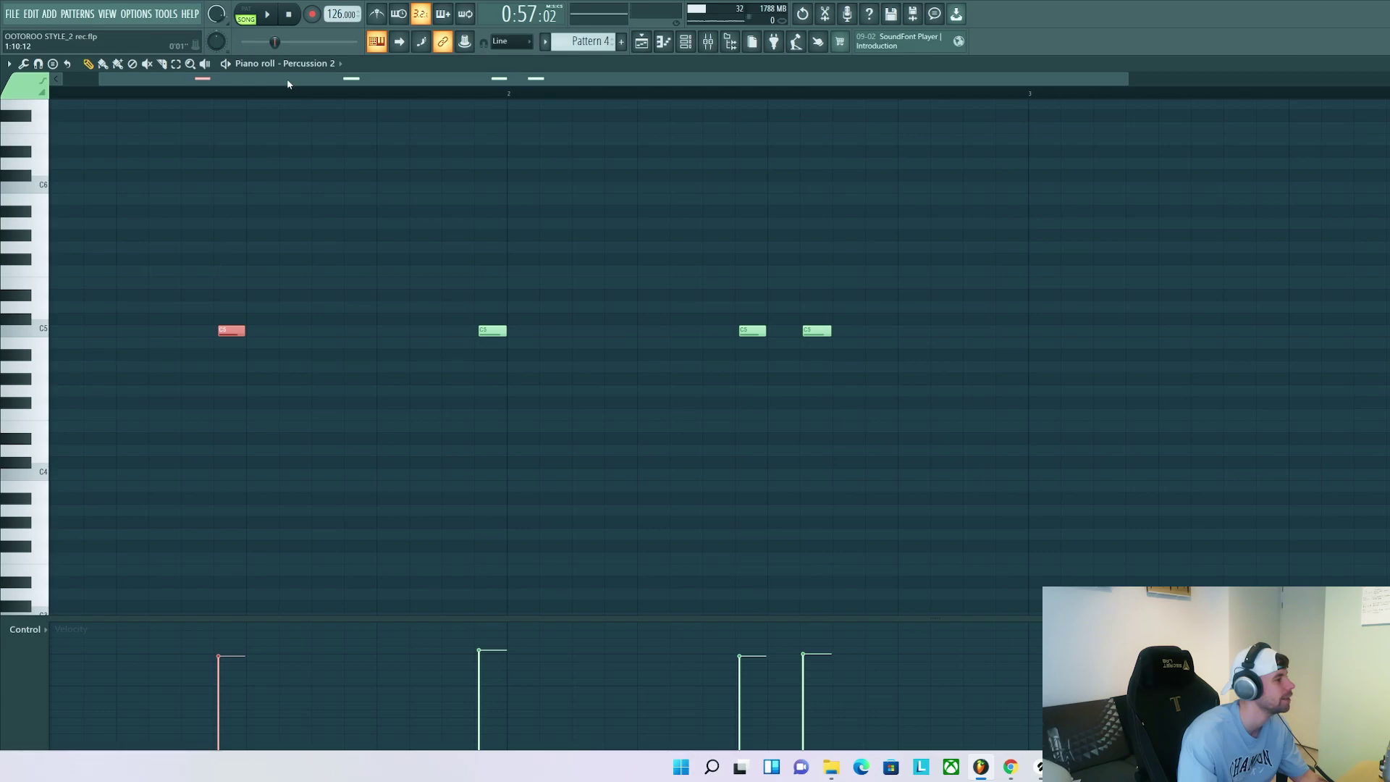
left_click_drag(318, 78, 112, 111)
left_click_drag(226, 217, 314, 334)
left_click_drag(365, 208, 573, 339)
Step: Audition Pattern 4 on Track 21 from bar 31 beneath the chh hats
key("F5")
key("space")
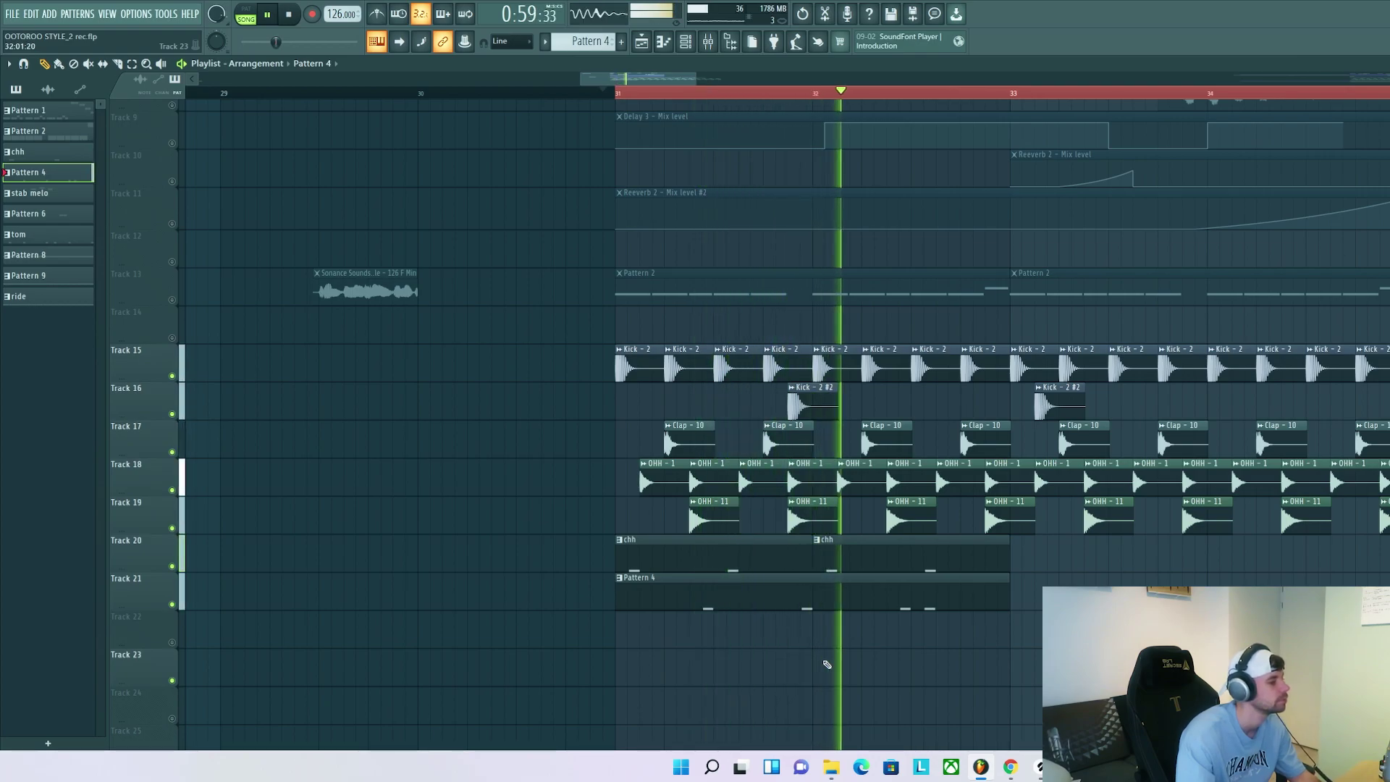
key("space")
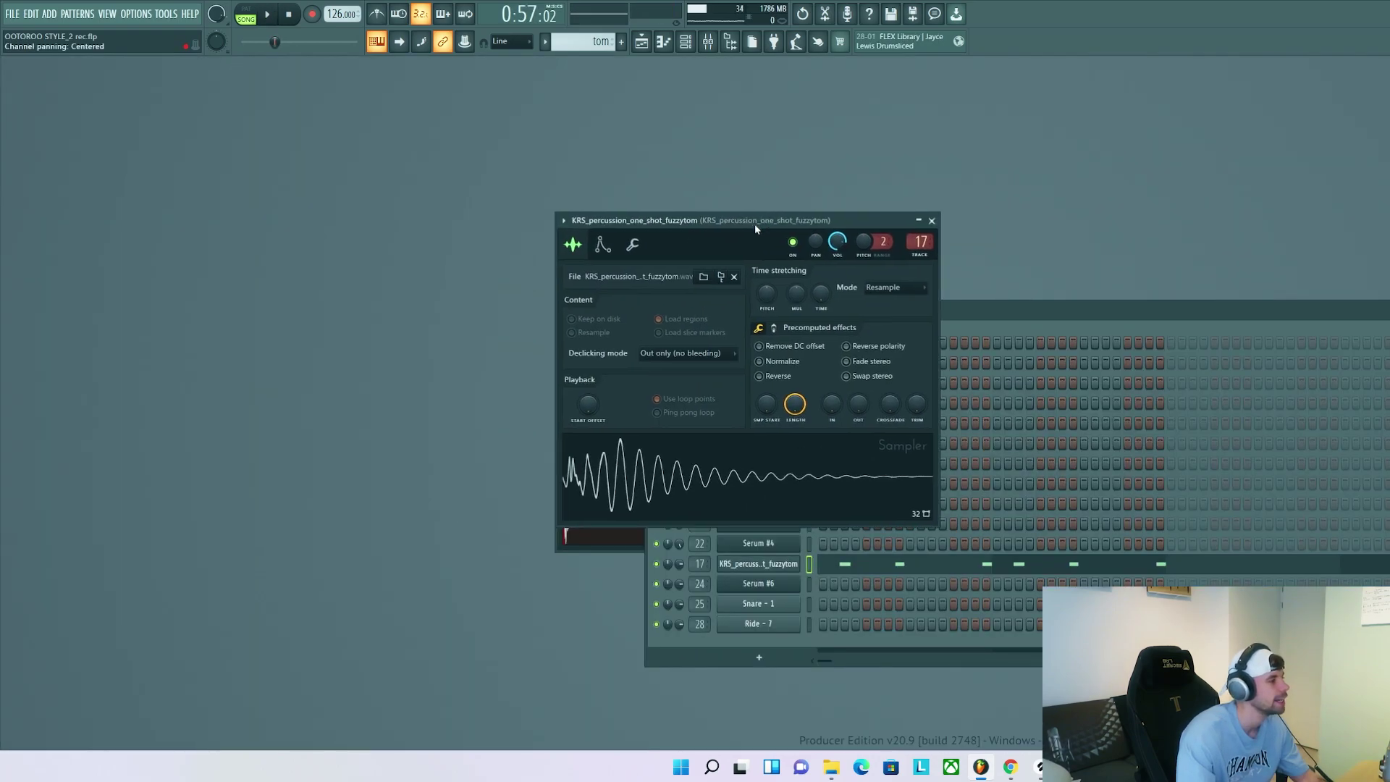
mouse_move(754, 229)
left_mouse_down()
mouse_move(769, 223)
mouse_move(749, 237)
left_mouse_up()
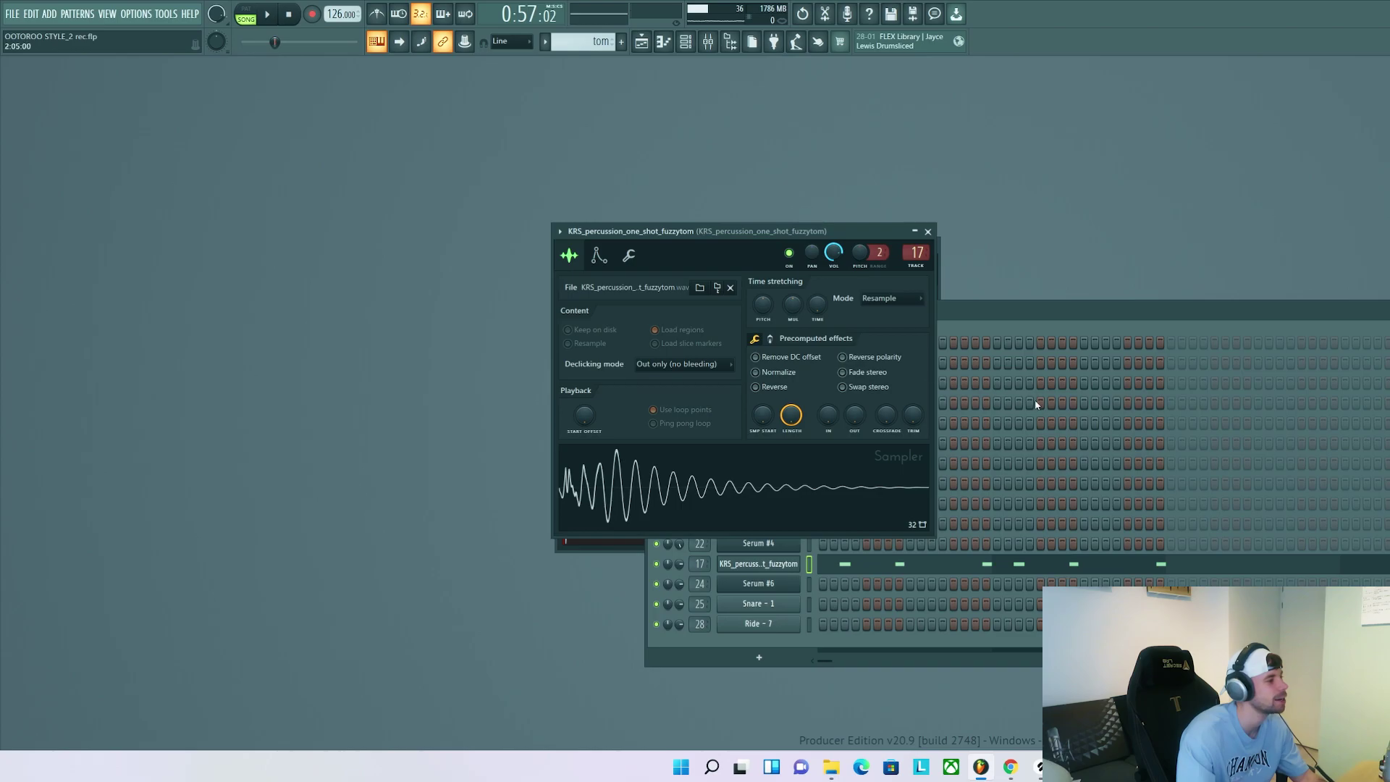
Step: Review the fuzzytom pattern in the piano roll, selecting its second through fifth tom notes
left_click(930, 562)
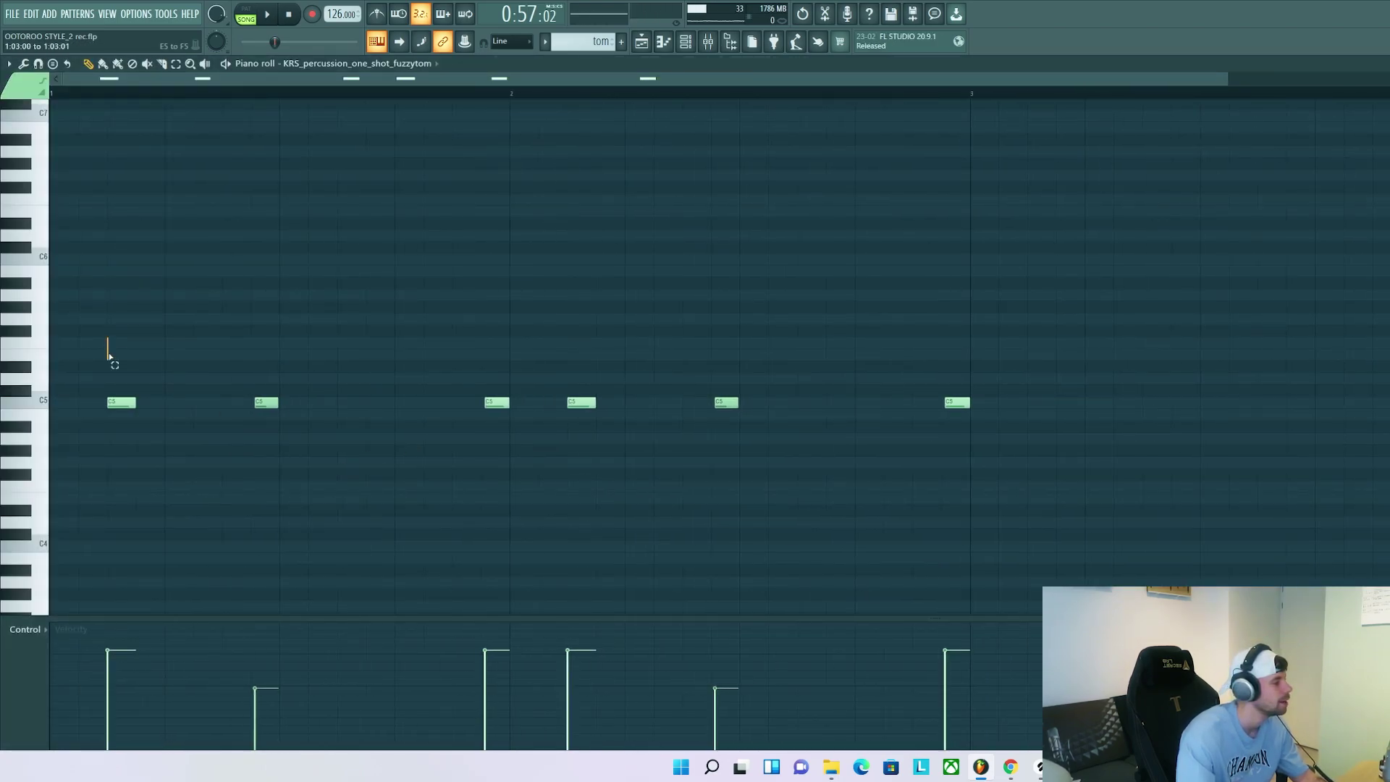
left_click_drag(176, 329, 341, 493)
left_click_drag(434, 355, 615, 490)
left_click_drag(655, 338, 793, 430)
Step: Duplicate the chh, Pattern 4 and tom clips on Tracks 15–22 past bar 33 with Ctrl+B
key("F5")
key("space")
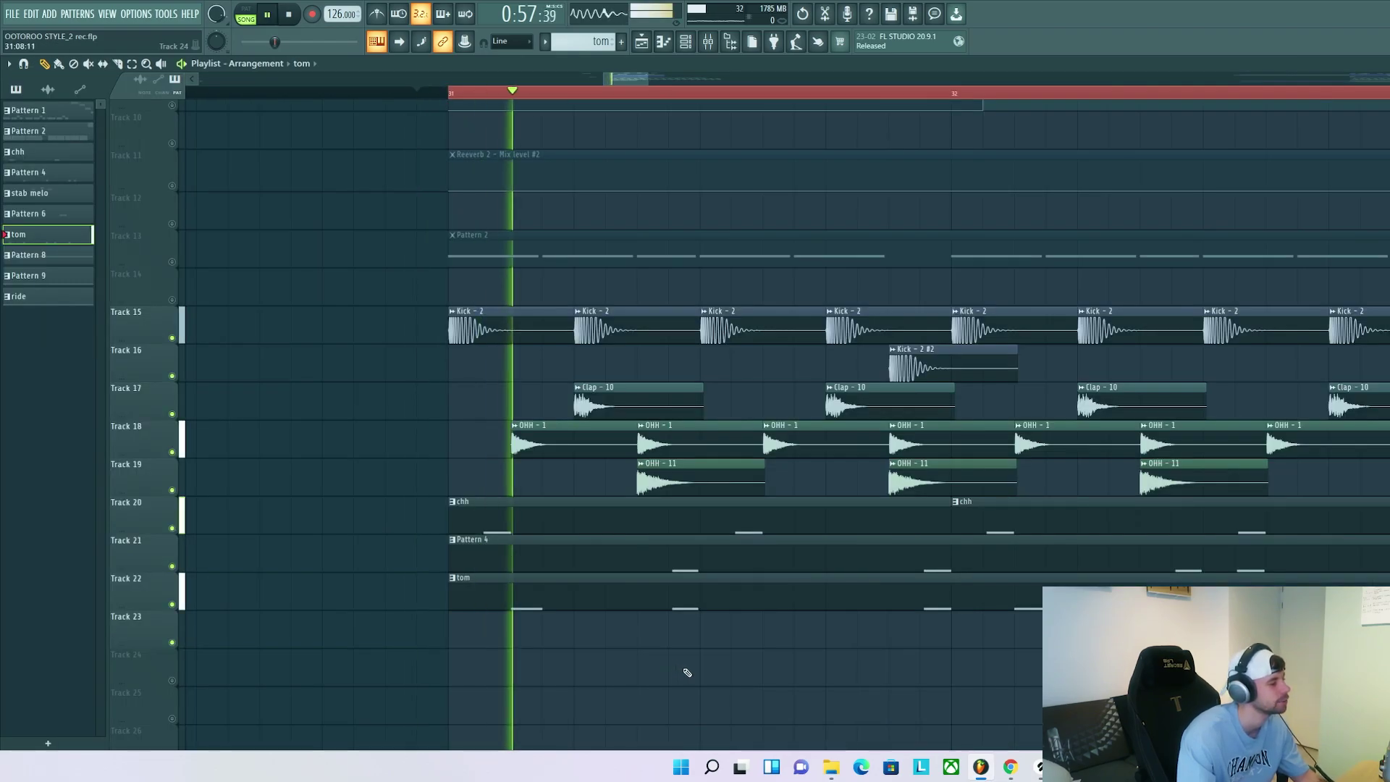
scroll(686, 673, "down", 2)
left_click_drag(1042, 627, 601, 492)
left_click(518, 535, "ctrl")
key("space")
scroll(846, 701, "down", 3)
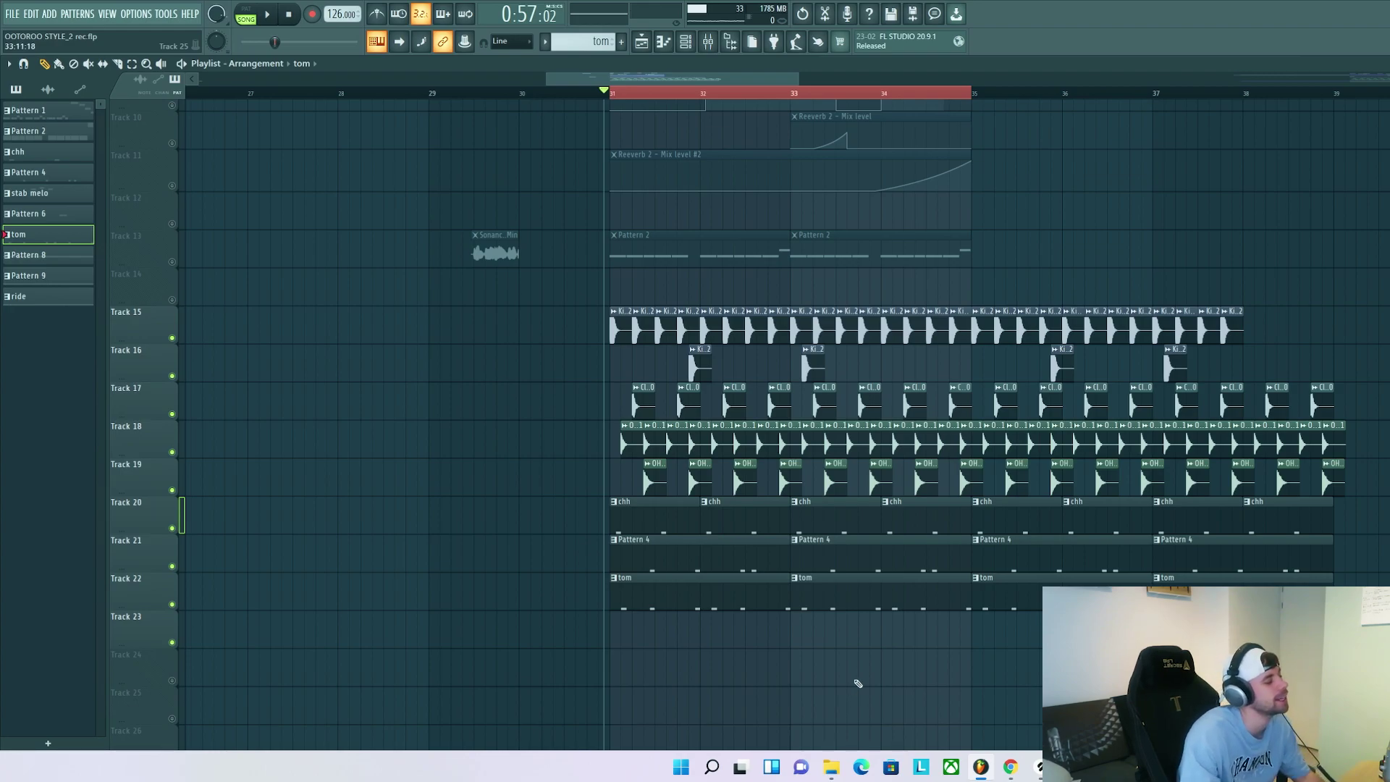
scroll(854, 696, "down", 3)
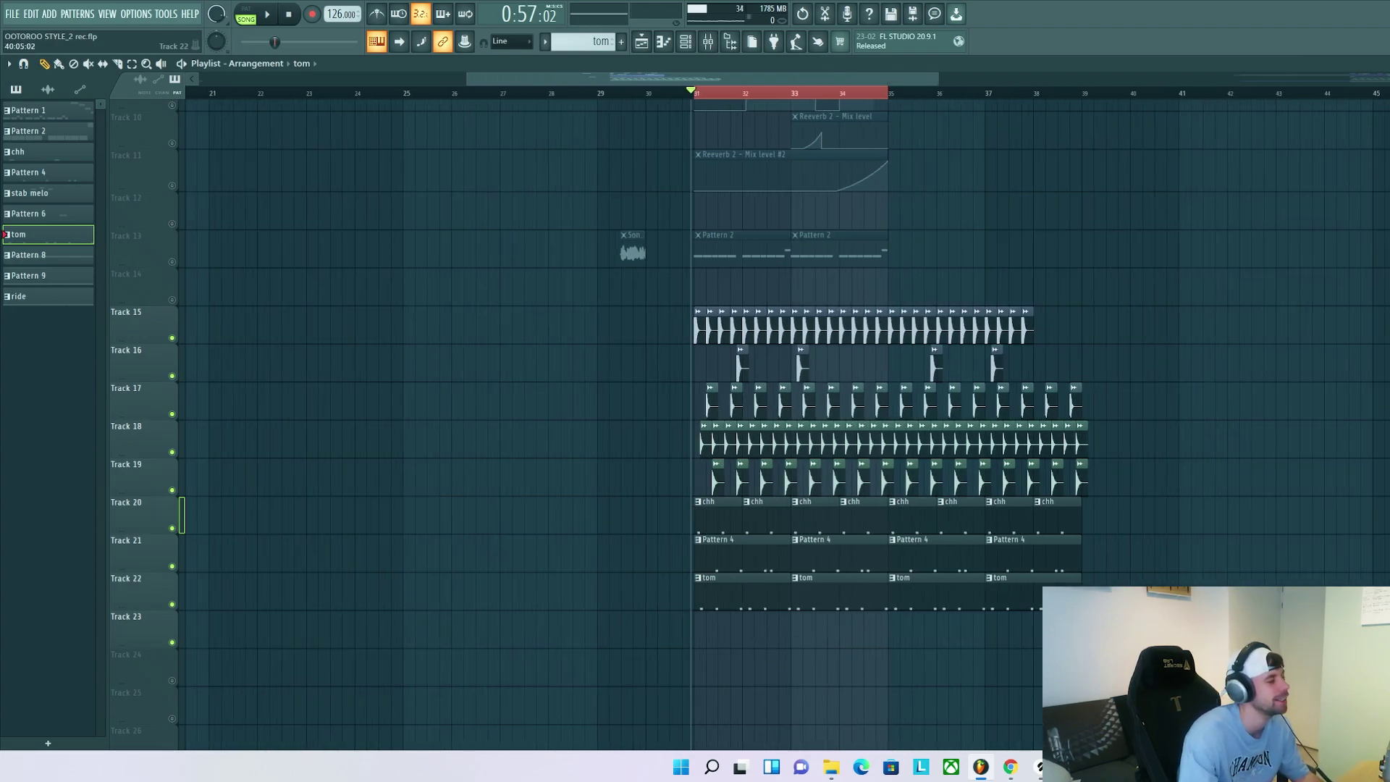
key("ctrl+b")
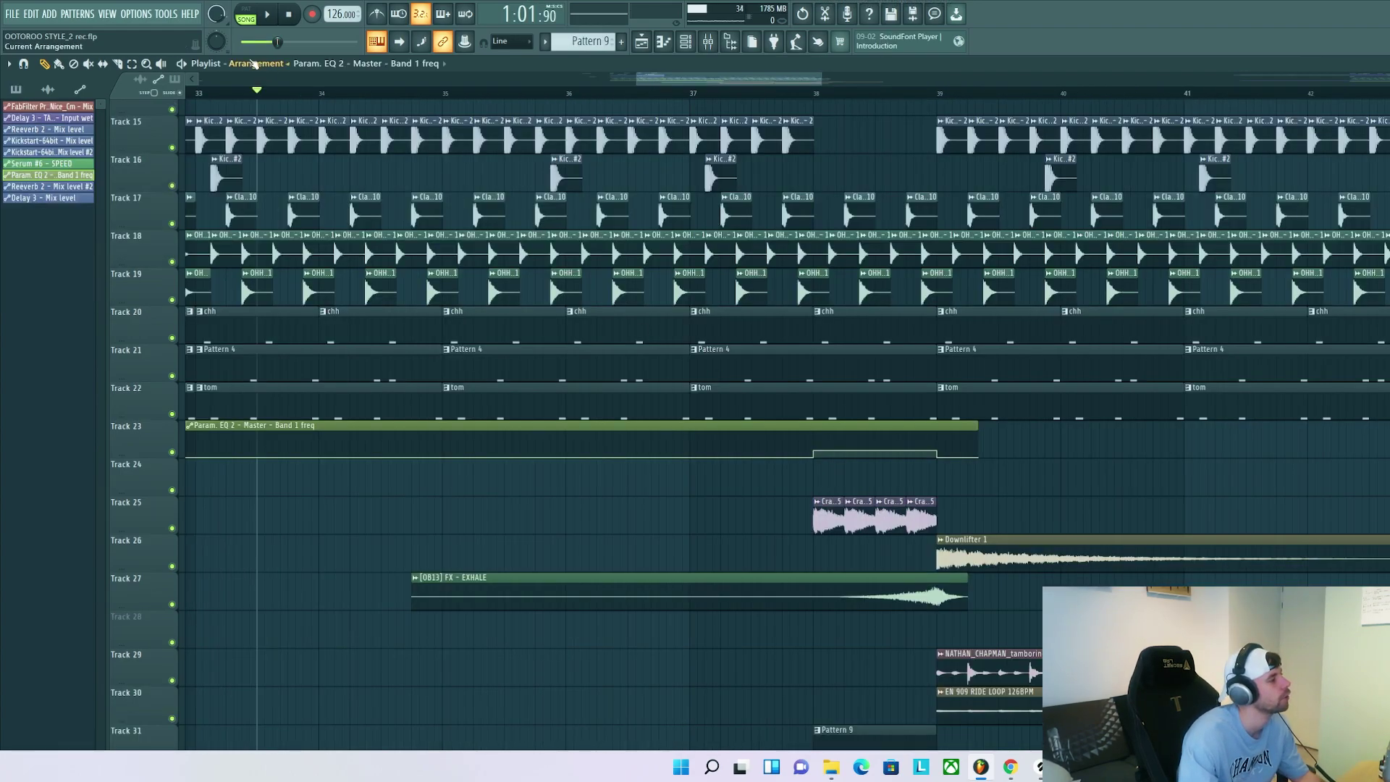
scroll(941, 557, "up", 2)
scroll(757, 522, "up", 2)
scroll(761, 511, "down", 4)
left_click(743, 558)
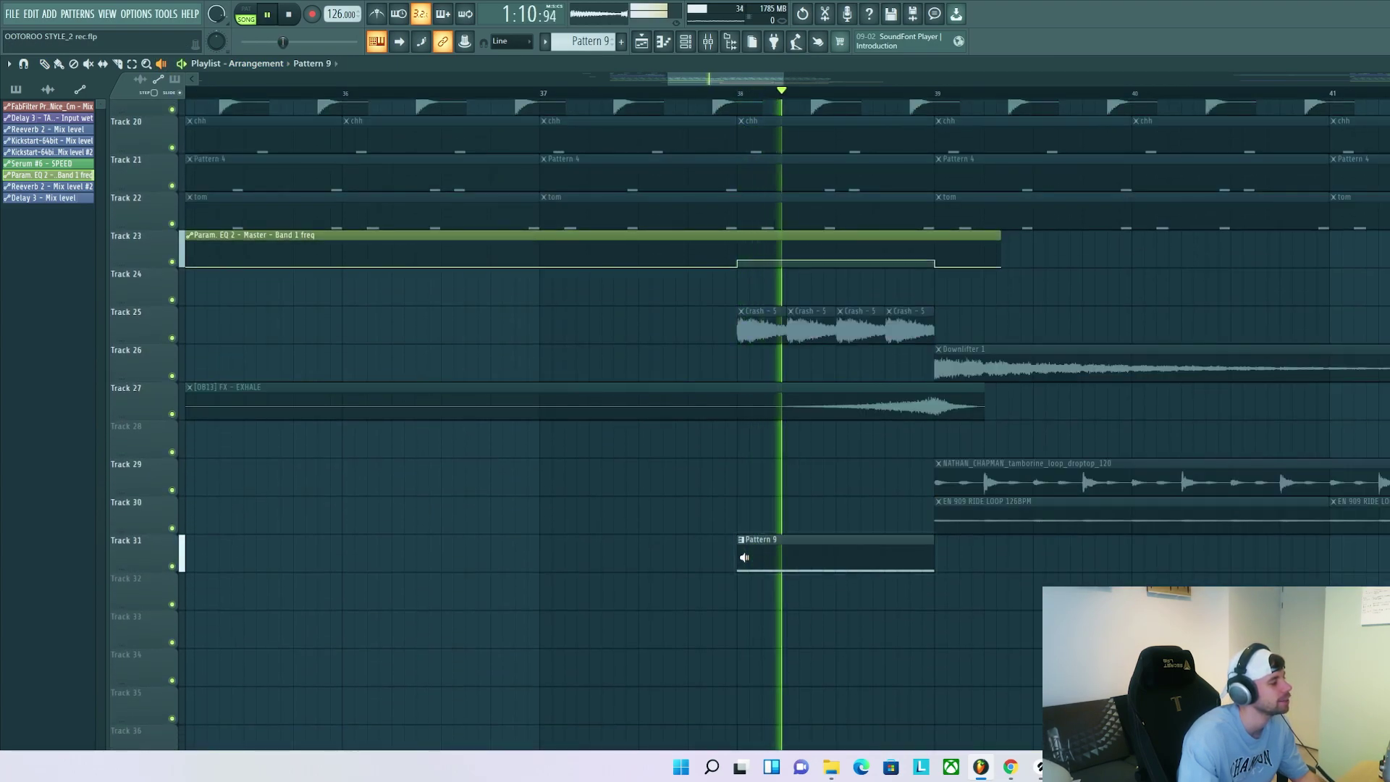
left_click_drag(754, 309, 753, 309)
left_click_drag(884, 409, 883, 409)
left_click_drag(939, 367, 940, 366)
scroll(779, 435, "up", 2)
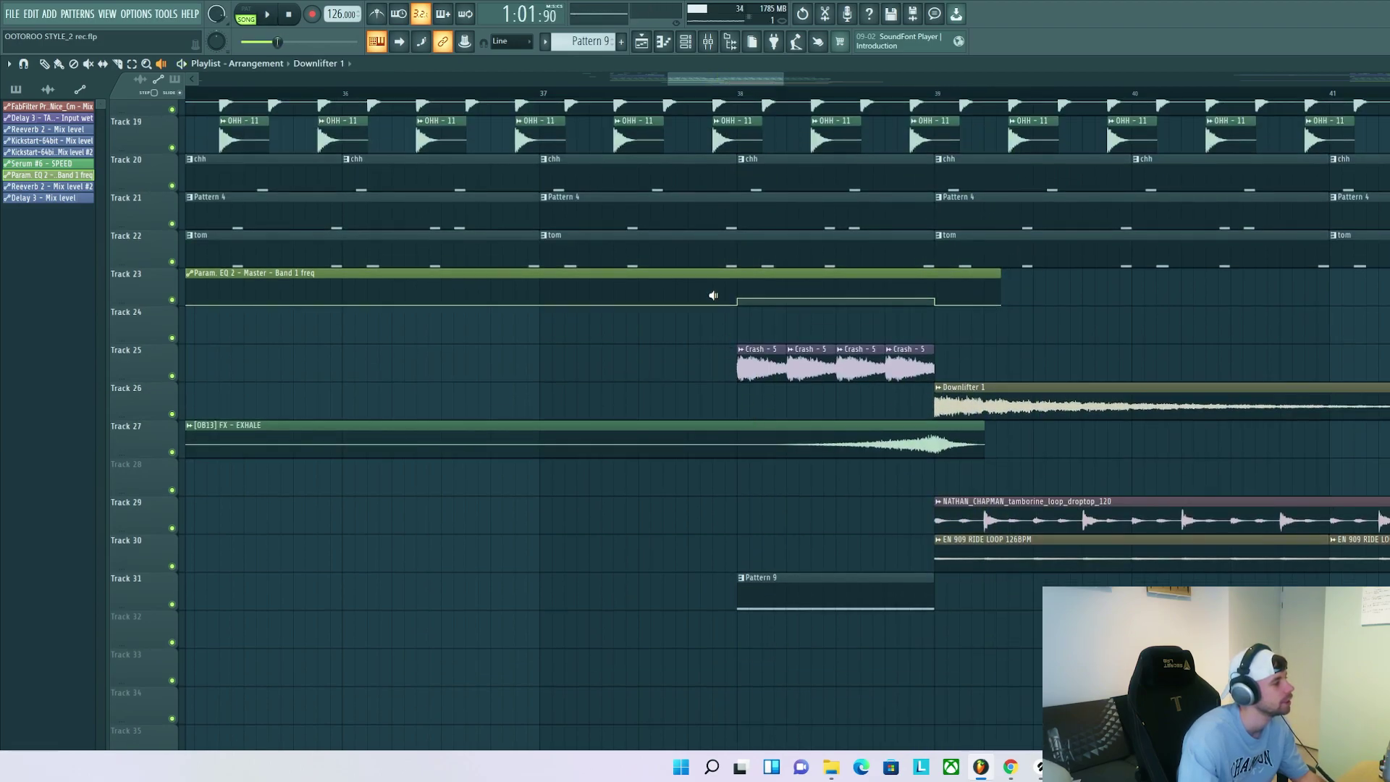
scroll(736, 355, "up", 4)
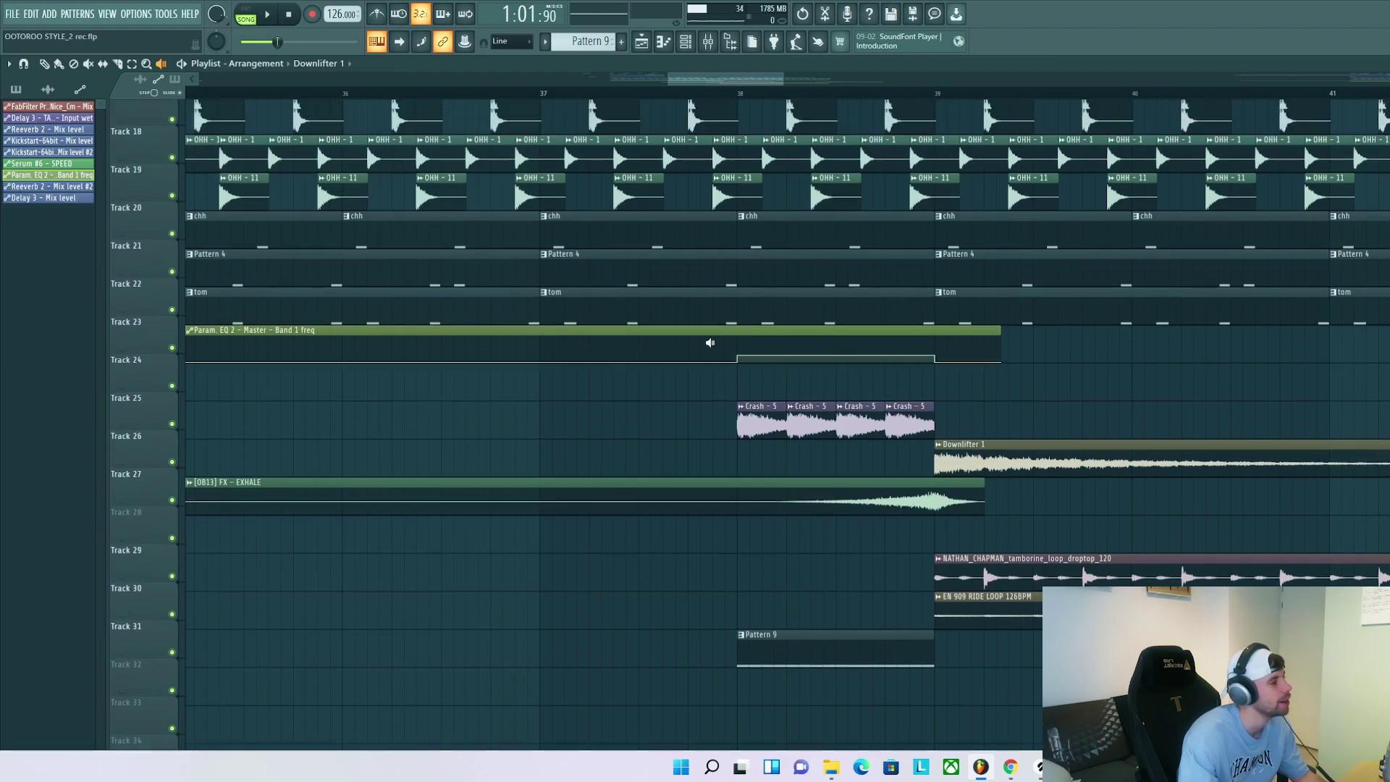
scroll(613, 335, "down", 5)
scroll(680, 411, "up", 2)
scroll(679, 411, "down", 2)
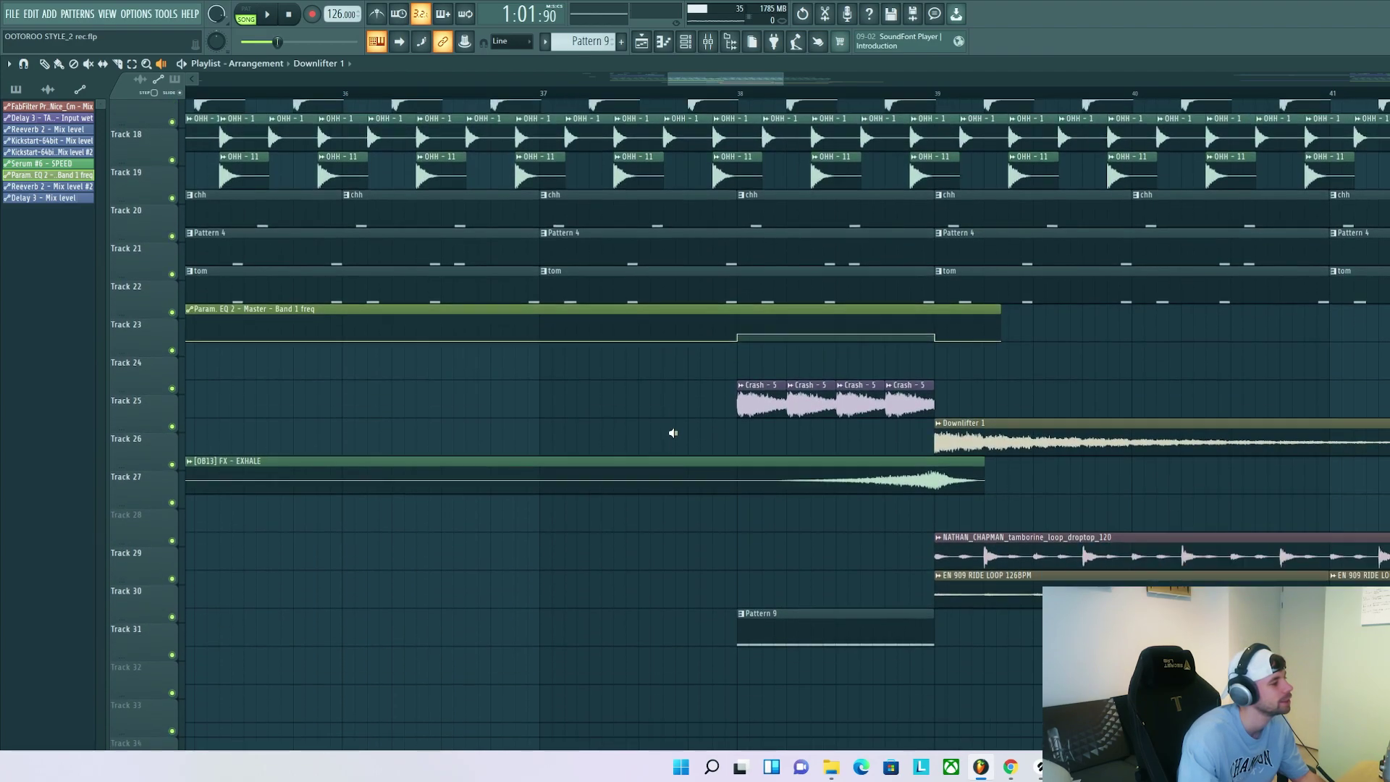
left_click(972, 512)
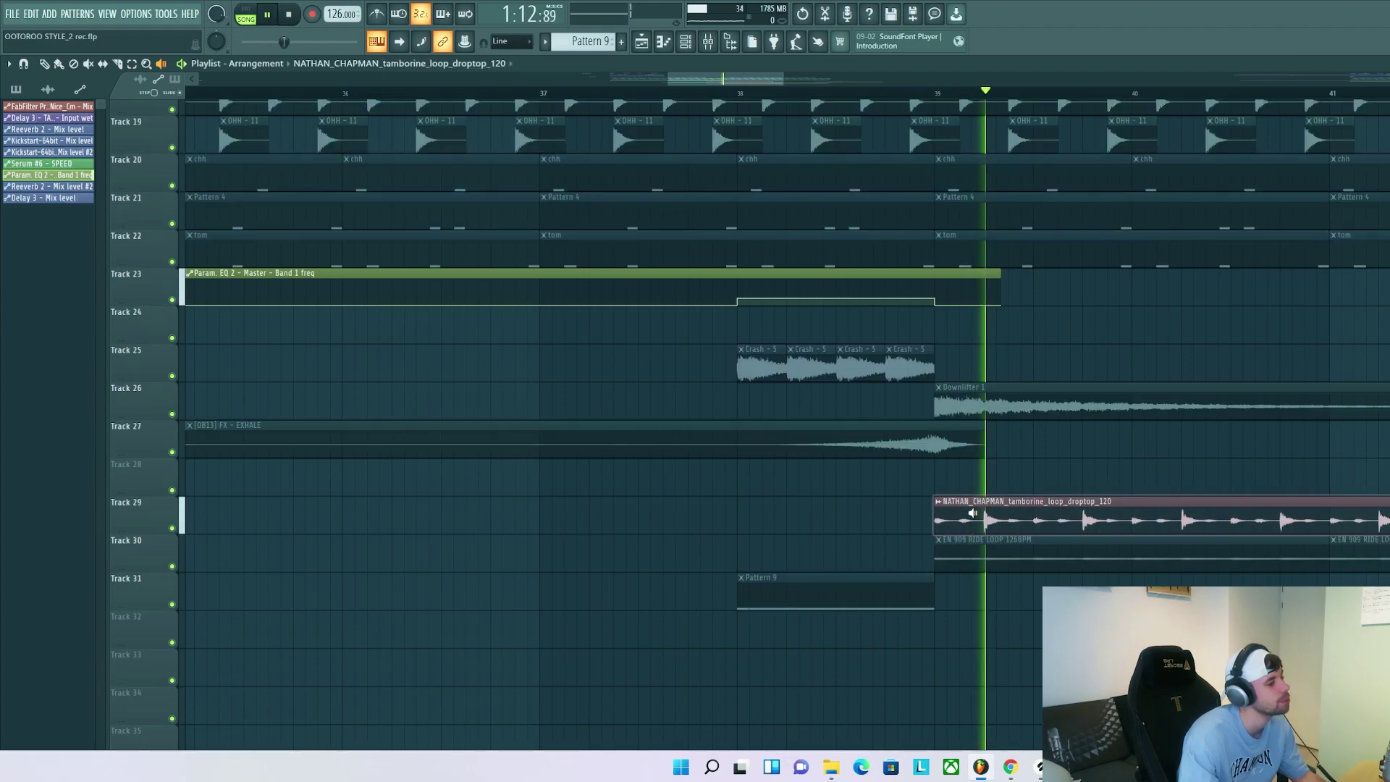
left_click(955, 561)
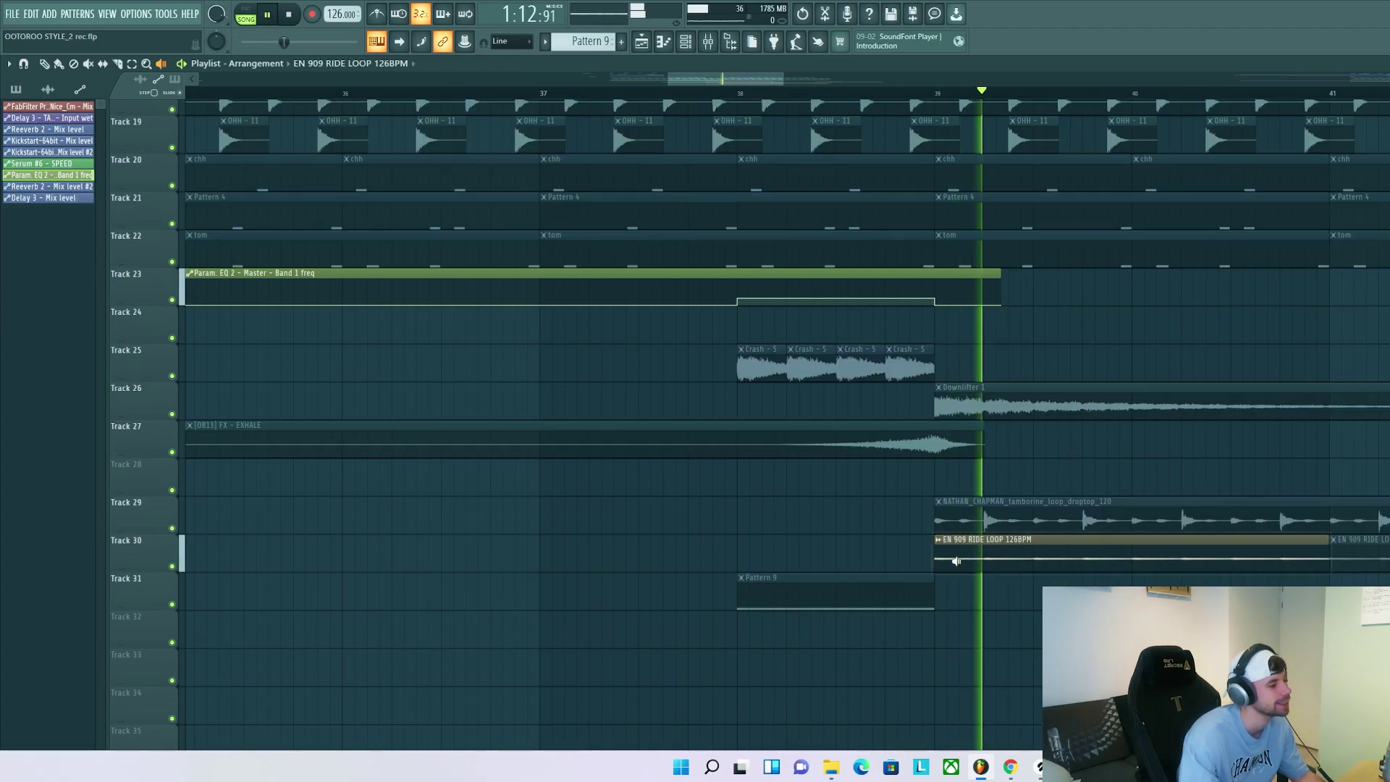
scroll(956, 559, "down", 1)
scroll(959, 568, "down", 2)
scroll(965, 577, "up", 5)
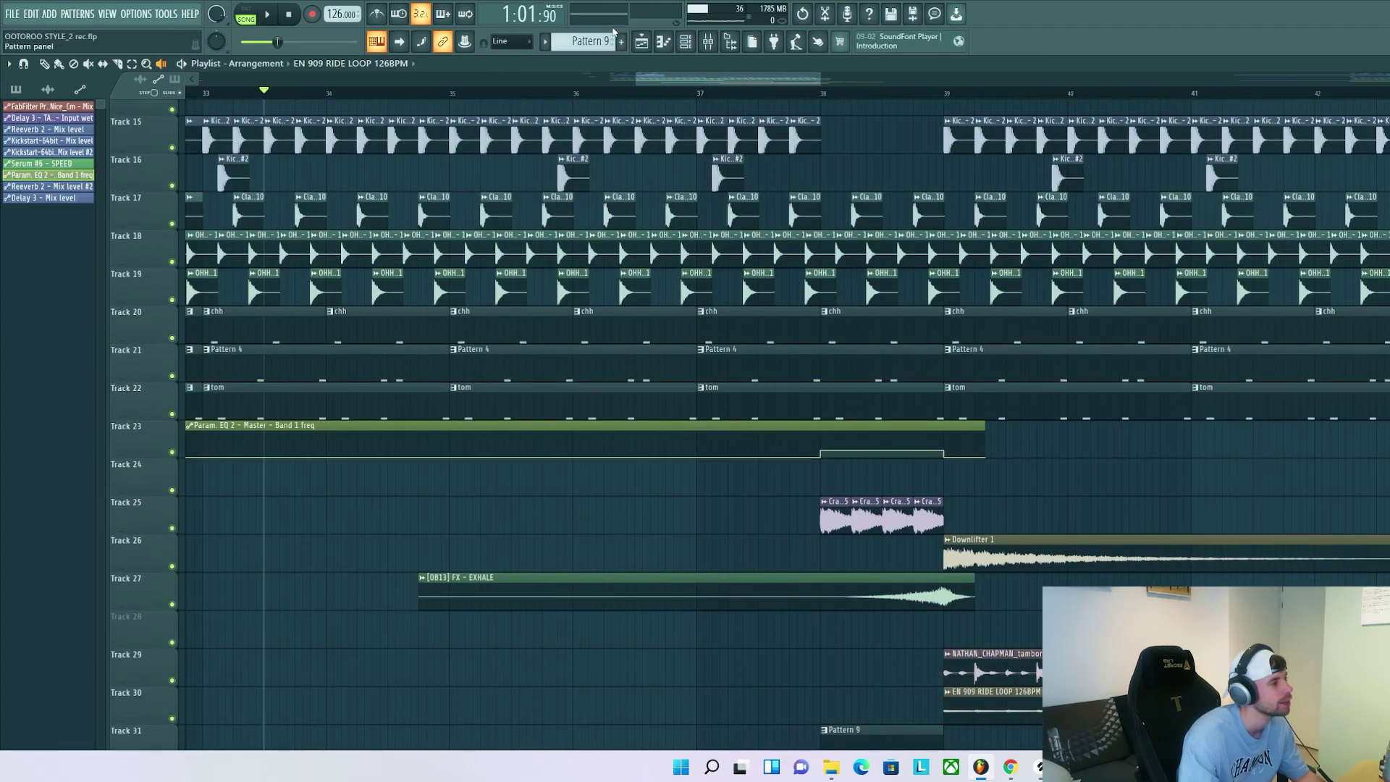
left_click(623, 95)
scroll(652, 351, "down", 6)
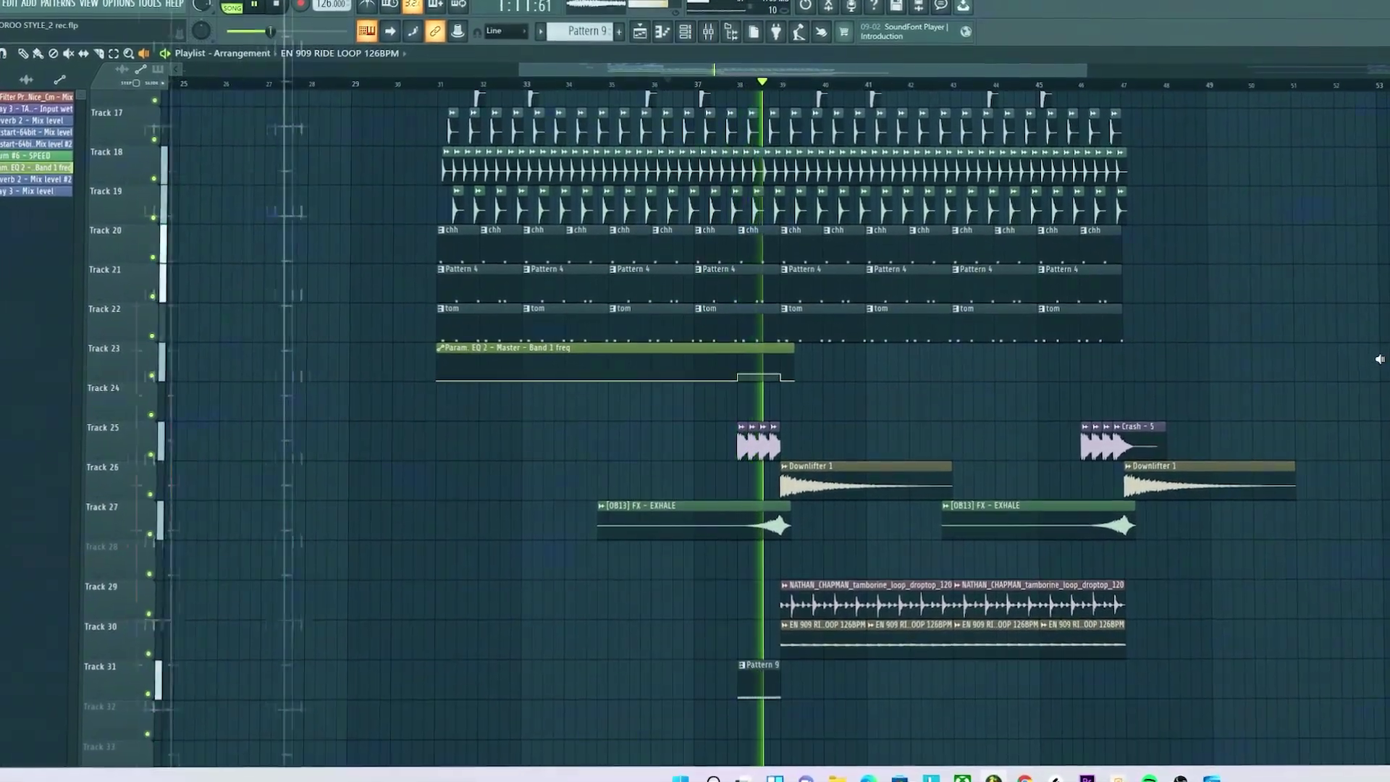
scroll(1385, 359, "up", 2)
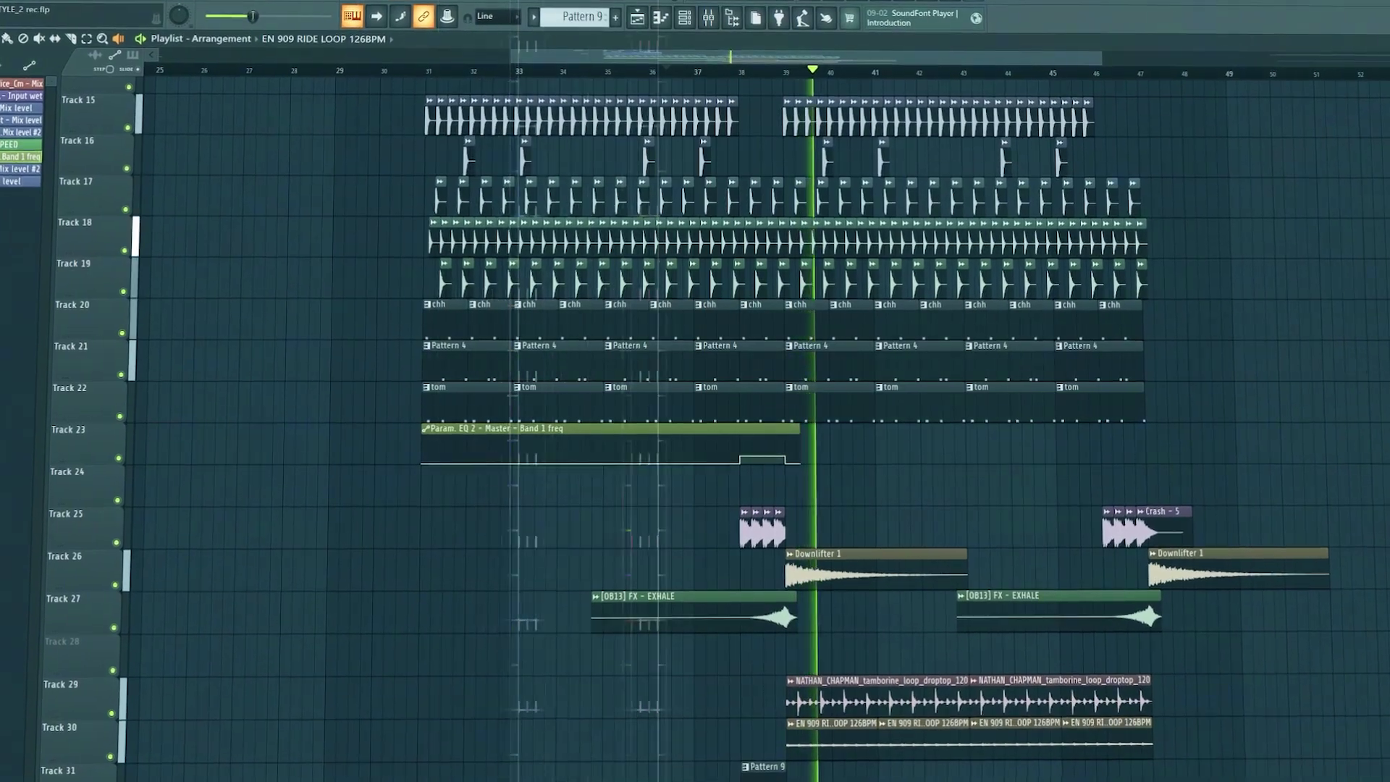
scroll(695, 434, "down", 2)
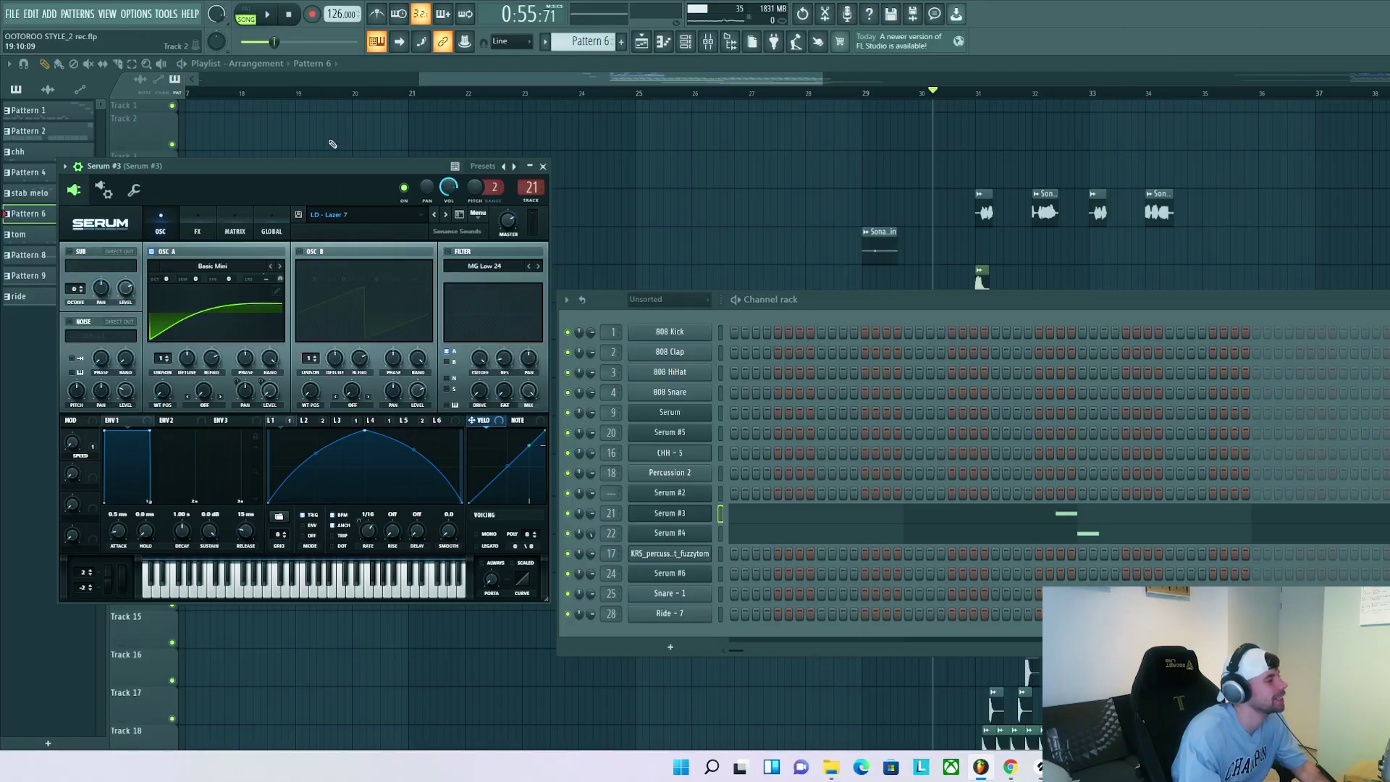
Step: Bring up the Serum #3 and Serum #4 synth windows, centred on screen
left_click_drag(322, 172, 718, 225)
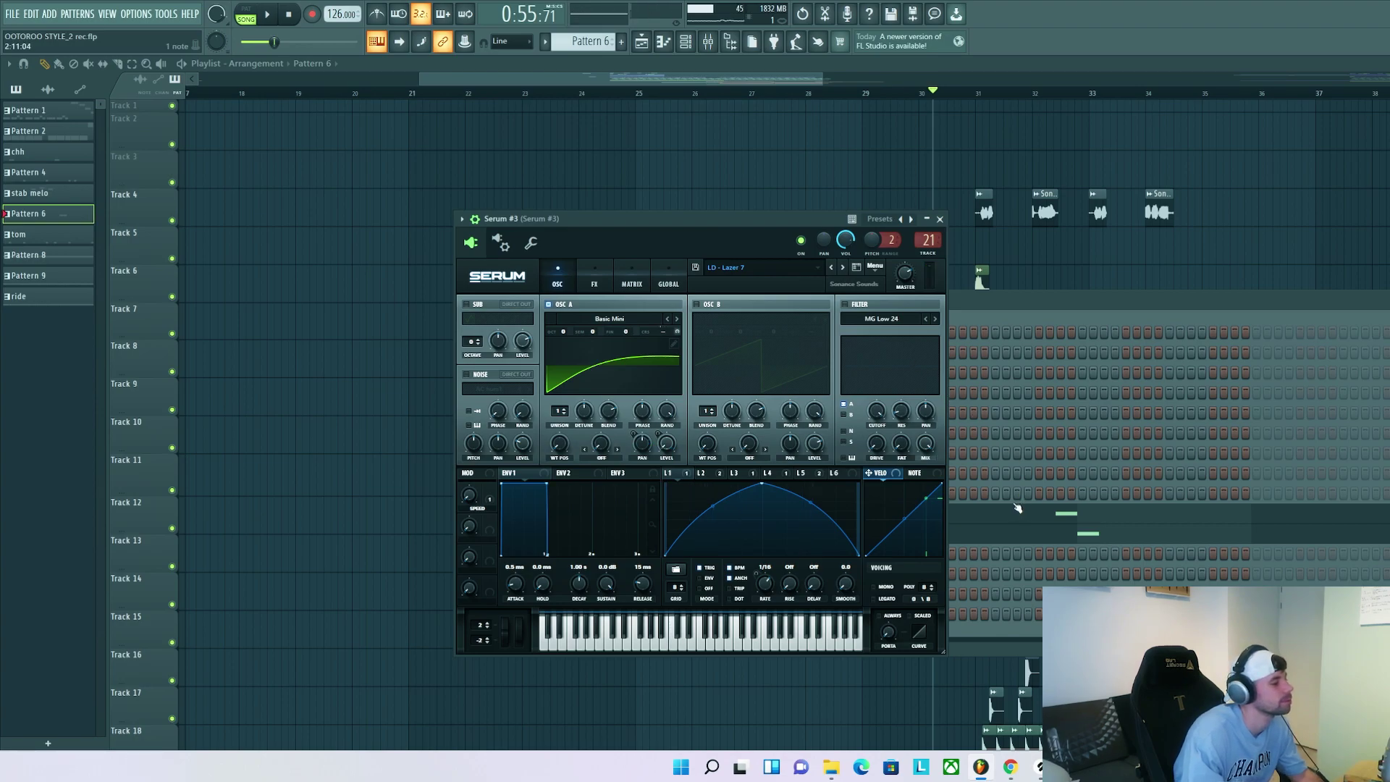
left_click(996, 307)
left_click(651, 534)
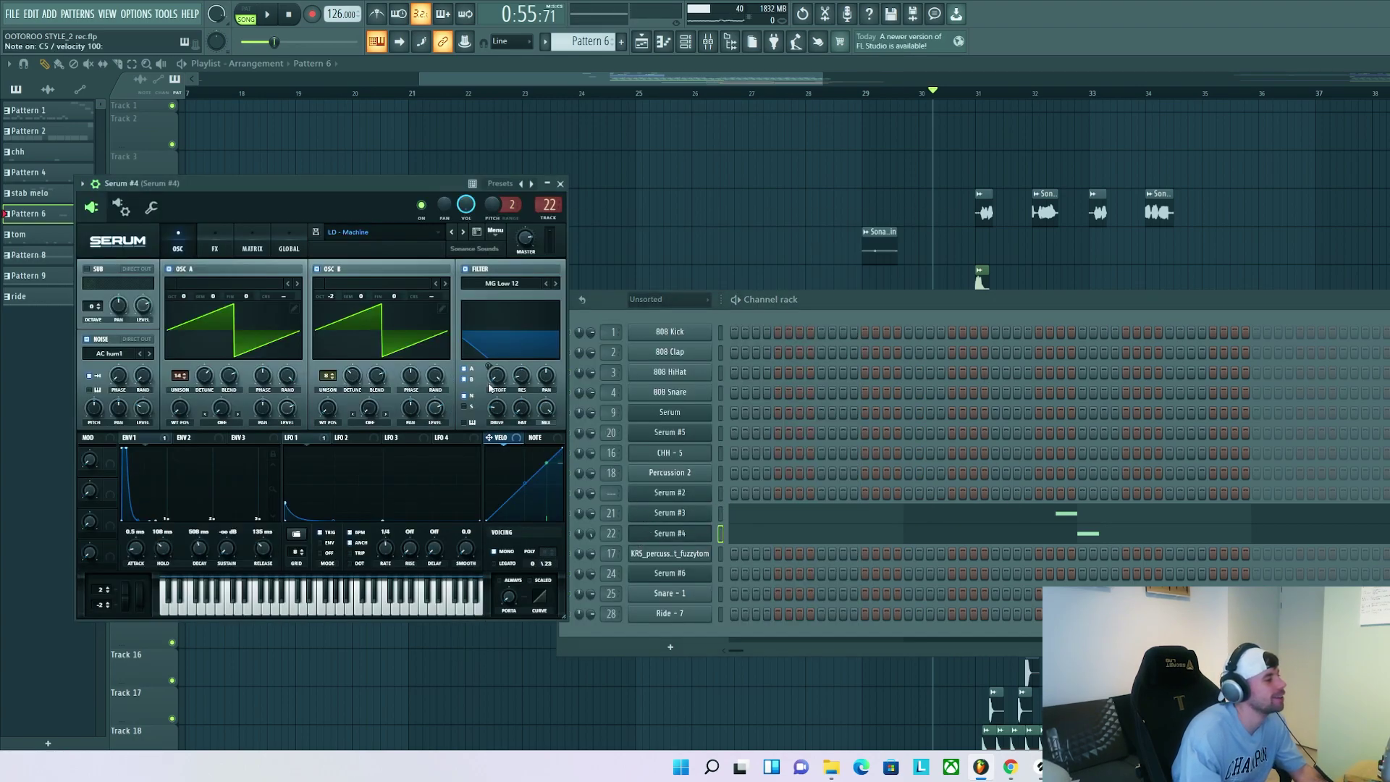
left_click_drag(512, 186, 770, 201)
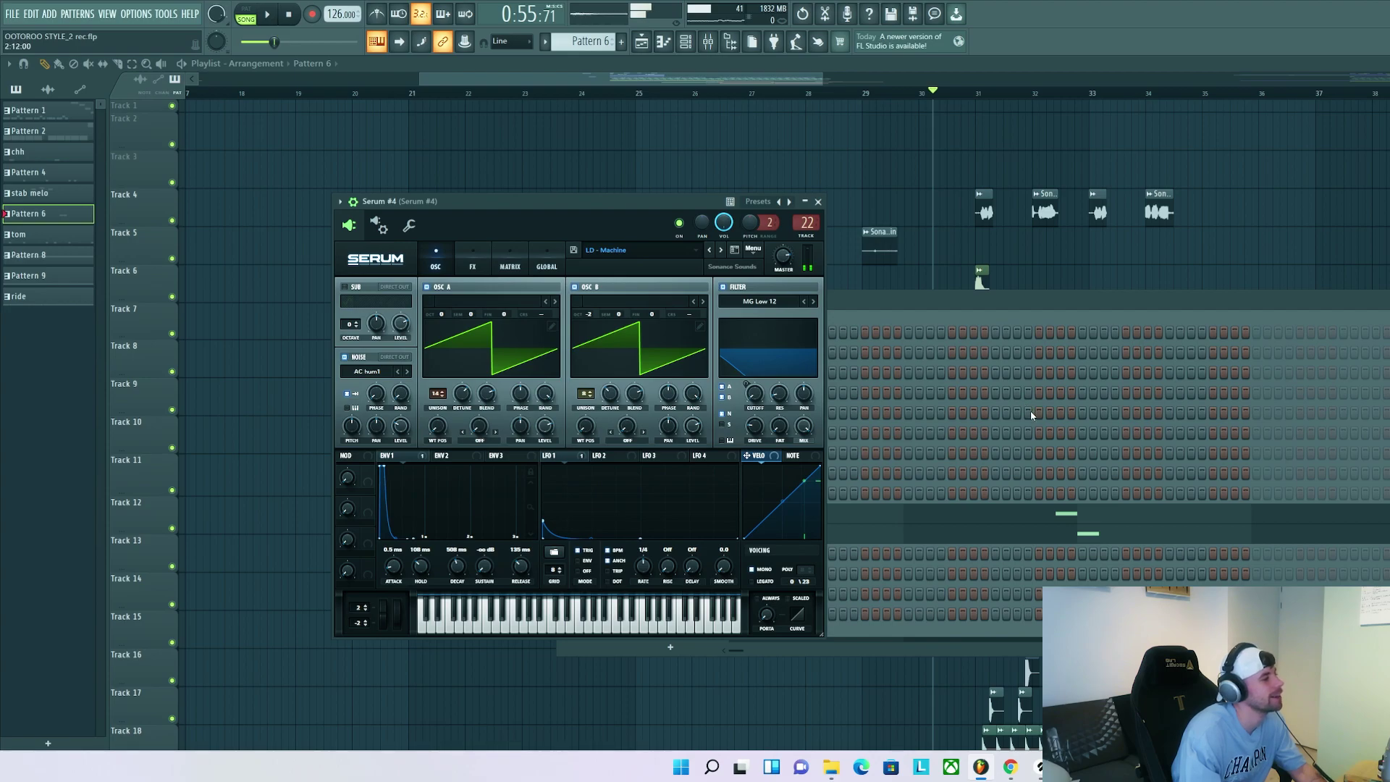
Step: Audition the Serum #3 piano roll from bar 2.5, testing a note below F4 then removing it
left_click(1021, 513)
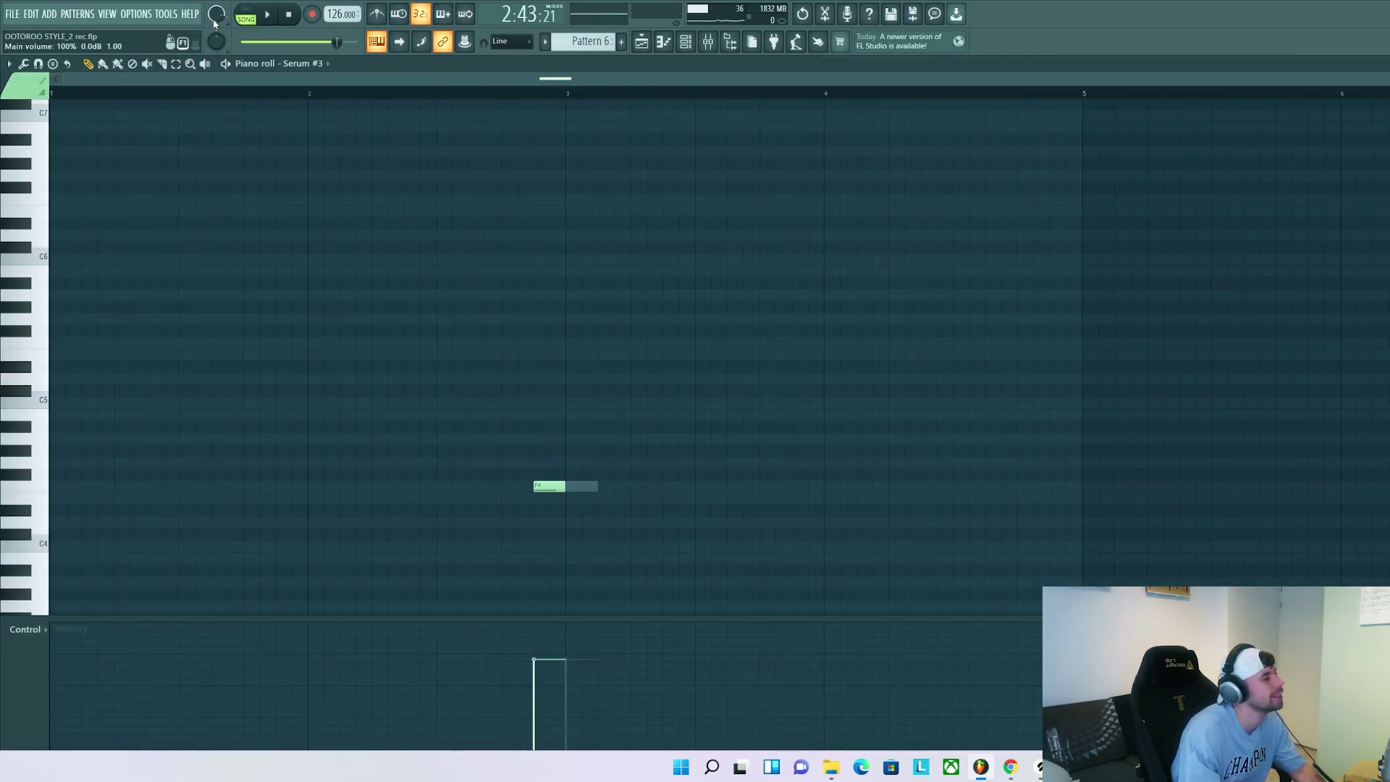
left_click(436, 96)
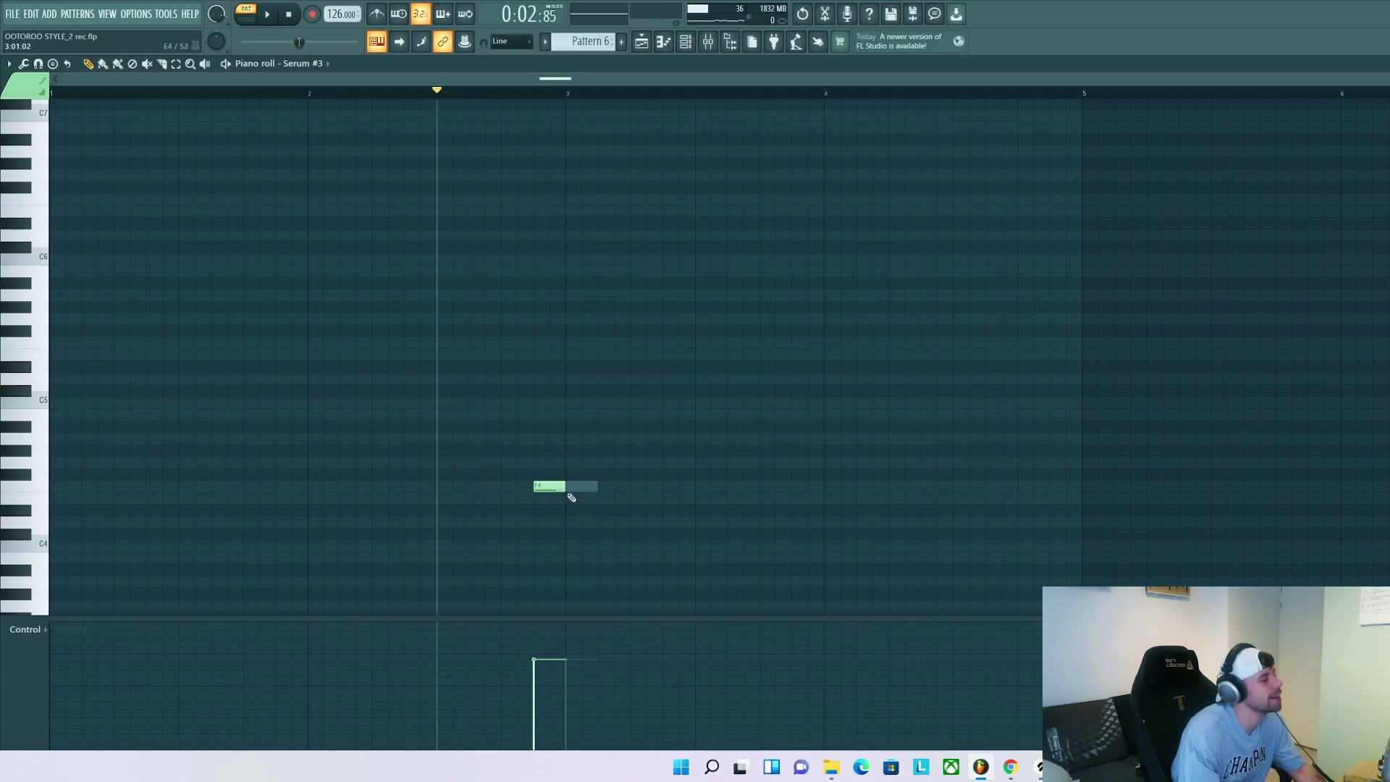
left_click(605, 496)
right_click(608, 496)
key("space")
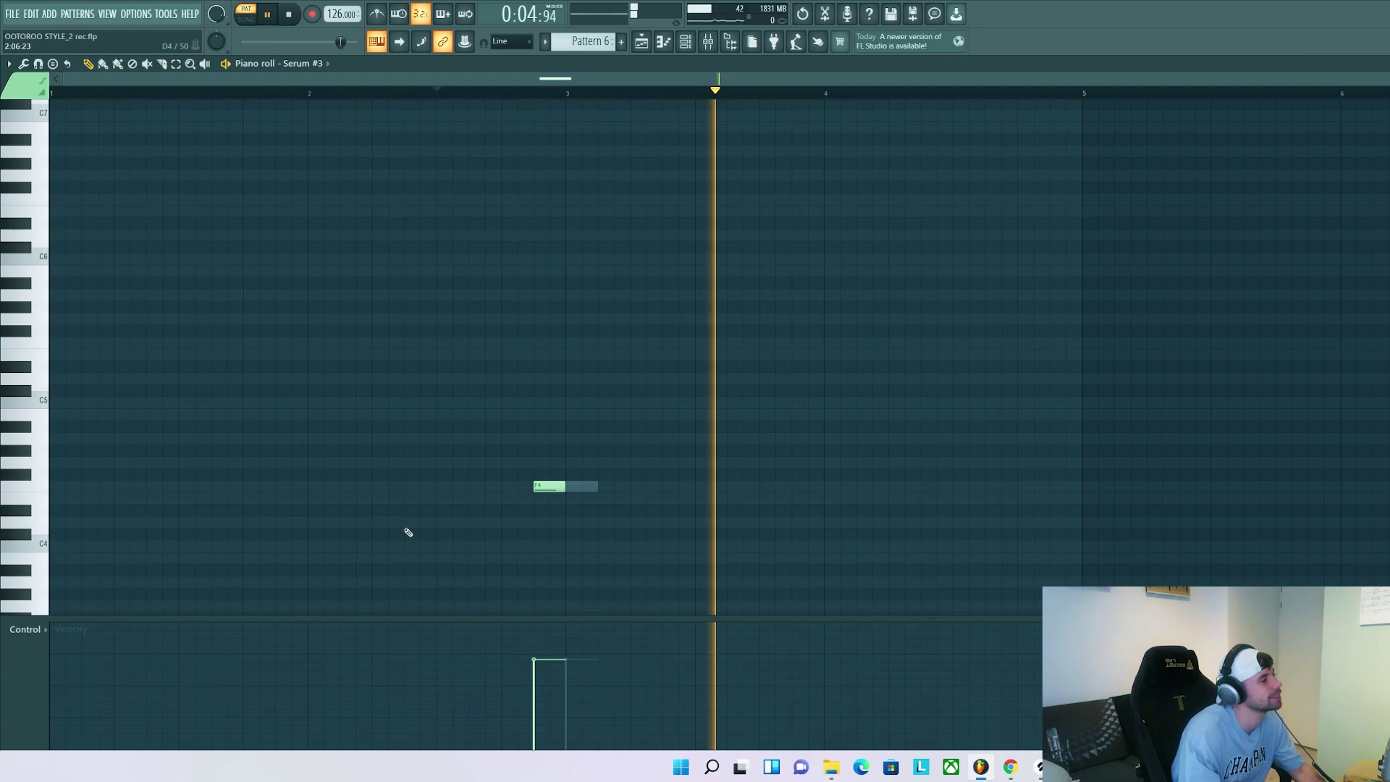
key("space")
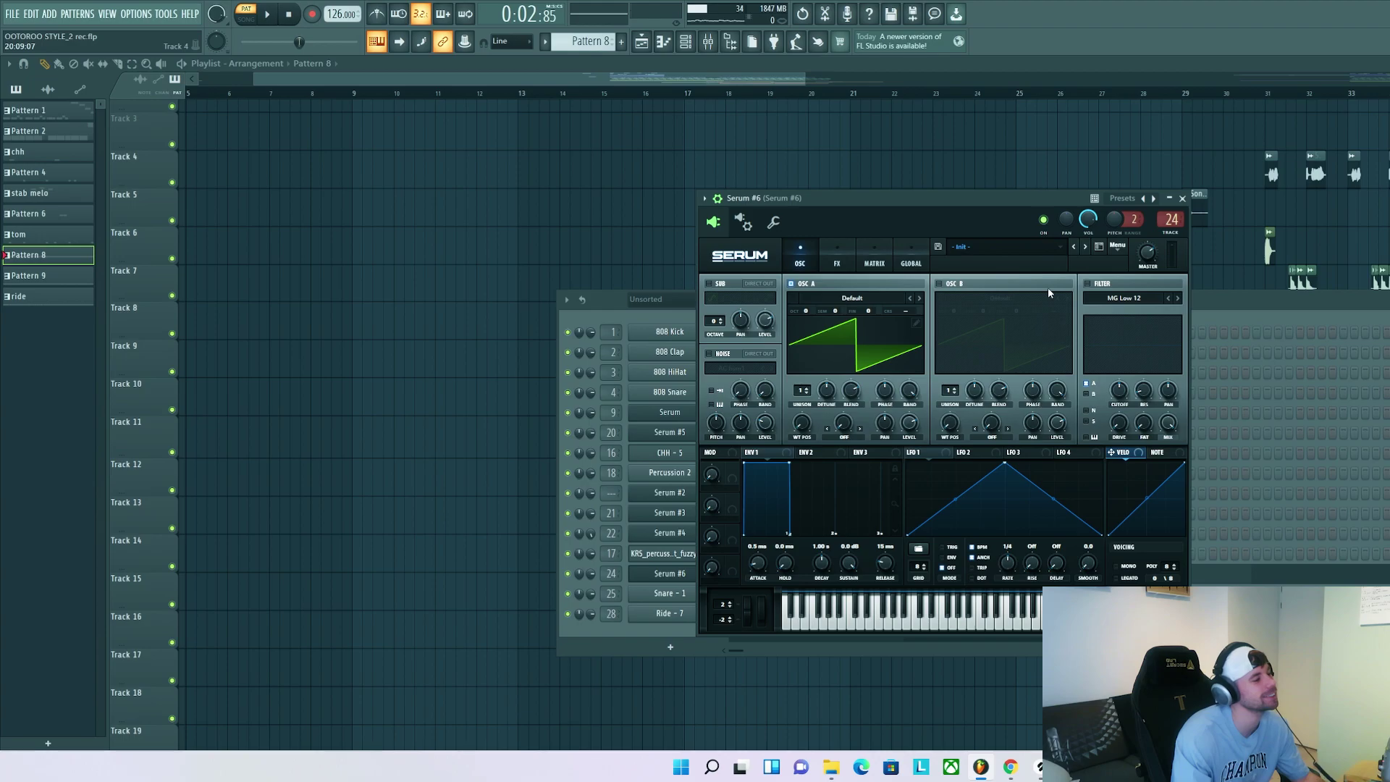
Step: Load the LD - Parade 2 preset into Serum #6, preview it, and choose SPEED to automate
left_click(1034, 248)
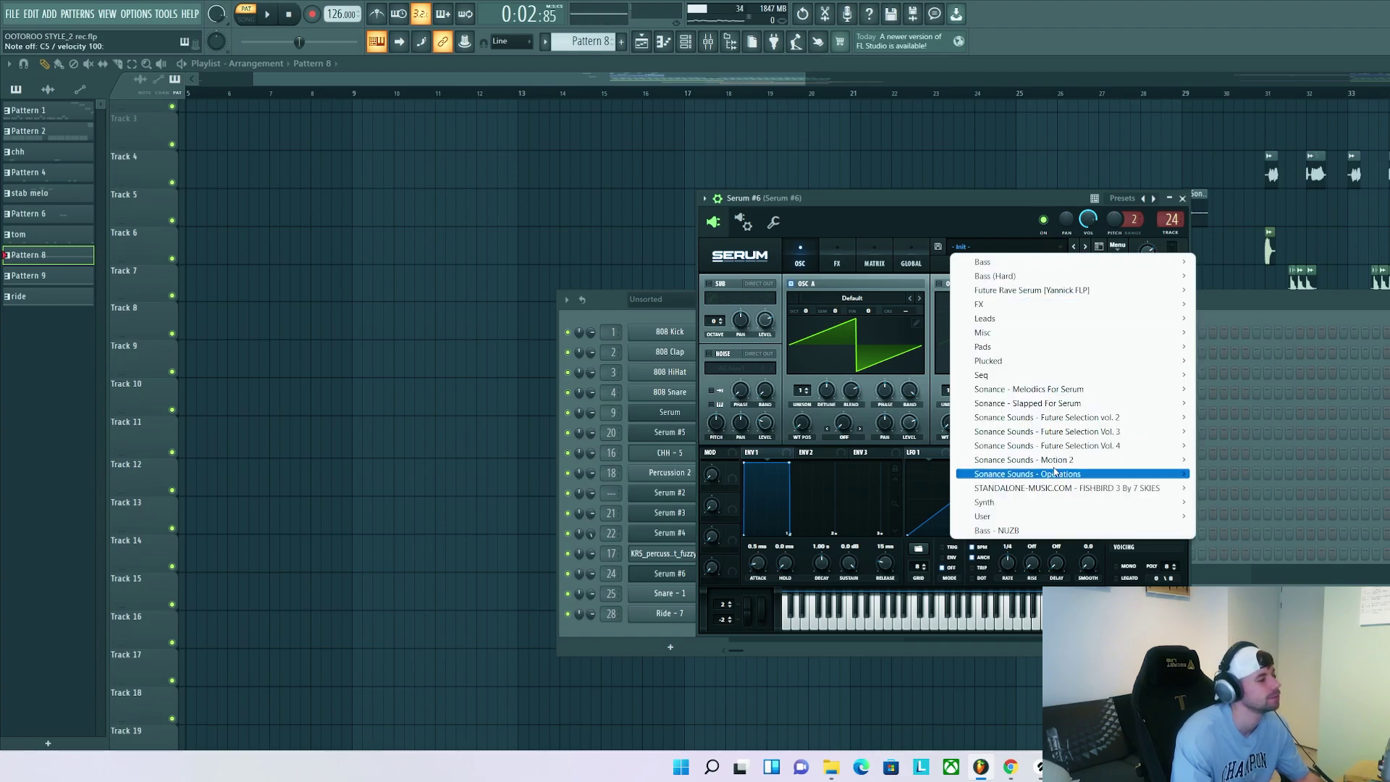
mouse_move(1056, 472)
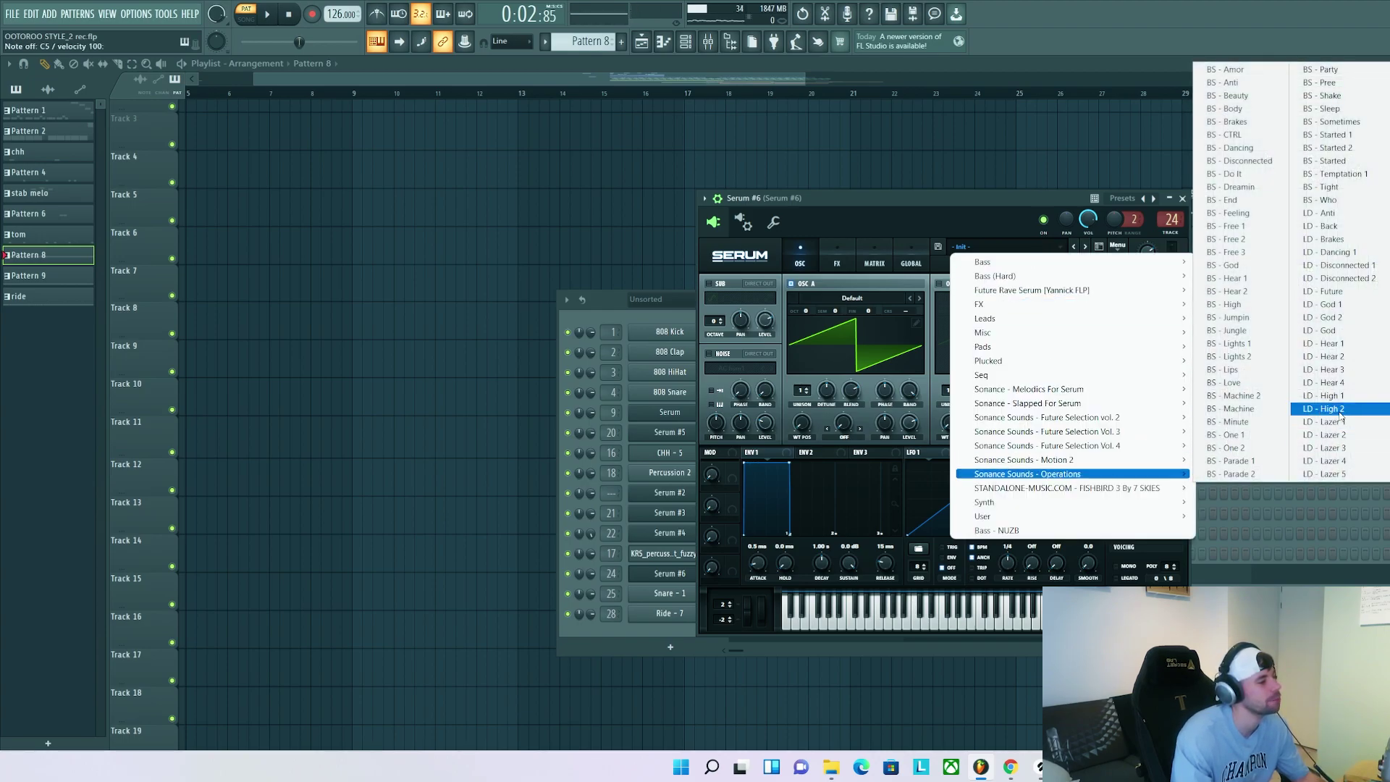
left_click(1389, 239)
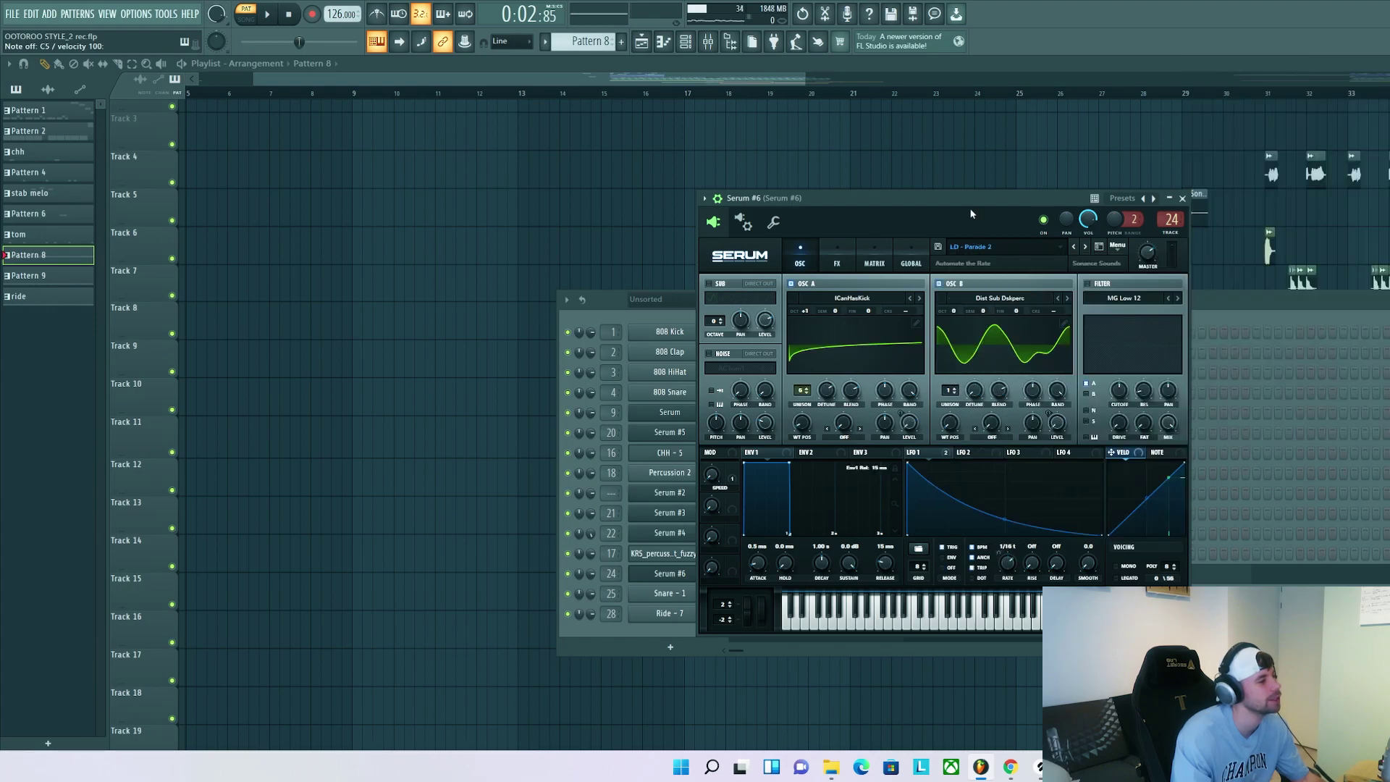
left_click_drag(974, 194, 1046, 217)
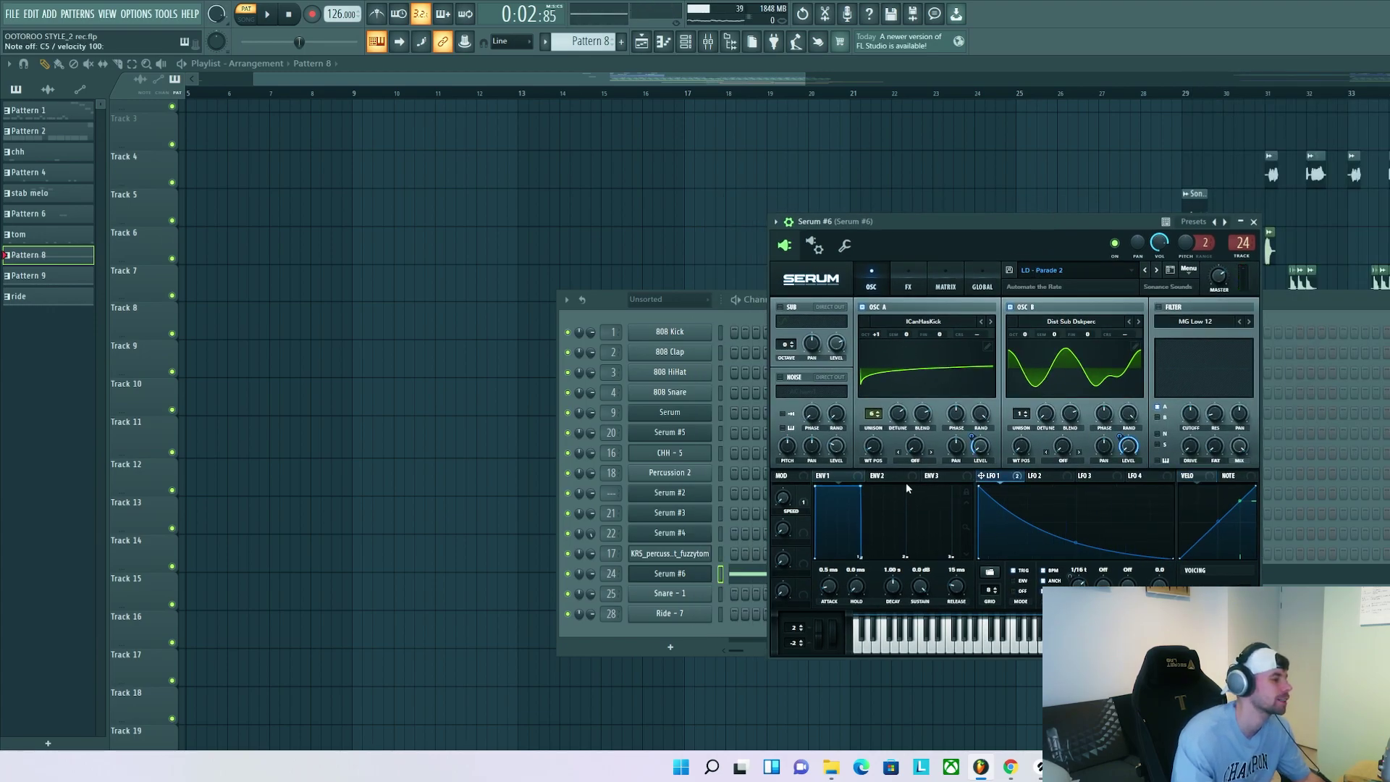
key("q")
left_click(780, 505)
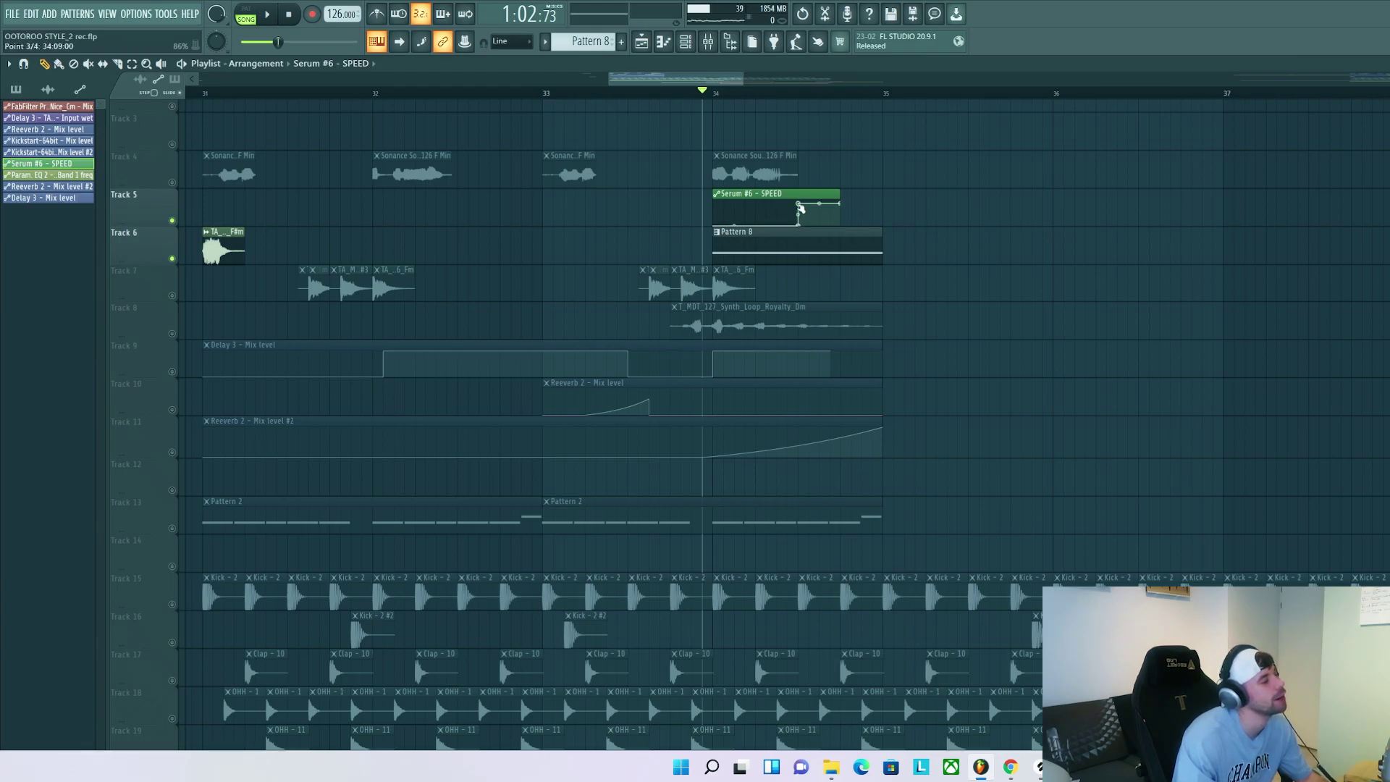
Step: Paint a Pattern 6 clip at bar 31 on Track 12 and unmute the track
key("space")
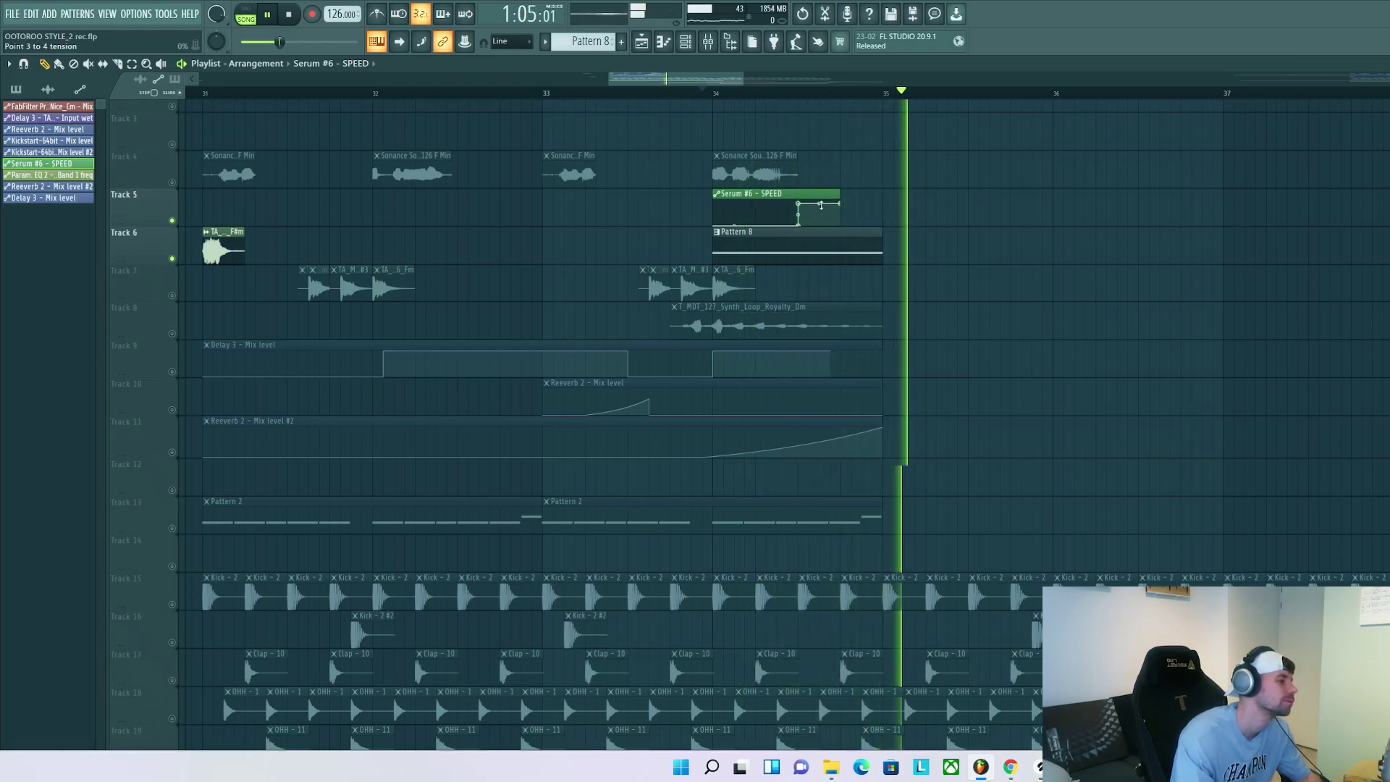
key("space")
scroll(965, 345, "down", 1)
scroll(965, 345, "down", 3)
left_click_drag(435, 472, 702, 472)
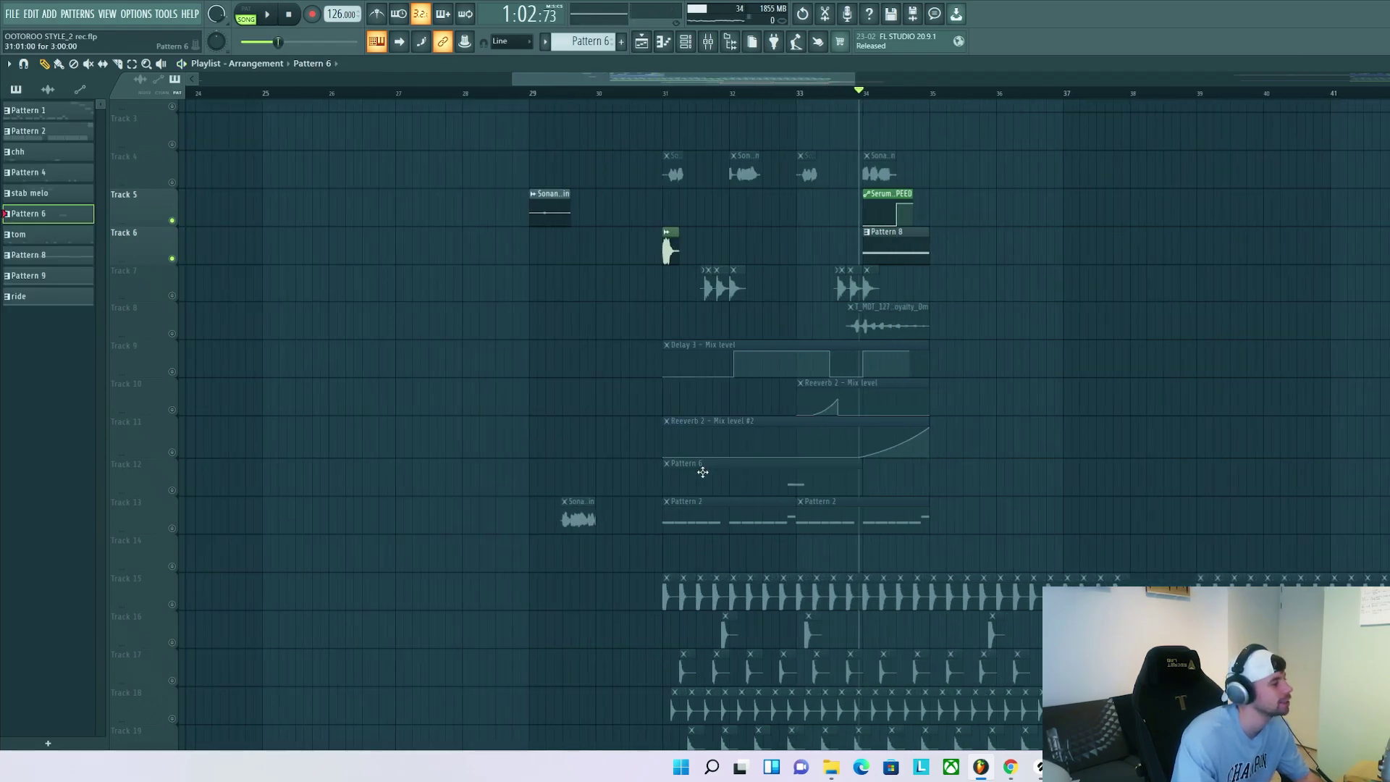
left_click(172, 490)
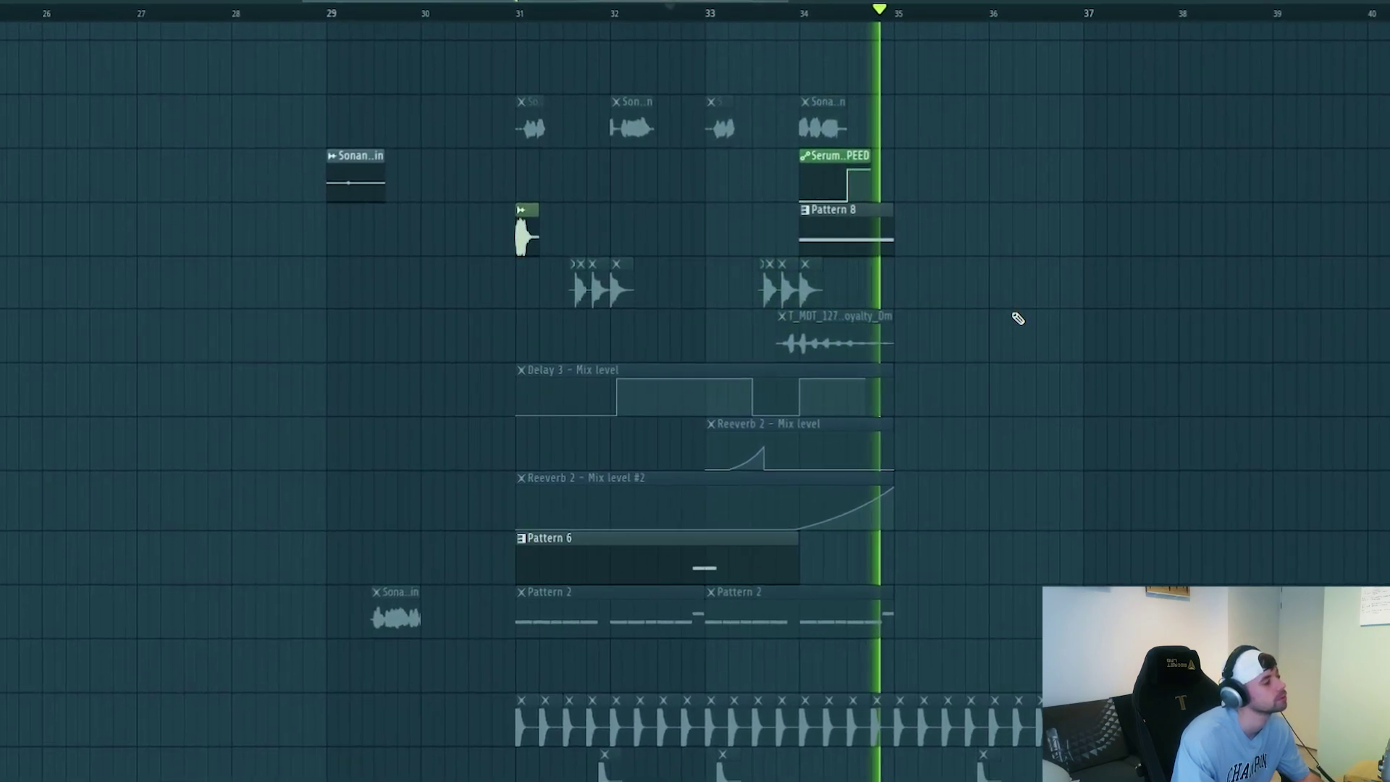
key("space")
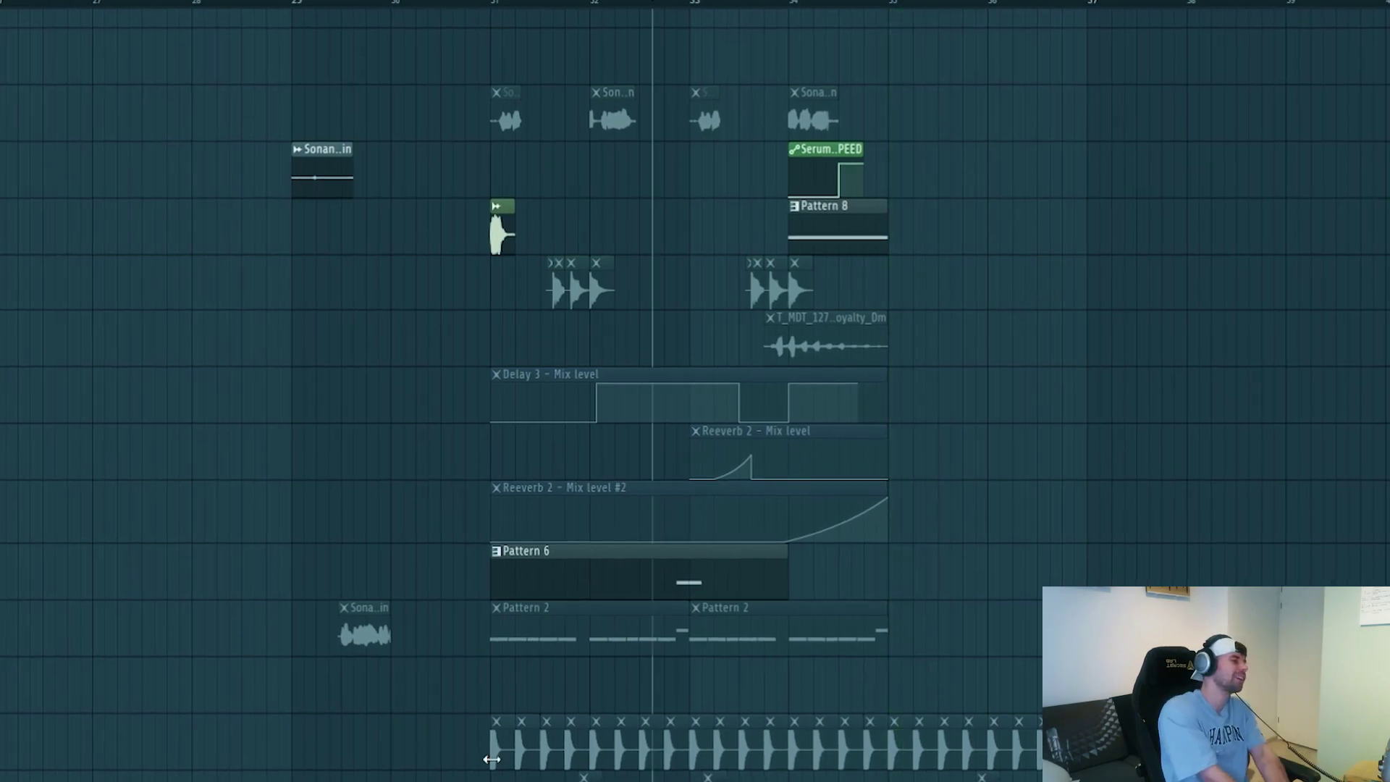
Step: Clone the bar 31 build section to start at bars 35 and 39
left_click_drag(993, 655, 431, 87)
mouse_move(542, 591)
left_mouse_down()
mouse_move(1002, 589)
mouse_move(939, 580)
left_mouse_up()
left_click_drag(939, 579, 1331, 558)
key("ctrl+d")
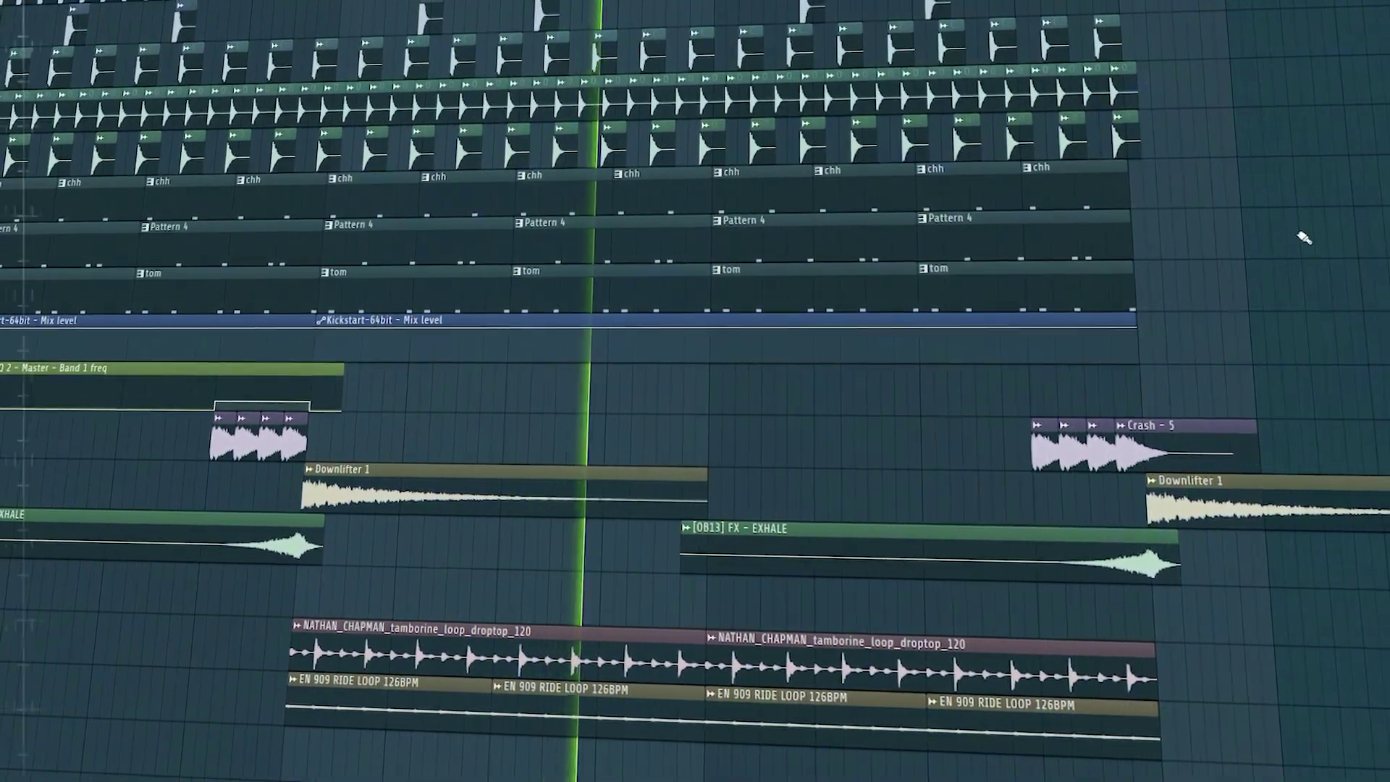
Step: Scroll through the Playlist to review the repeated build sections and their Reverb, Delay and Pro-R automation
scroll(1300, 243, "up", 4)
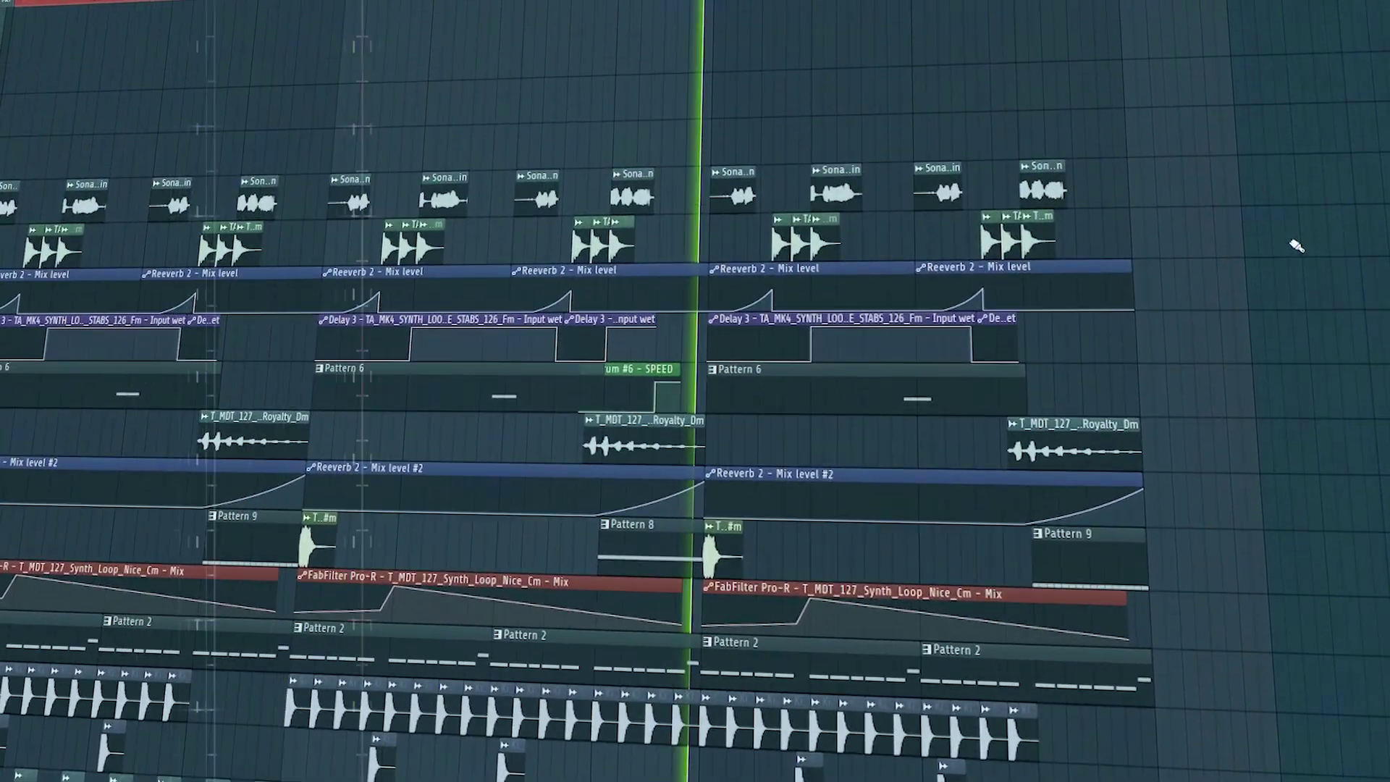
scroll(1292, 246, "down", 2)
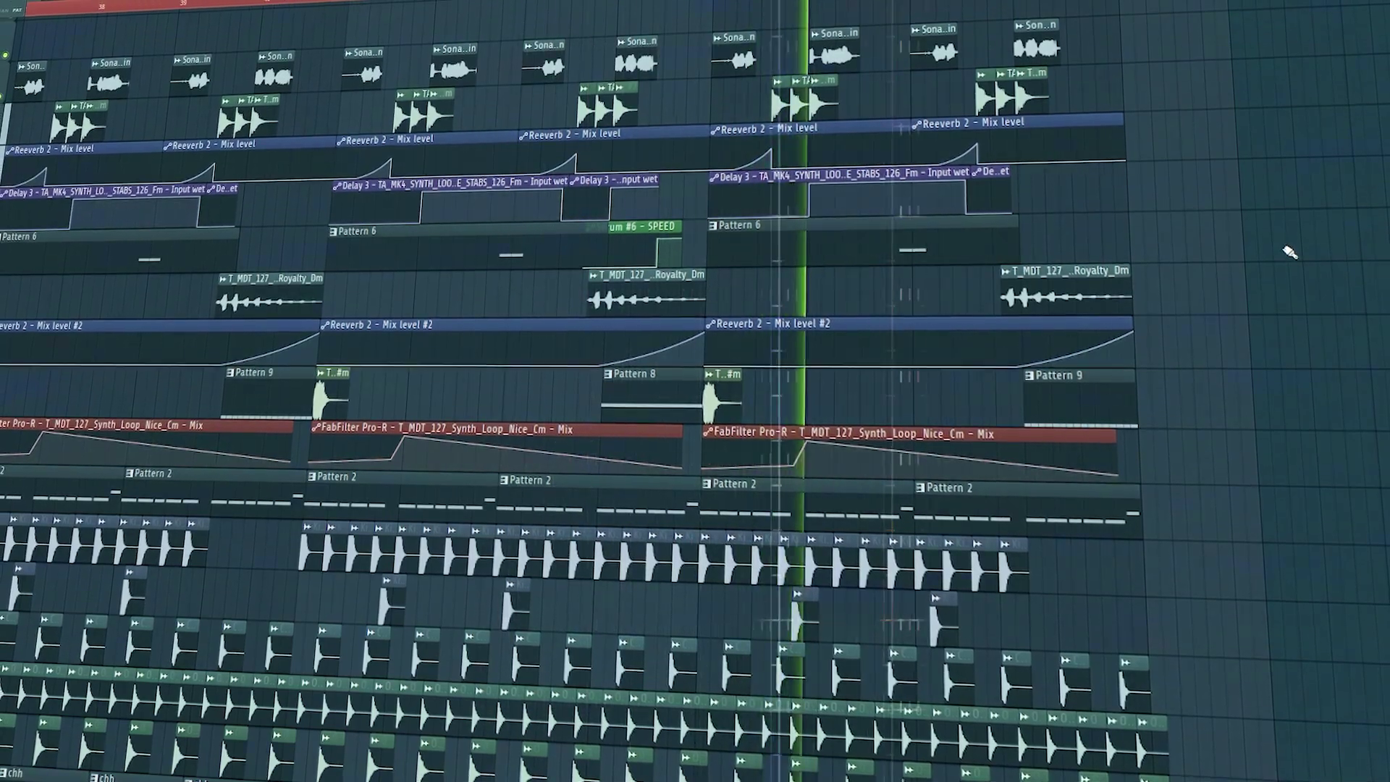
scroll(1290, 253, "down", 1)
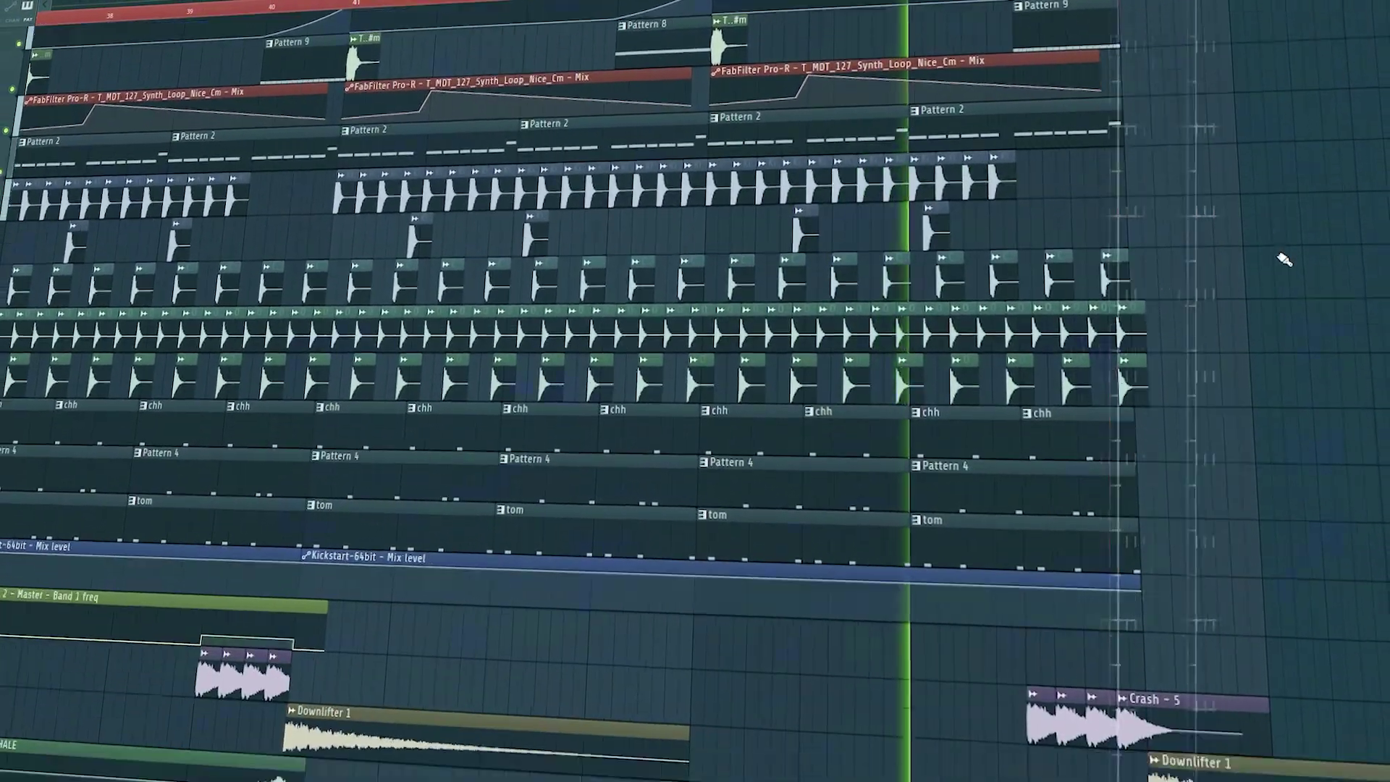
scroll(1284, 261, "down", 1)
scroll(1285, 262, "up", 5)
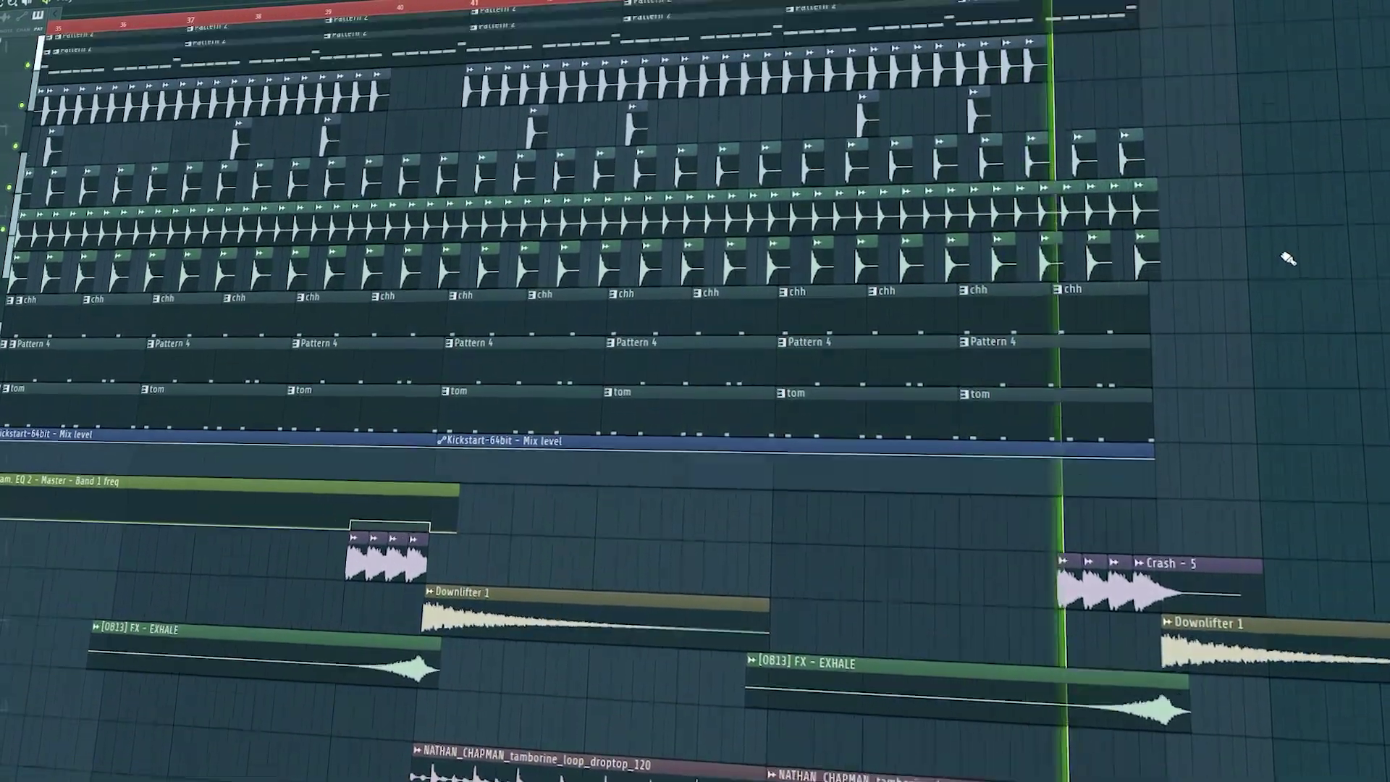
scroll(1286, 262, "up", 1)
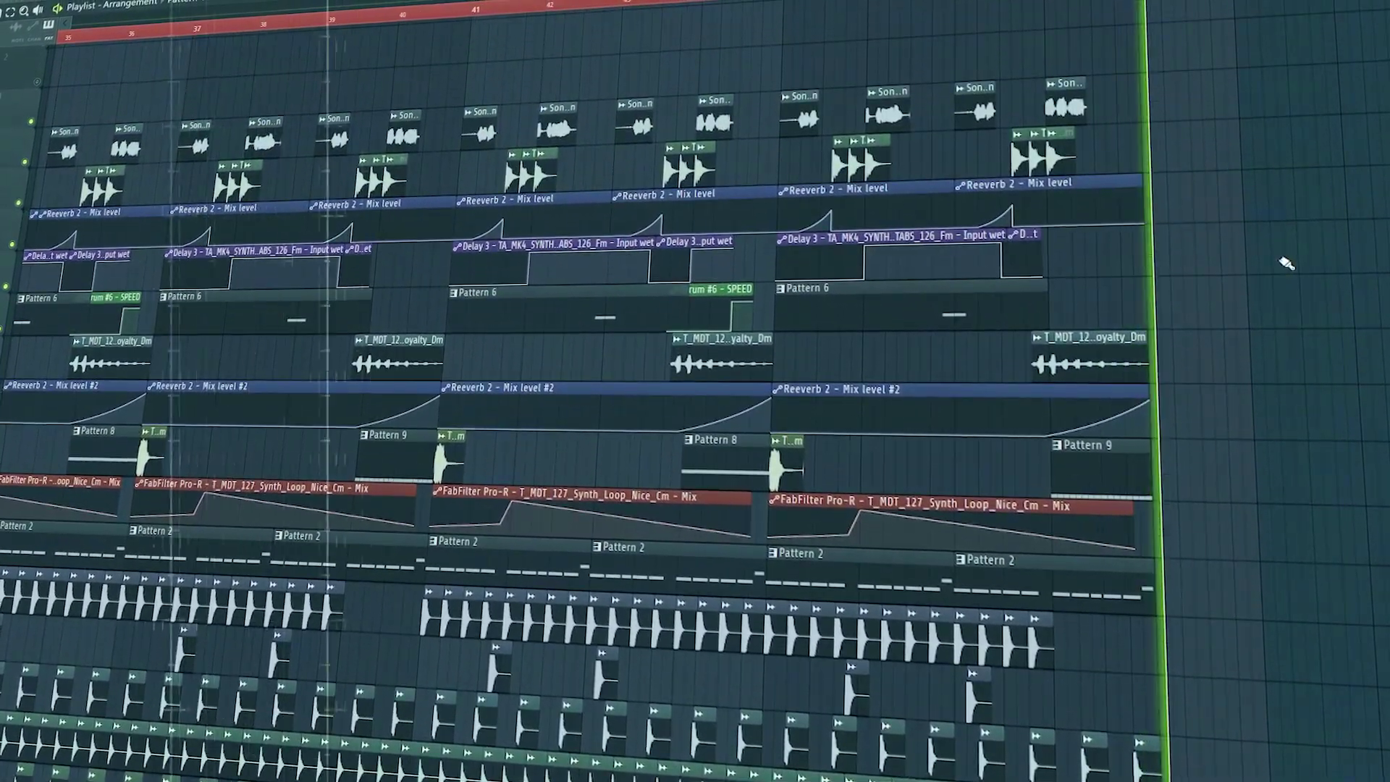